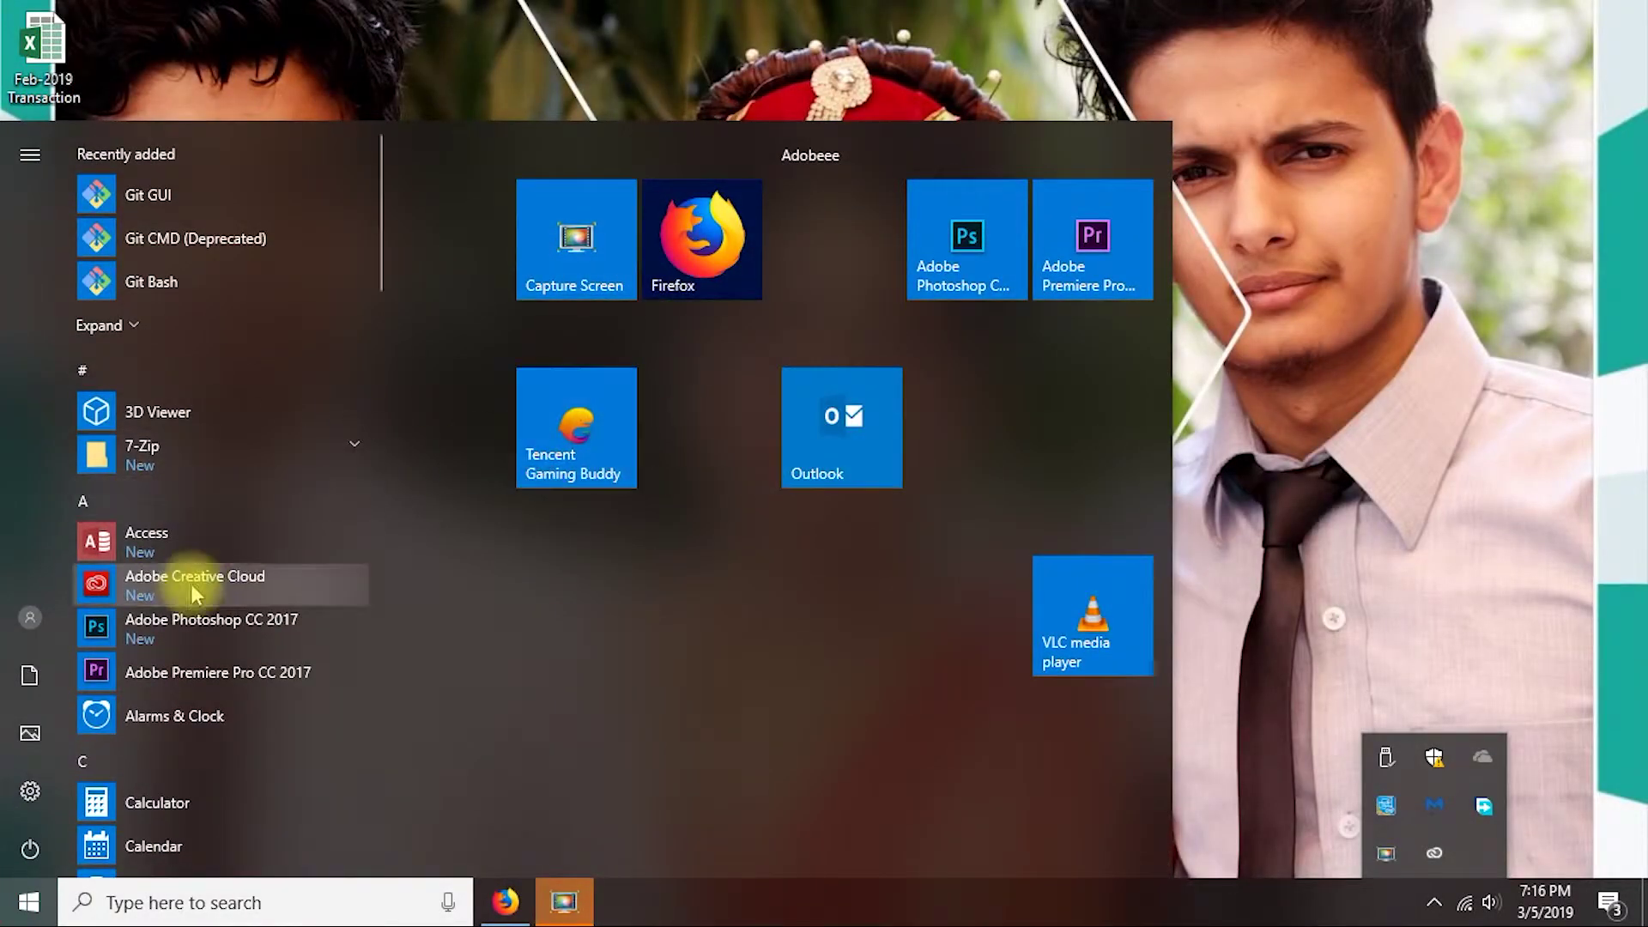
- Open Excel and create a blank workbook, Book1, with an empty Sheet1
scroll(190, 584, "down", 2)
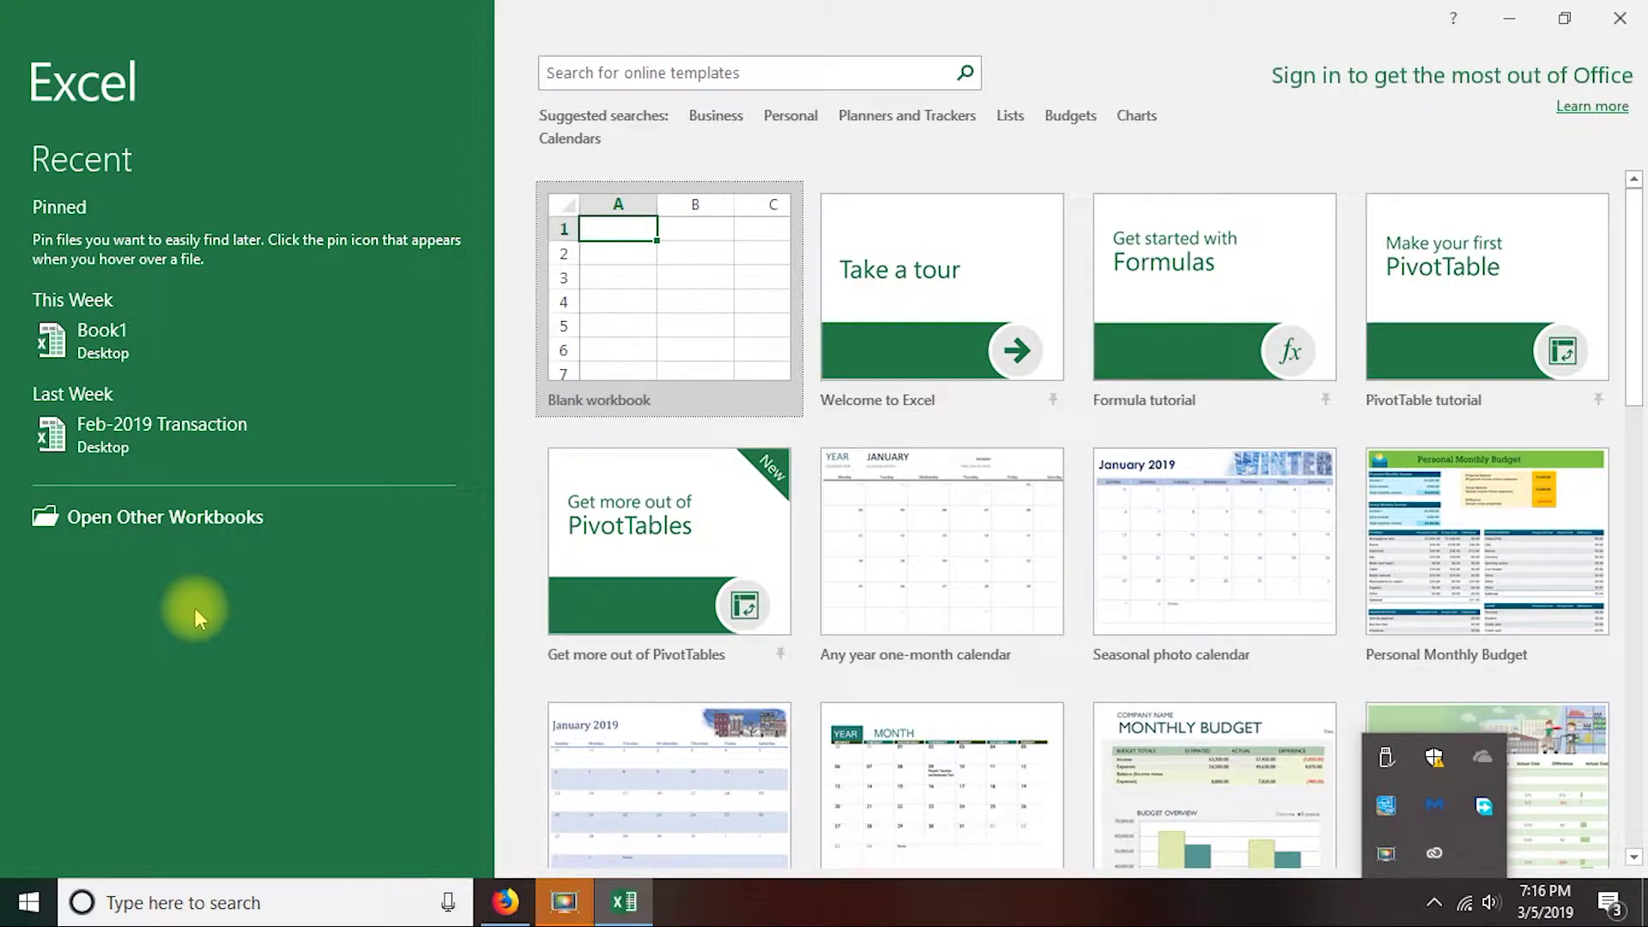
left_click(647, 316)
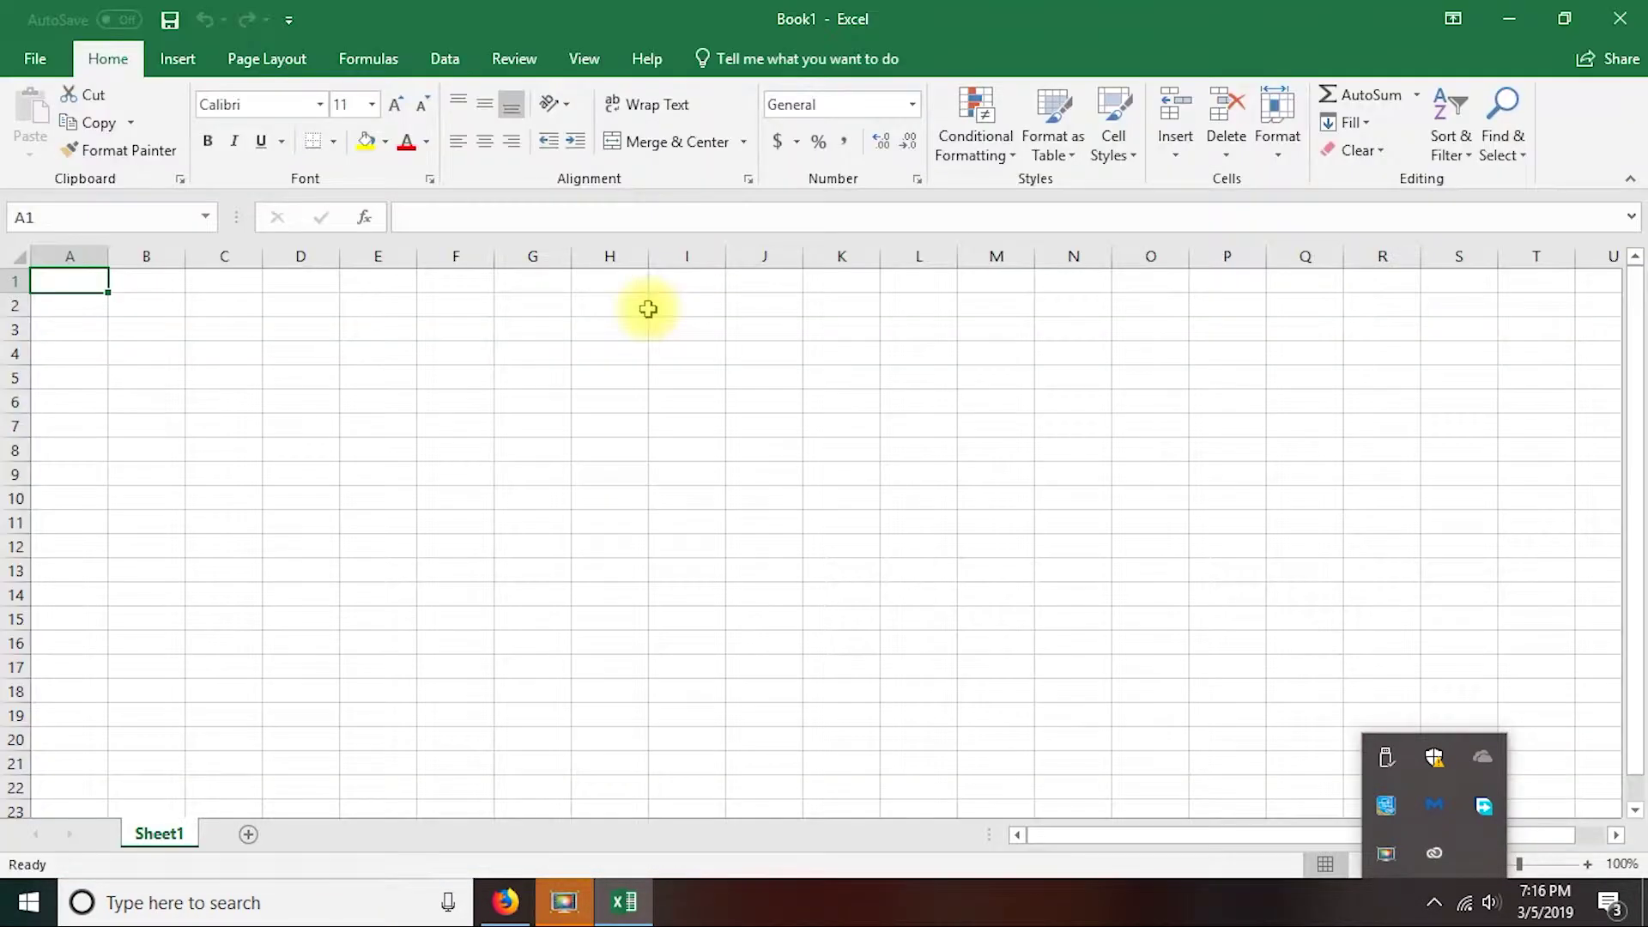
left_click(89, 287)
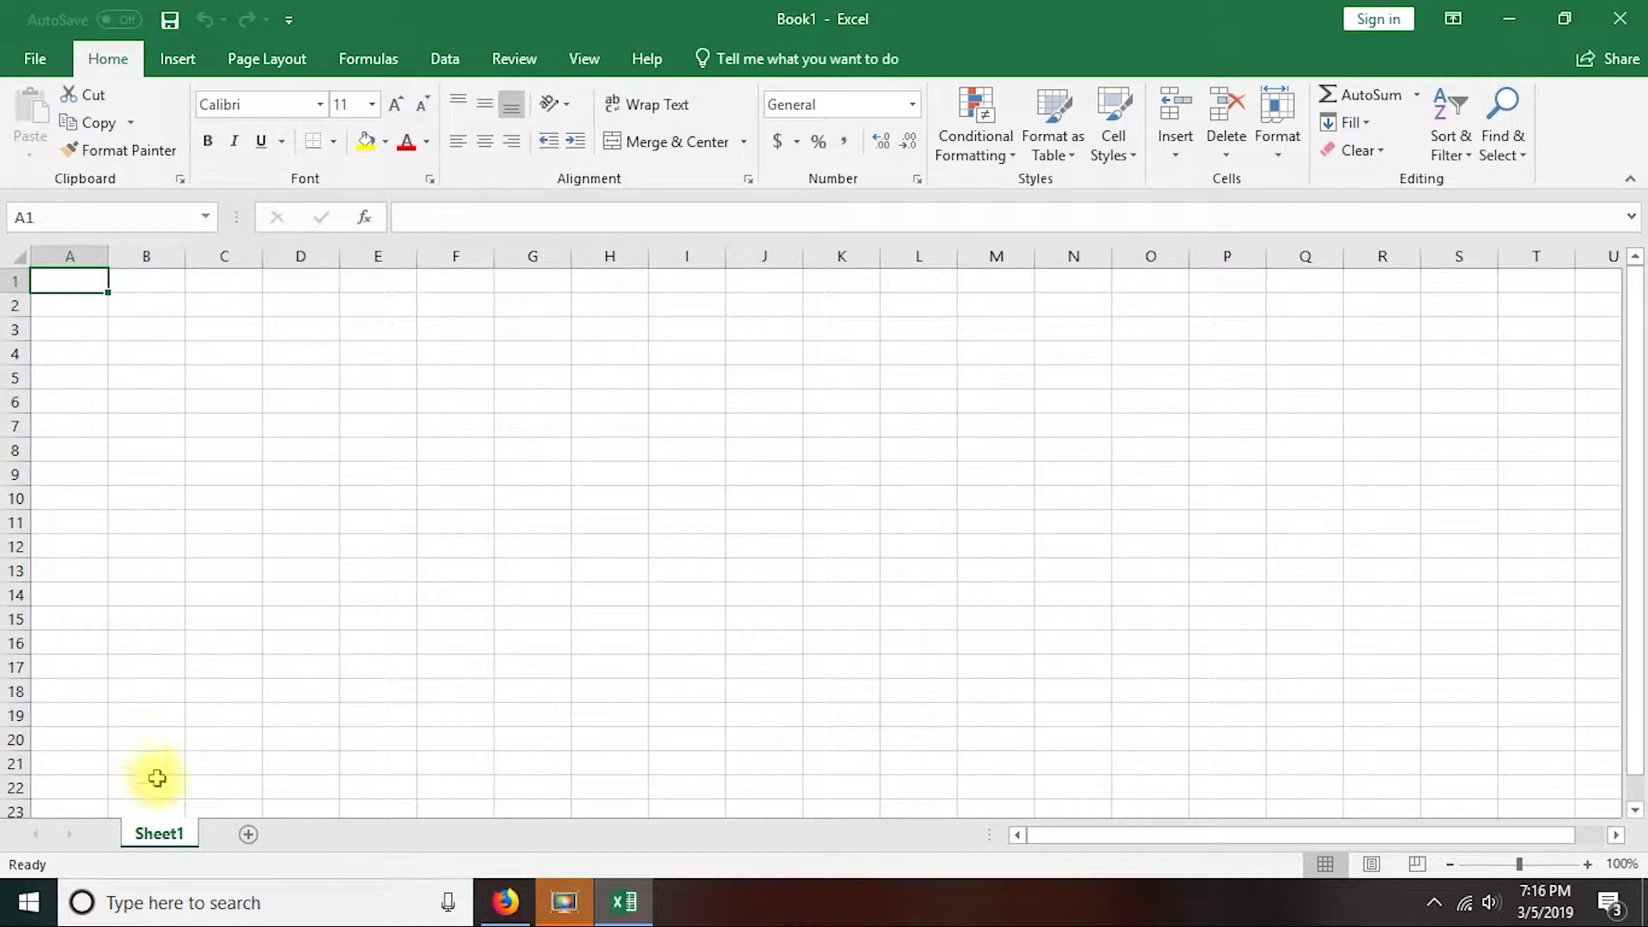
- Add Sheet2 and enter 'This is work sheet two' in A1
left_click(248, 834)
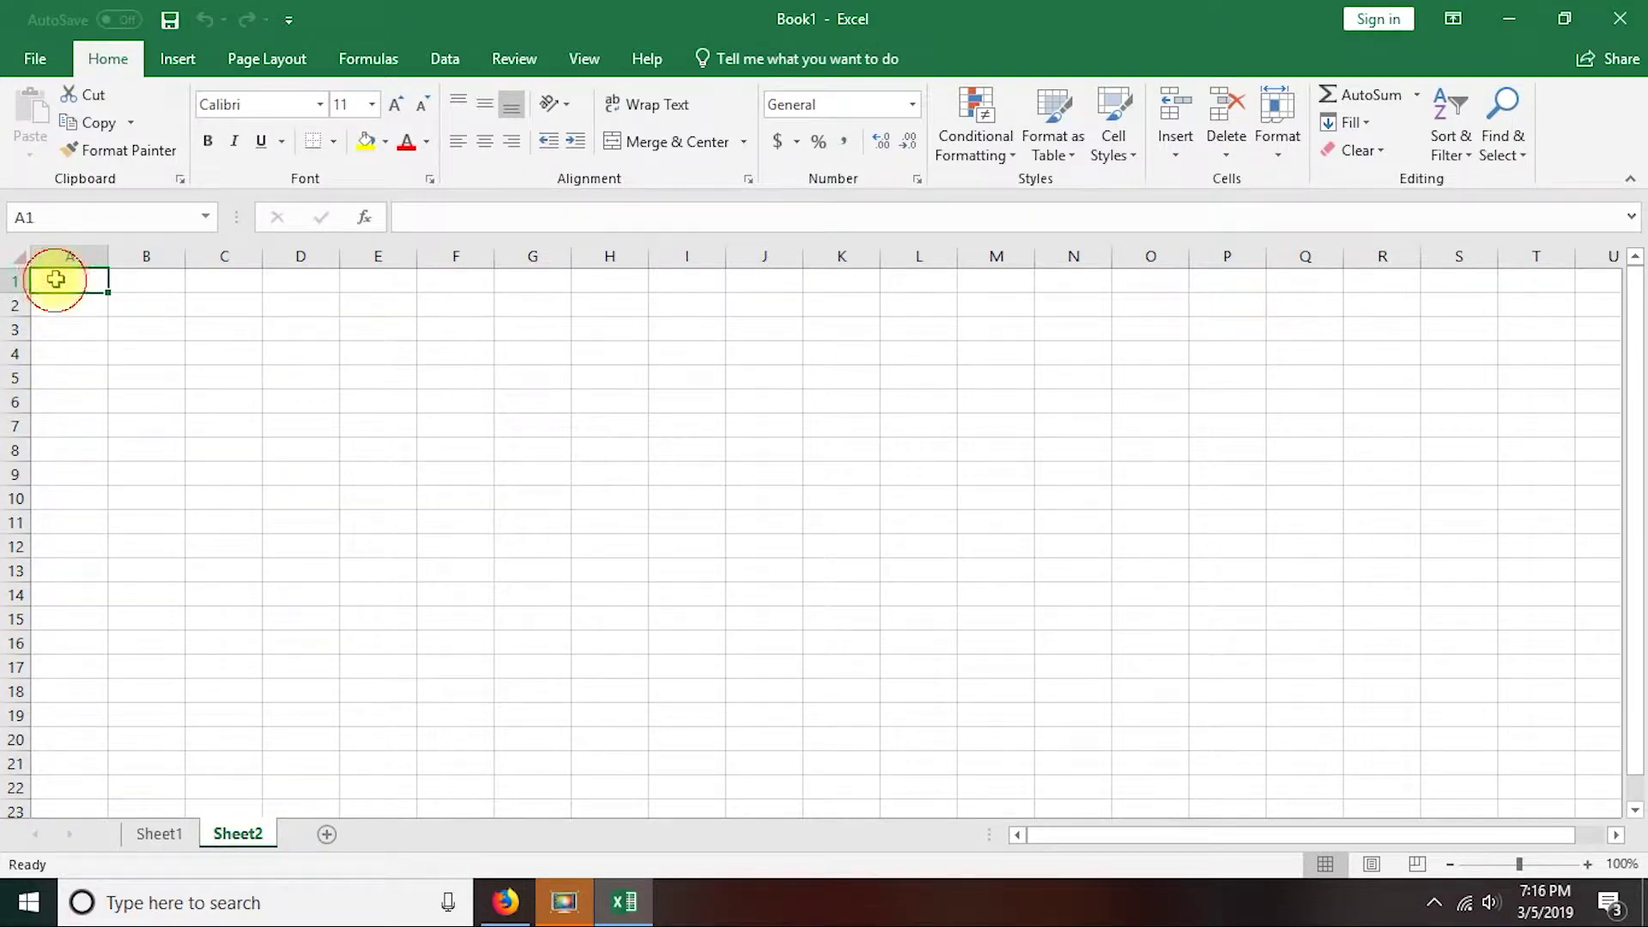
type("This is work sheet two")
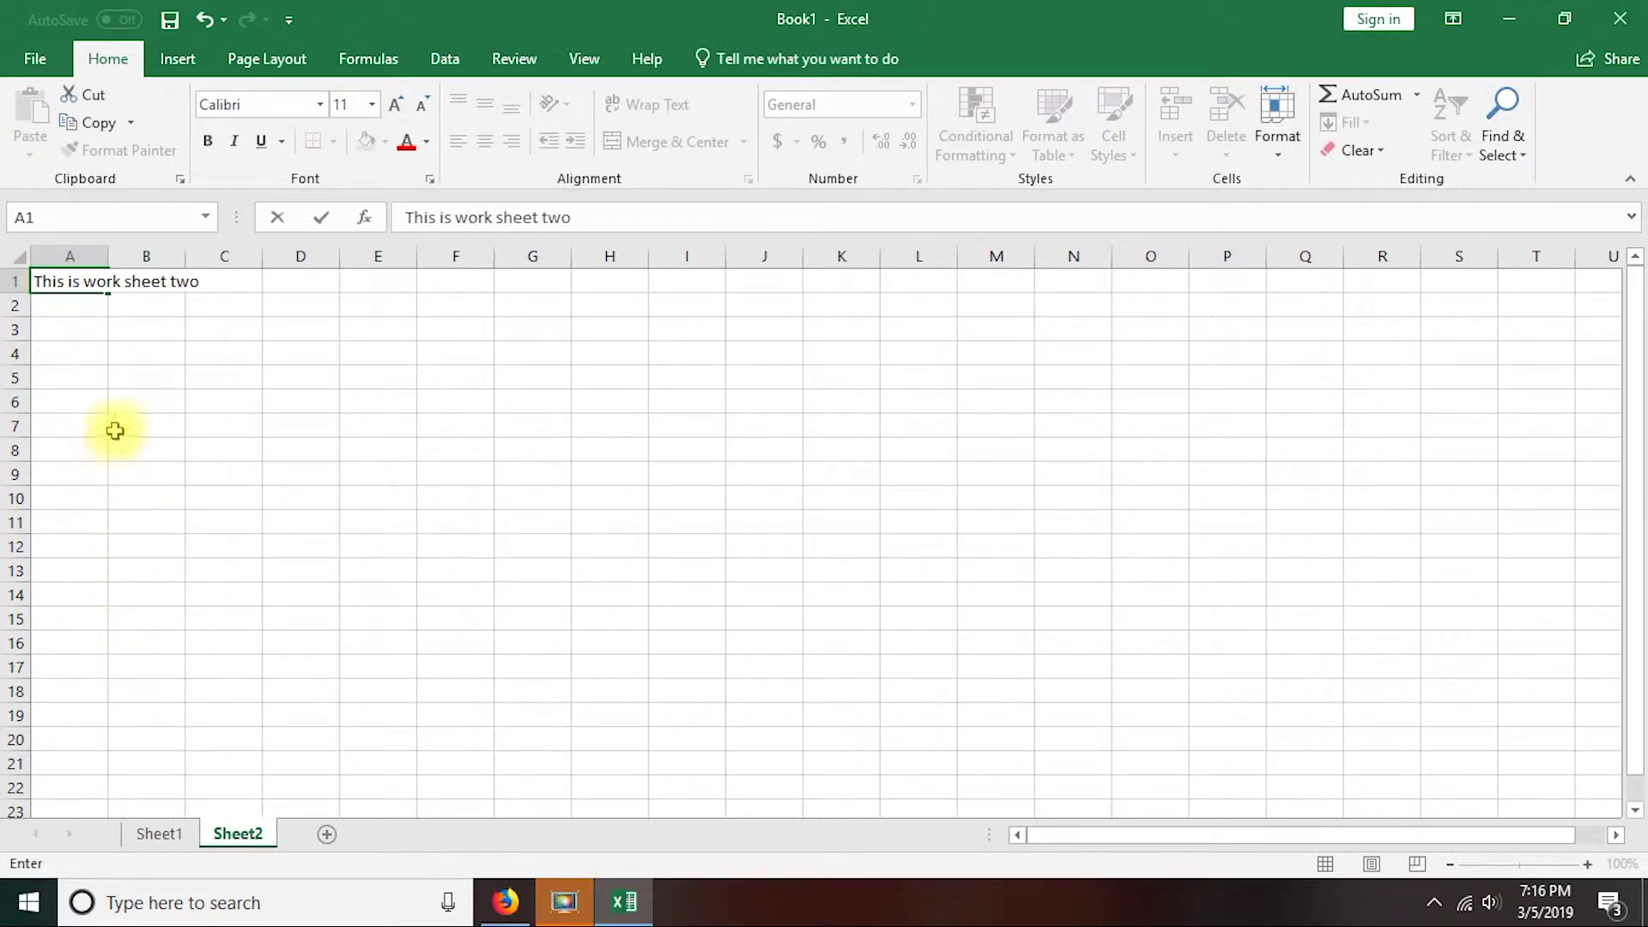
left_click(120, 378)
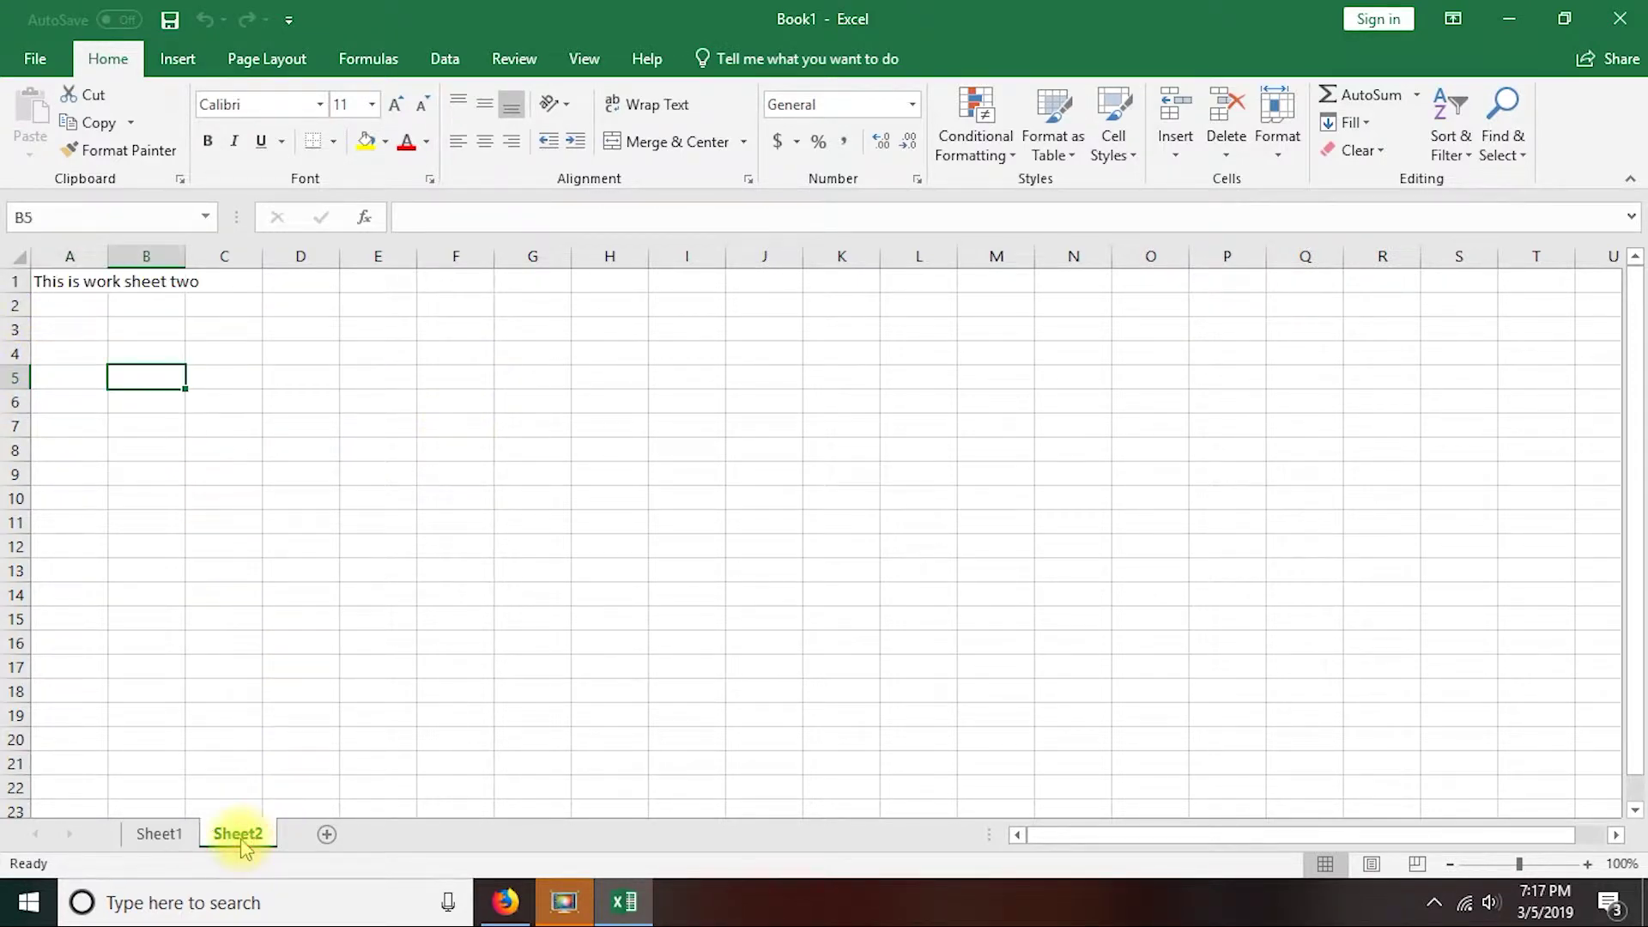
left_click(71, 281)
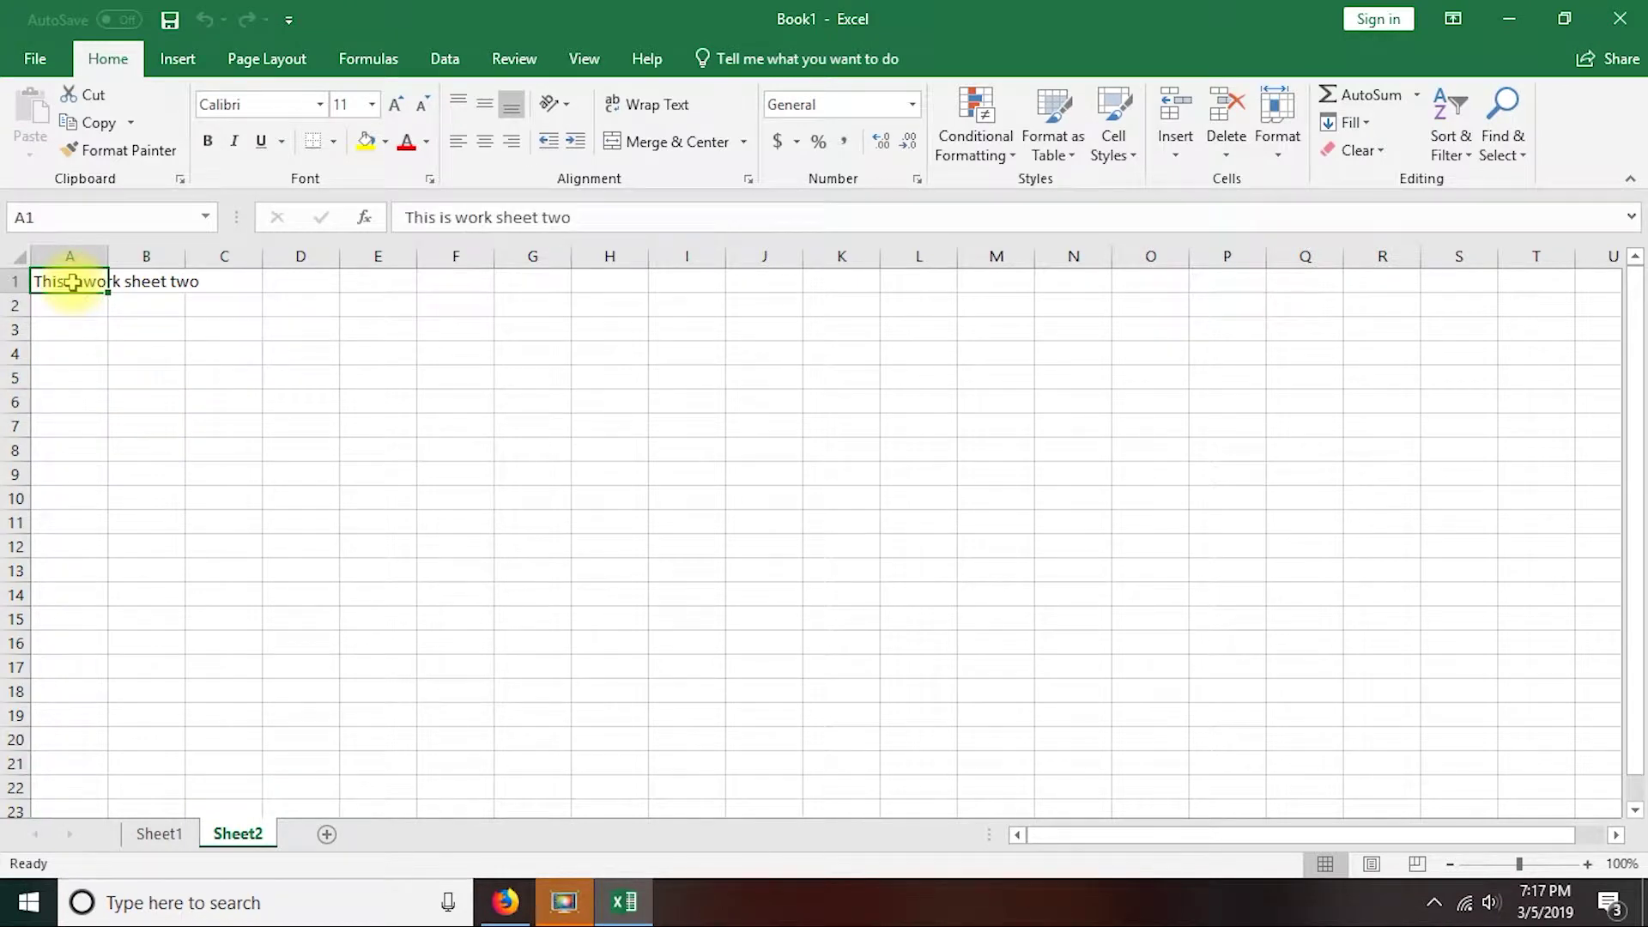
- Enter 1, 2, 3, 35, 3 down cells D9:D13
left_click(310, 470)
type("1")
key("Return")
type("2")
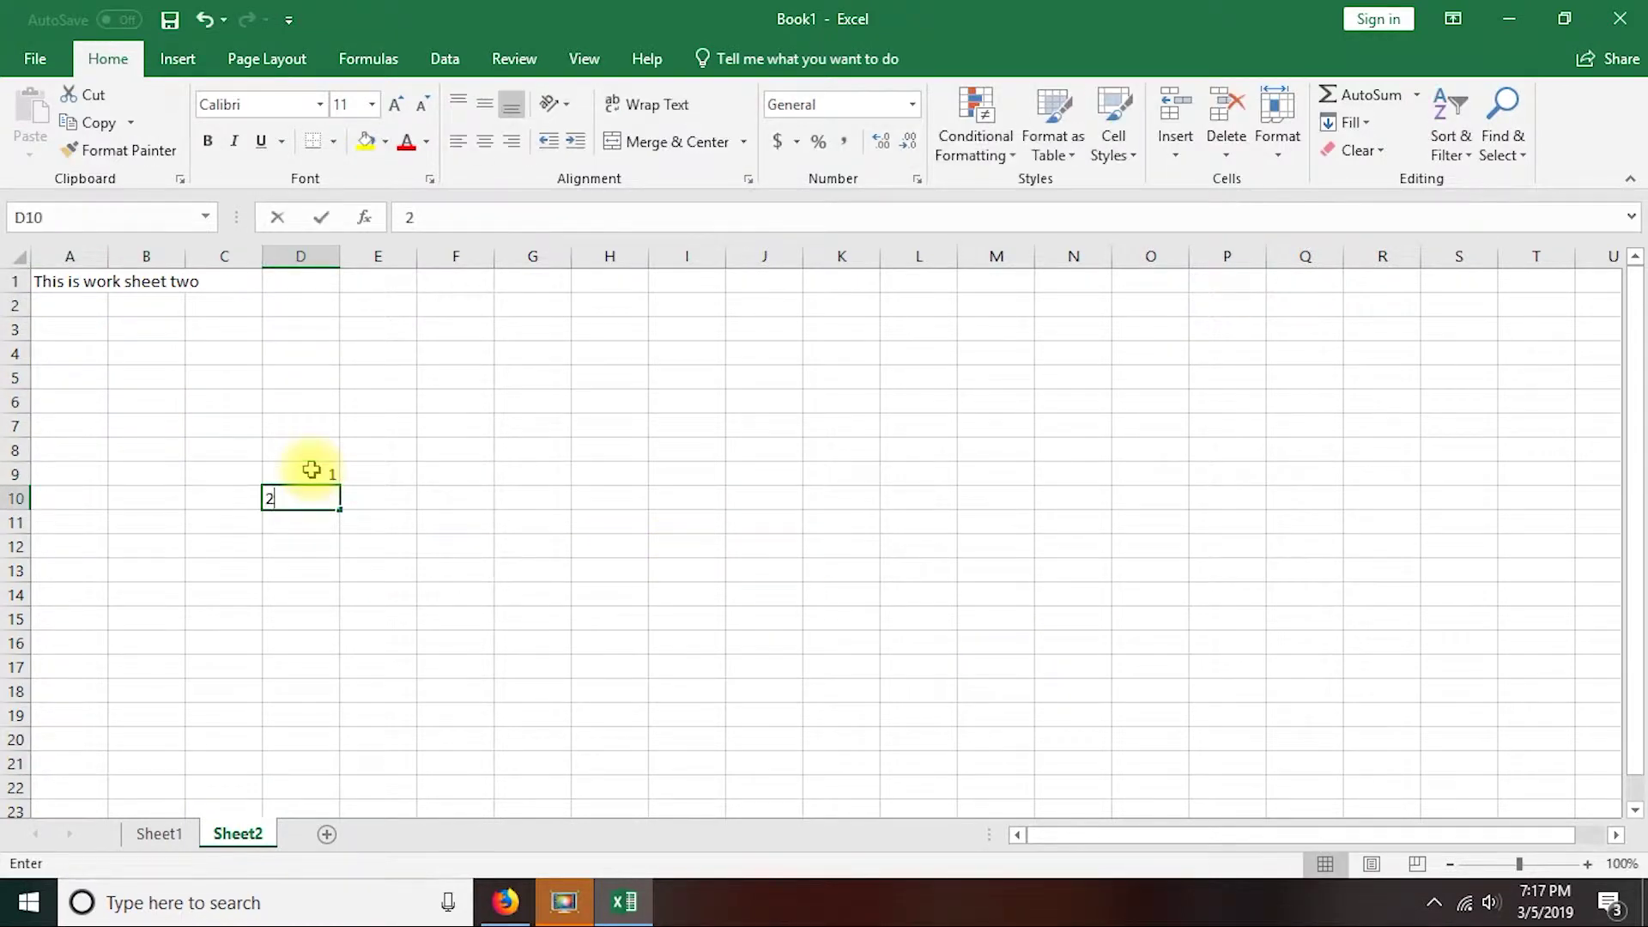
key("Return")
type("3")
key("Return")
key("Return")
type("3")
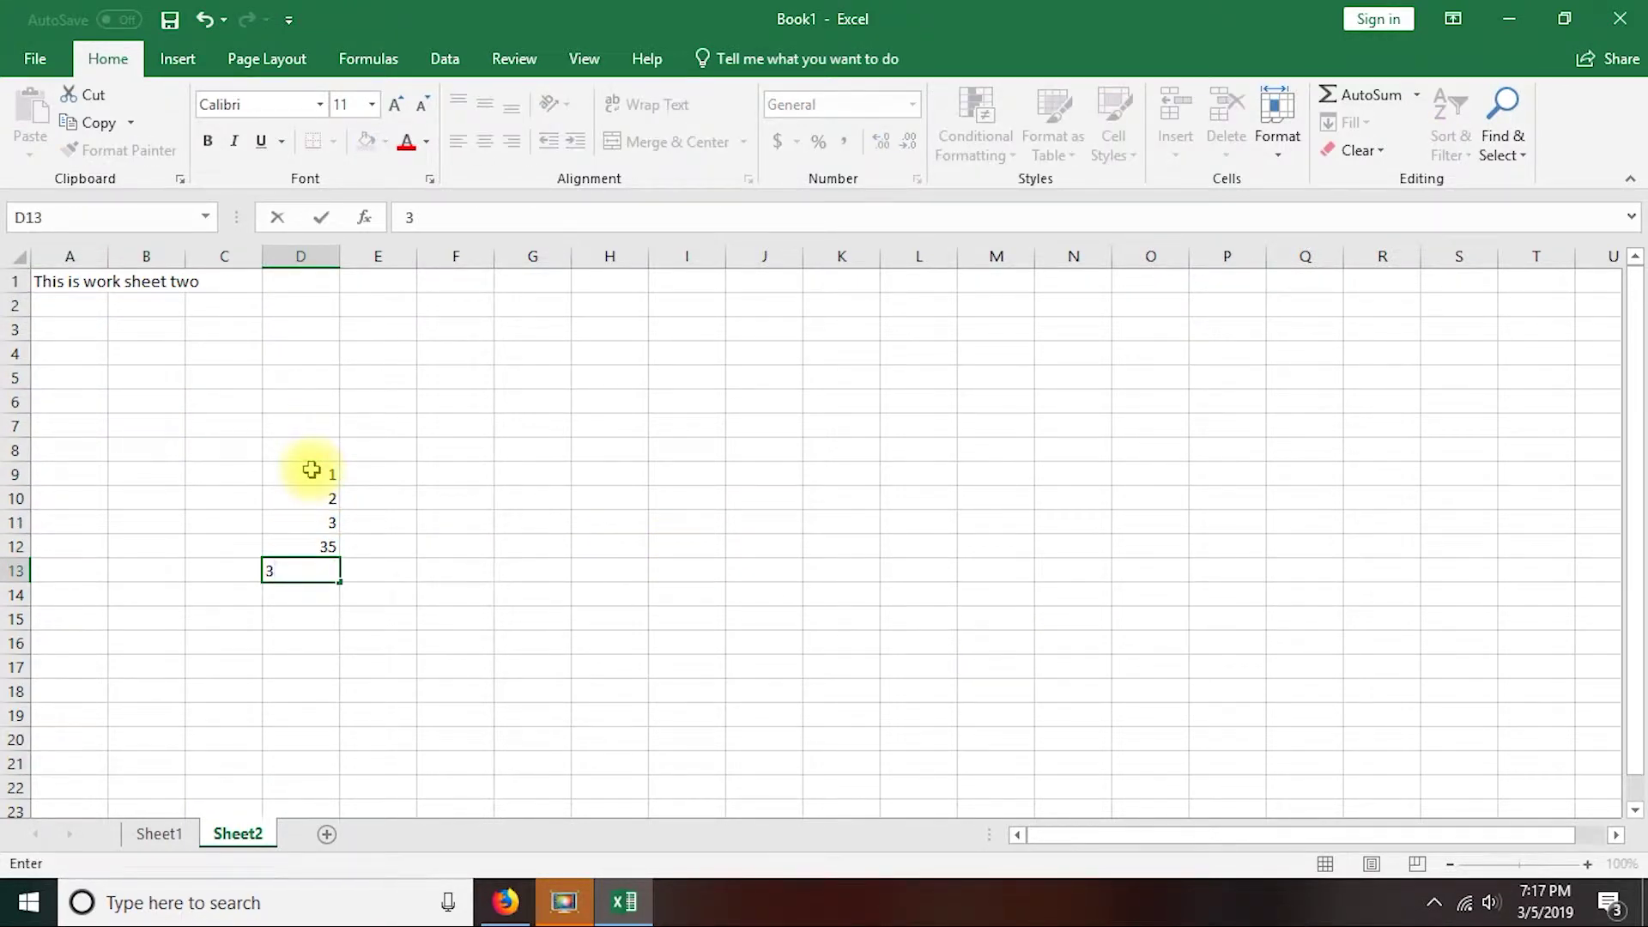
key("Return")
left_click(86, 289)
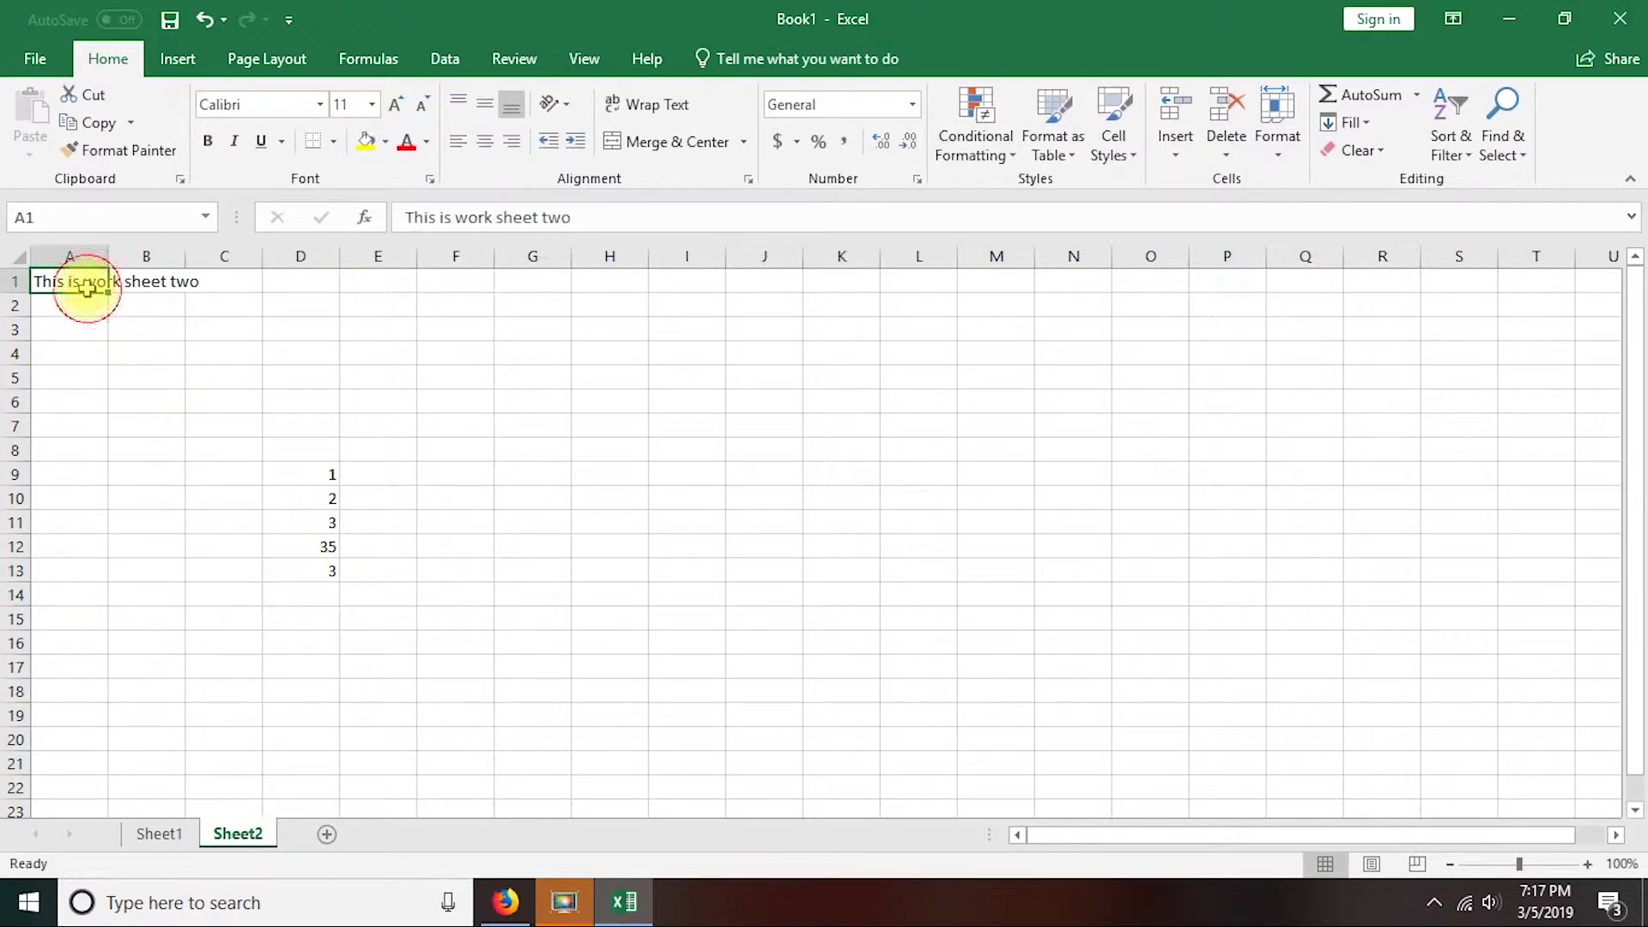
- Copy Sheet2 to the end of the workbook as Sheet2 (2)
right_click(240, 831)
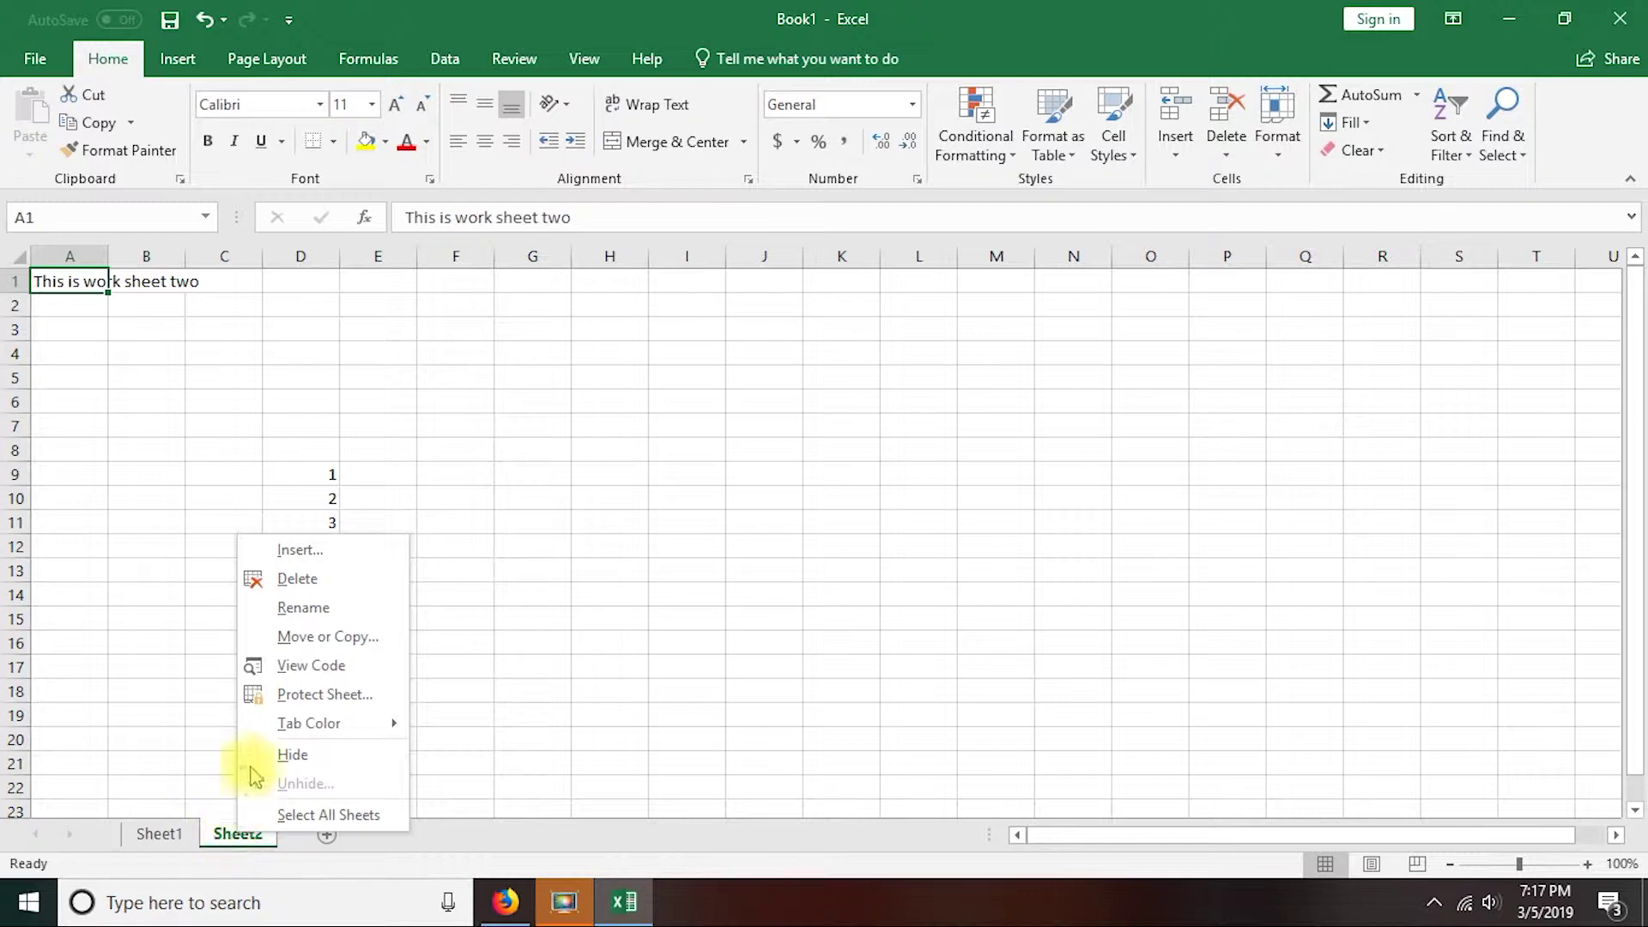
left_click(326, 639)
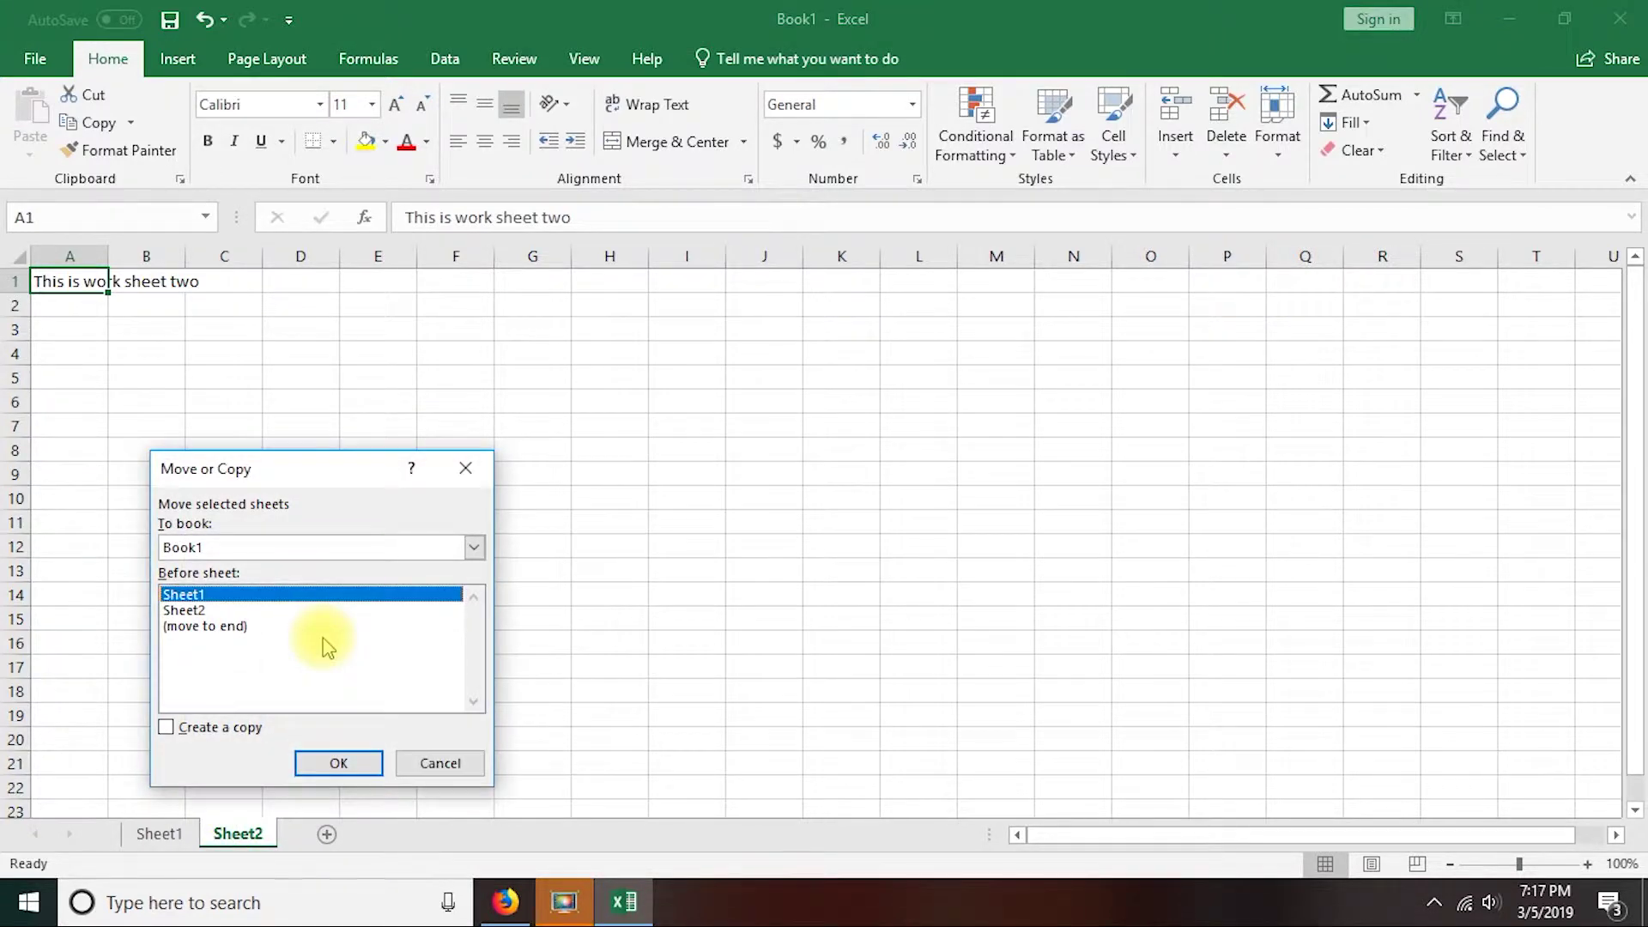
left_click(214, 625)
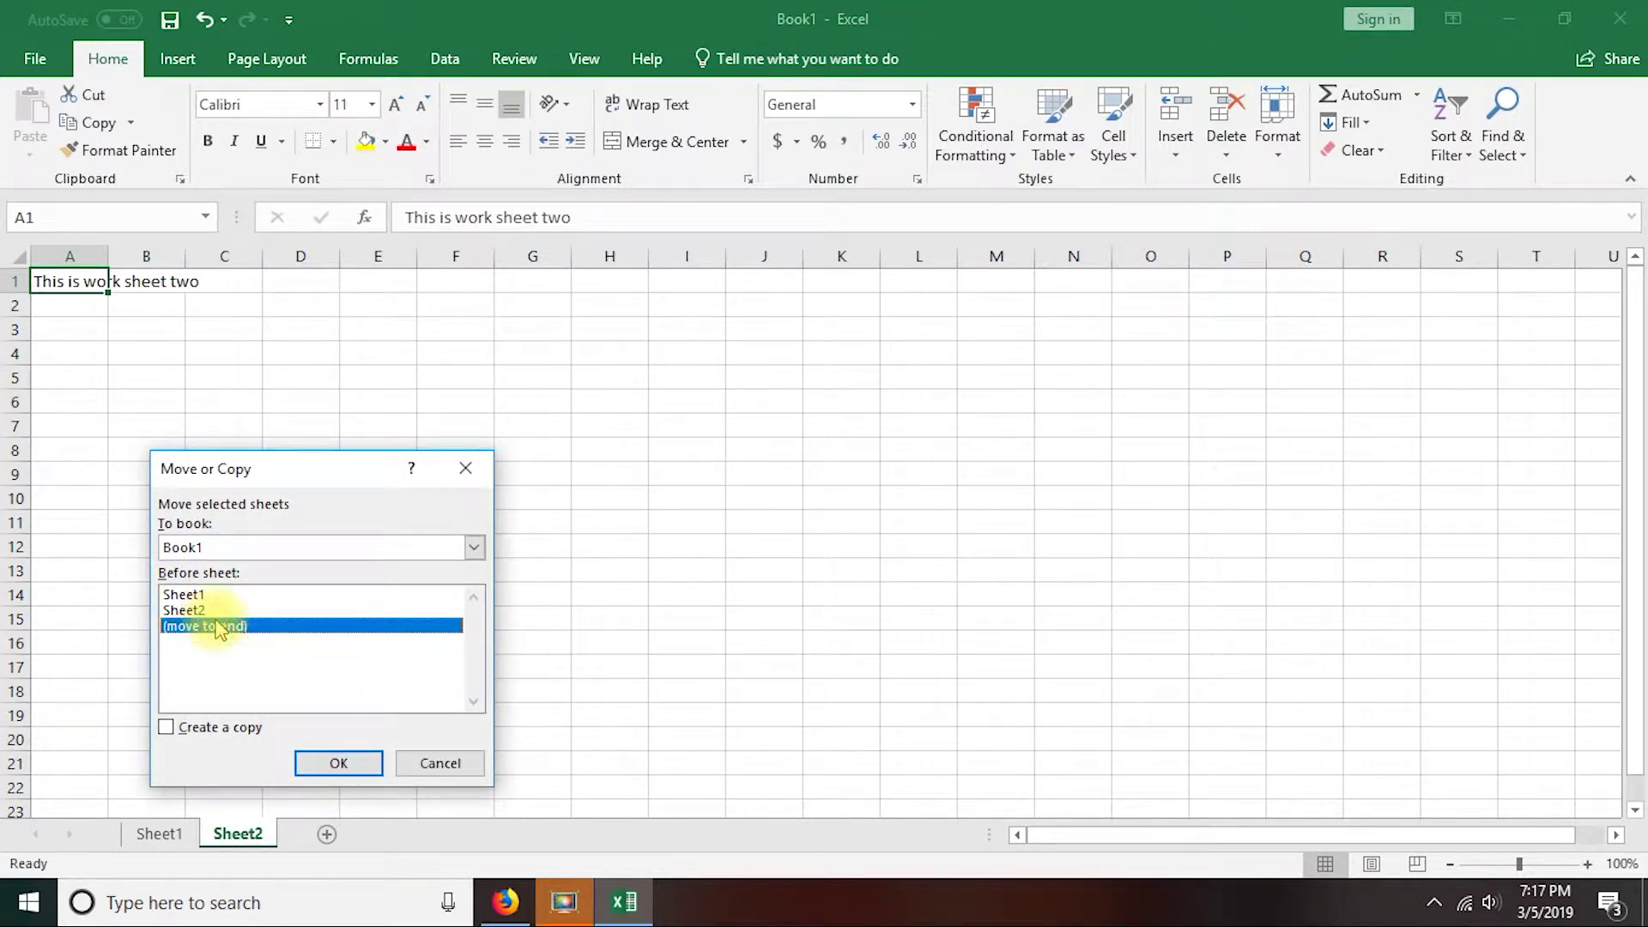
left_click(219, 728)
left_click(339, 764)
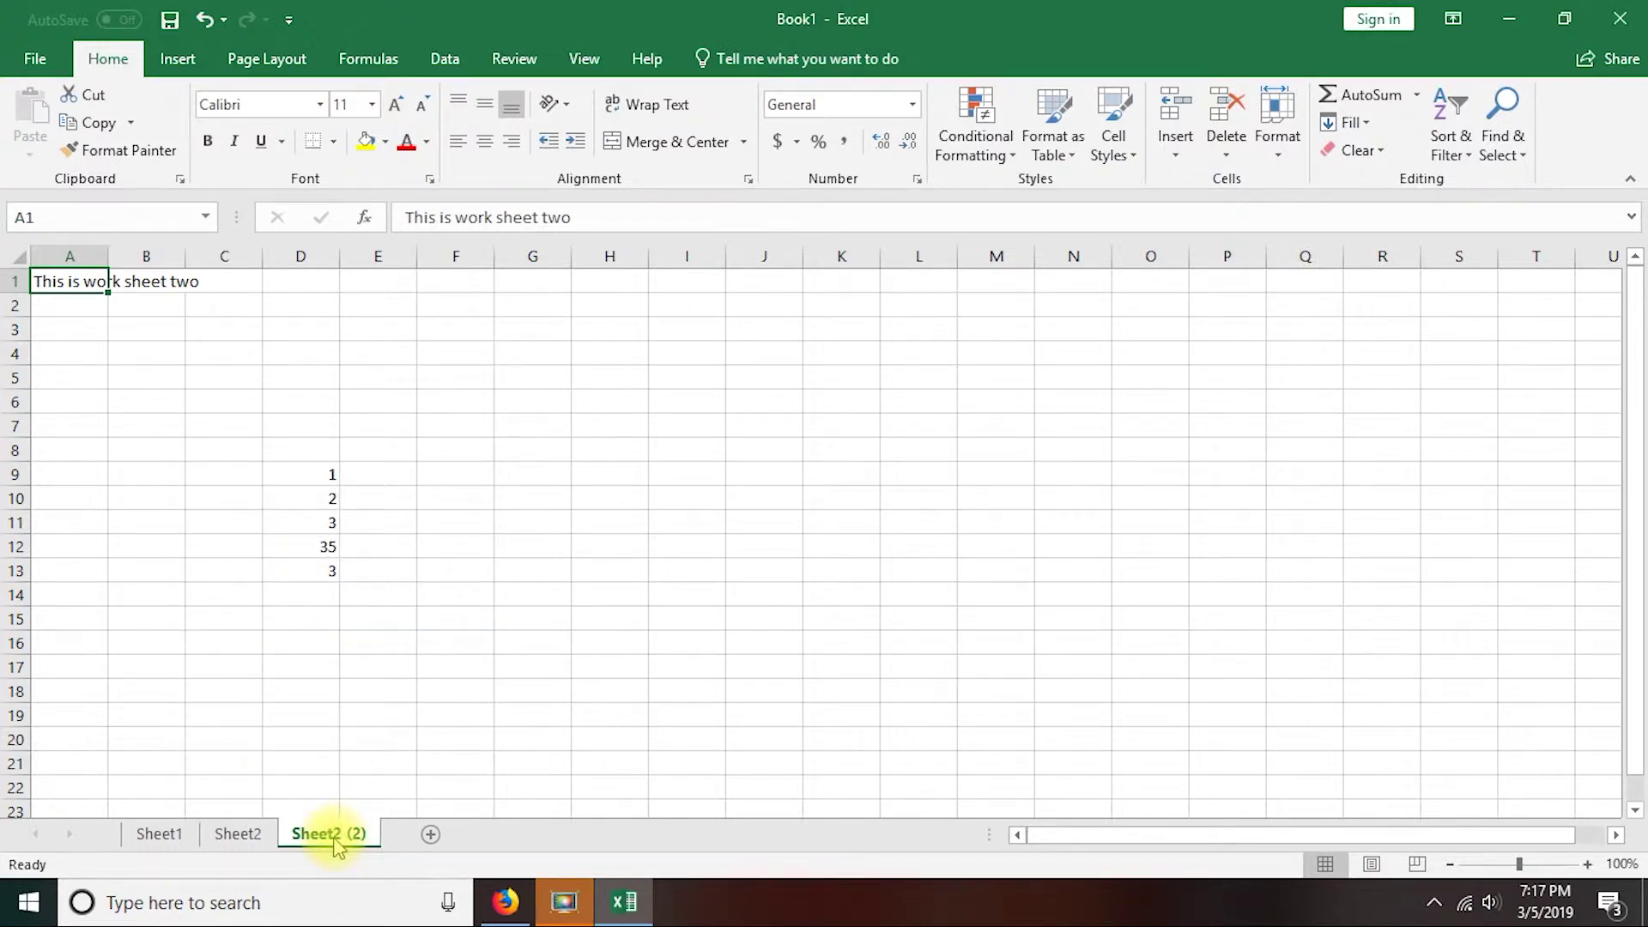
- Flip through Sheet1, Sheet2 and Sheet2 (2) to compare their contents
left_click(235, 837)
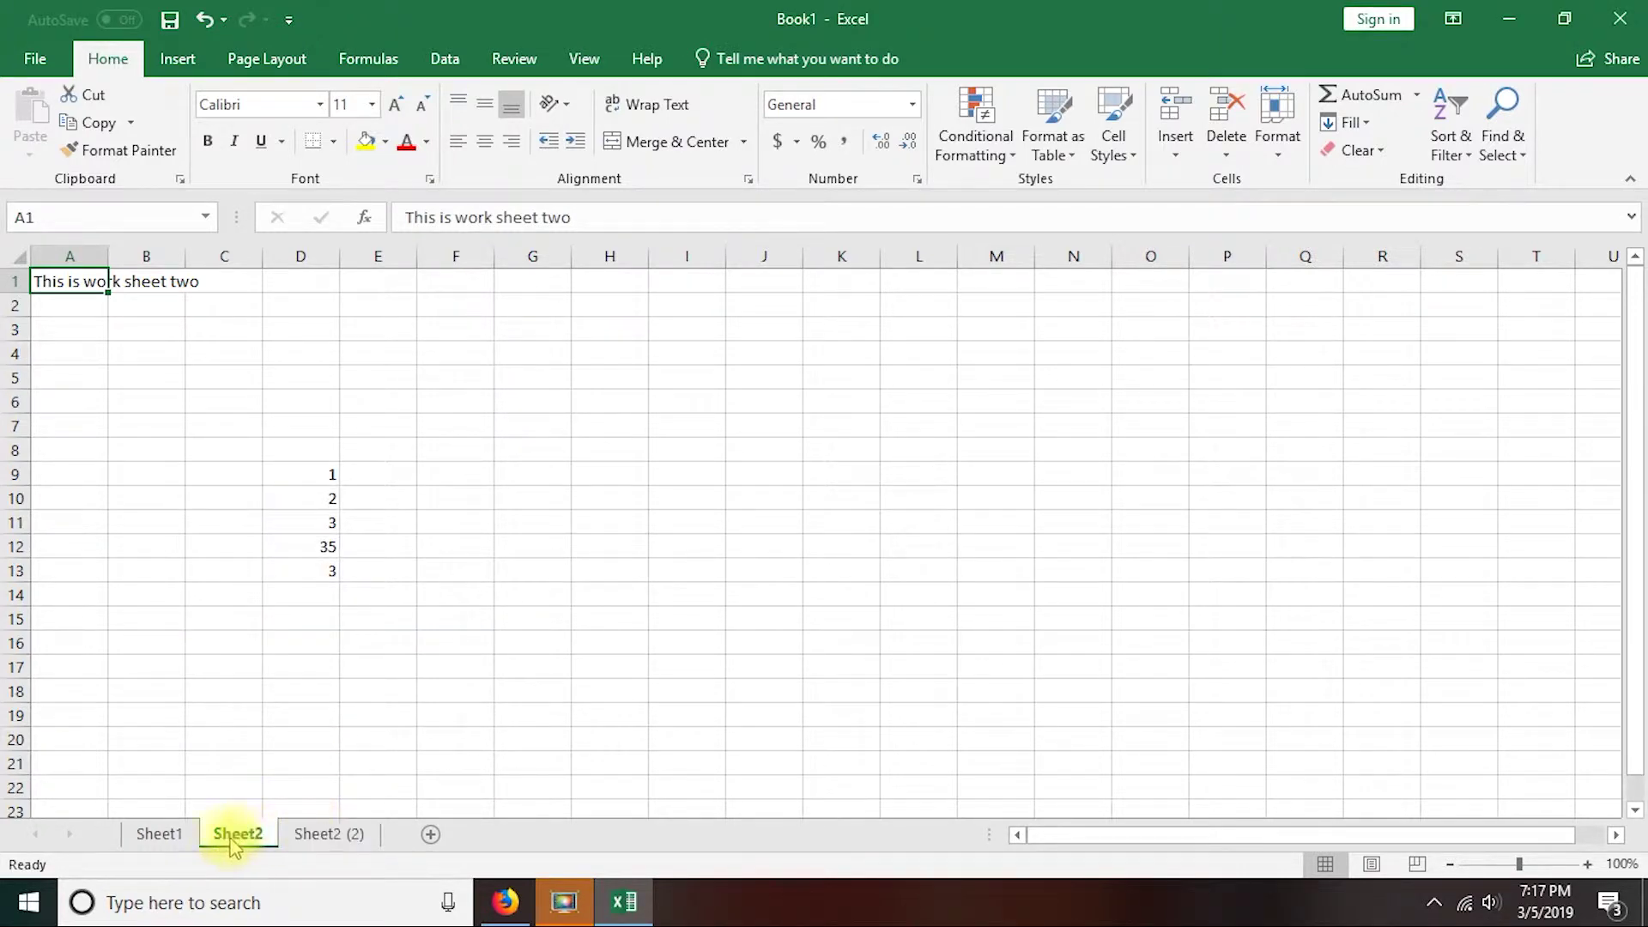
left_click(155, 836)
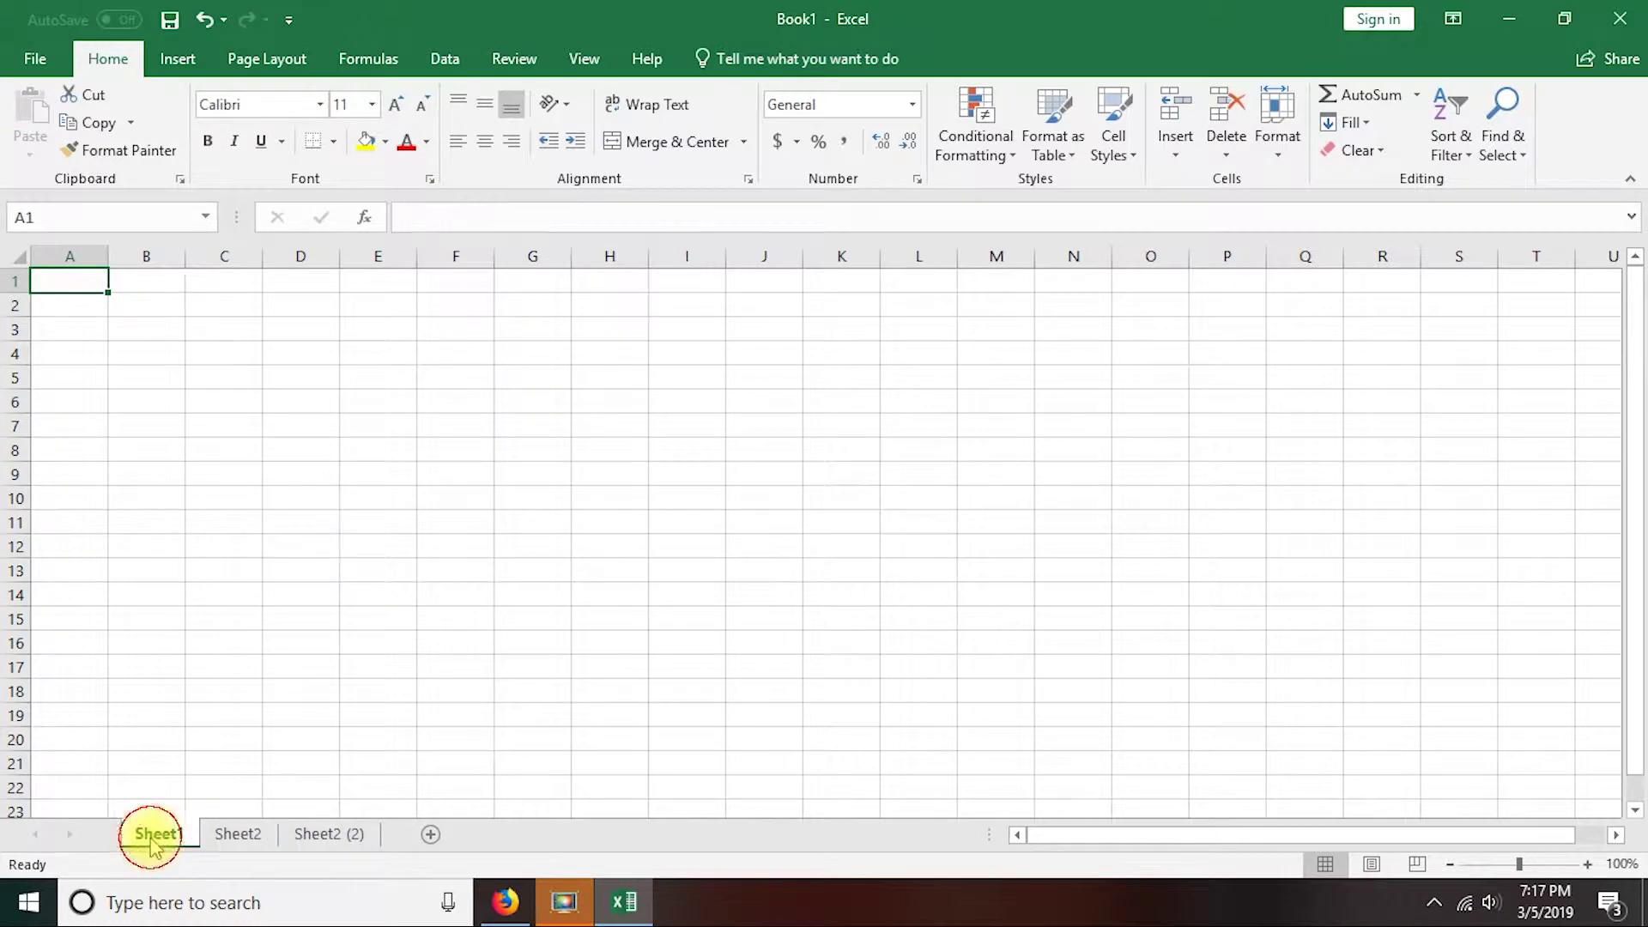
left_click(248, 836)
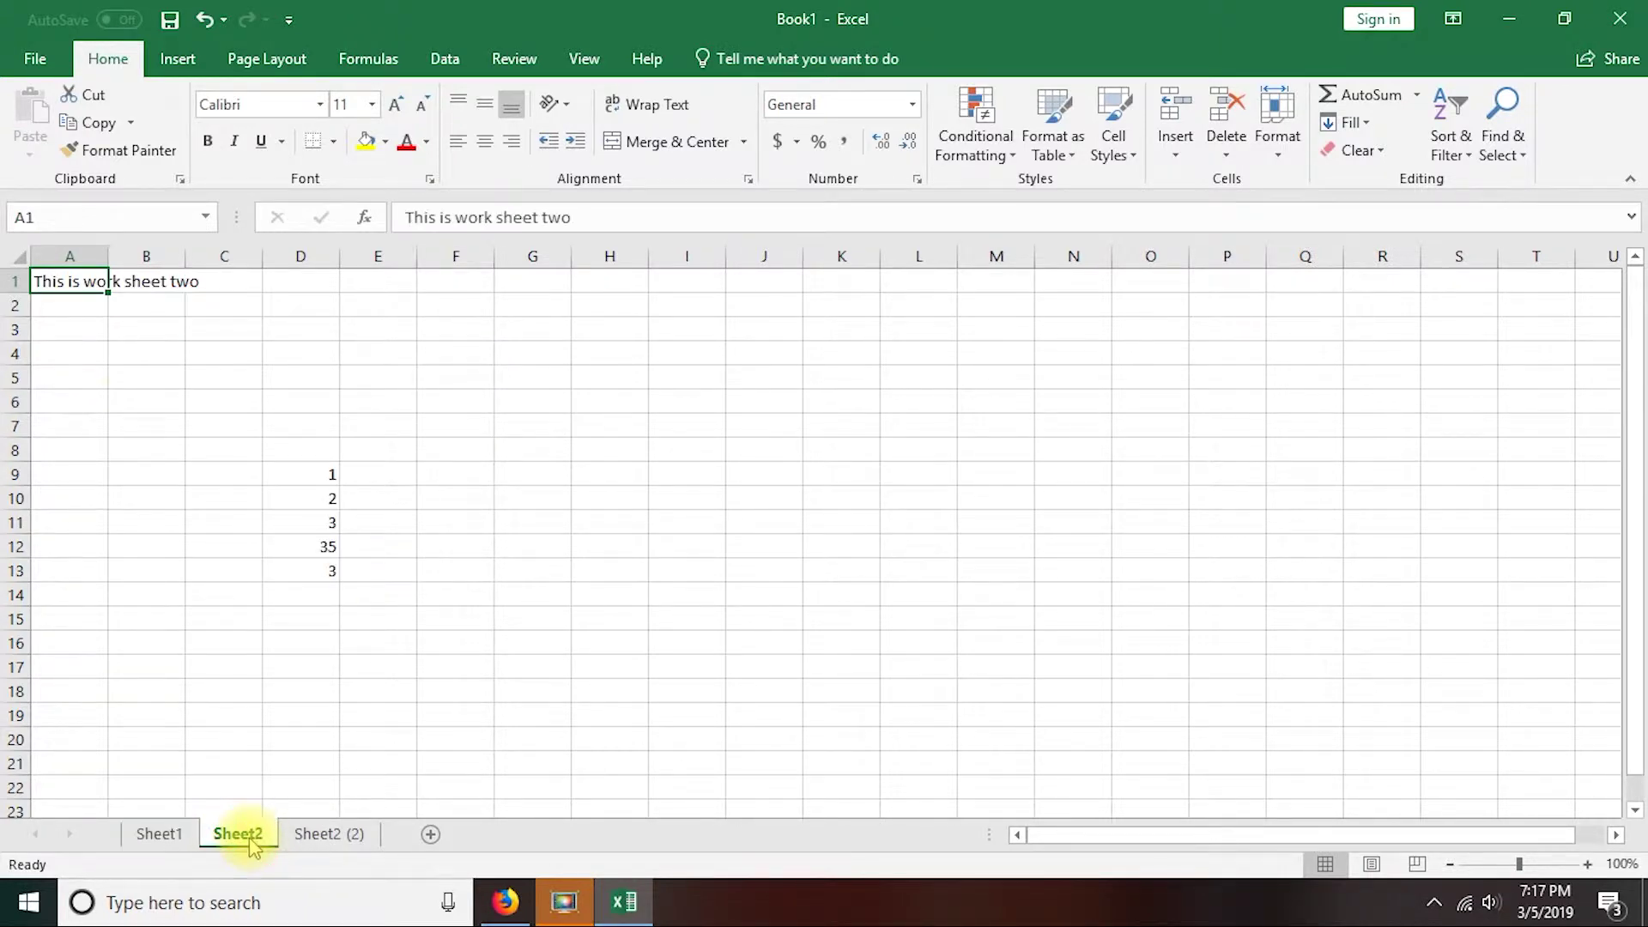
left_click(330, 837)
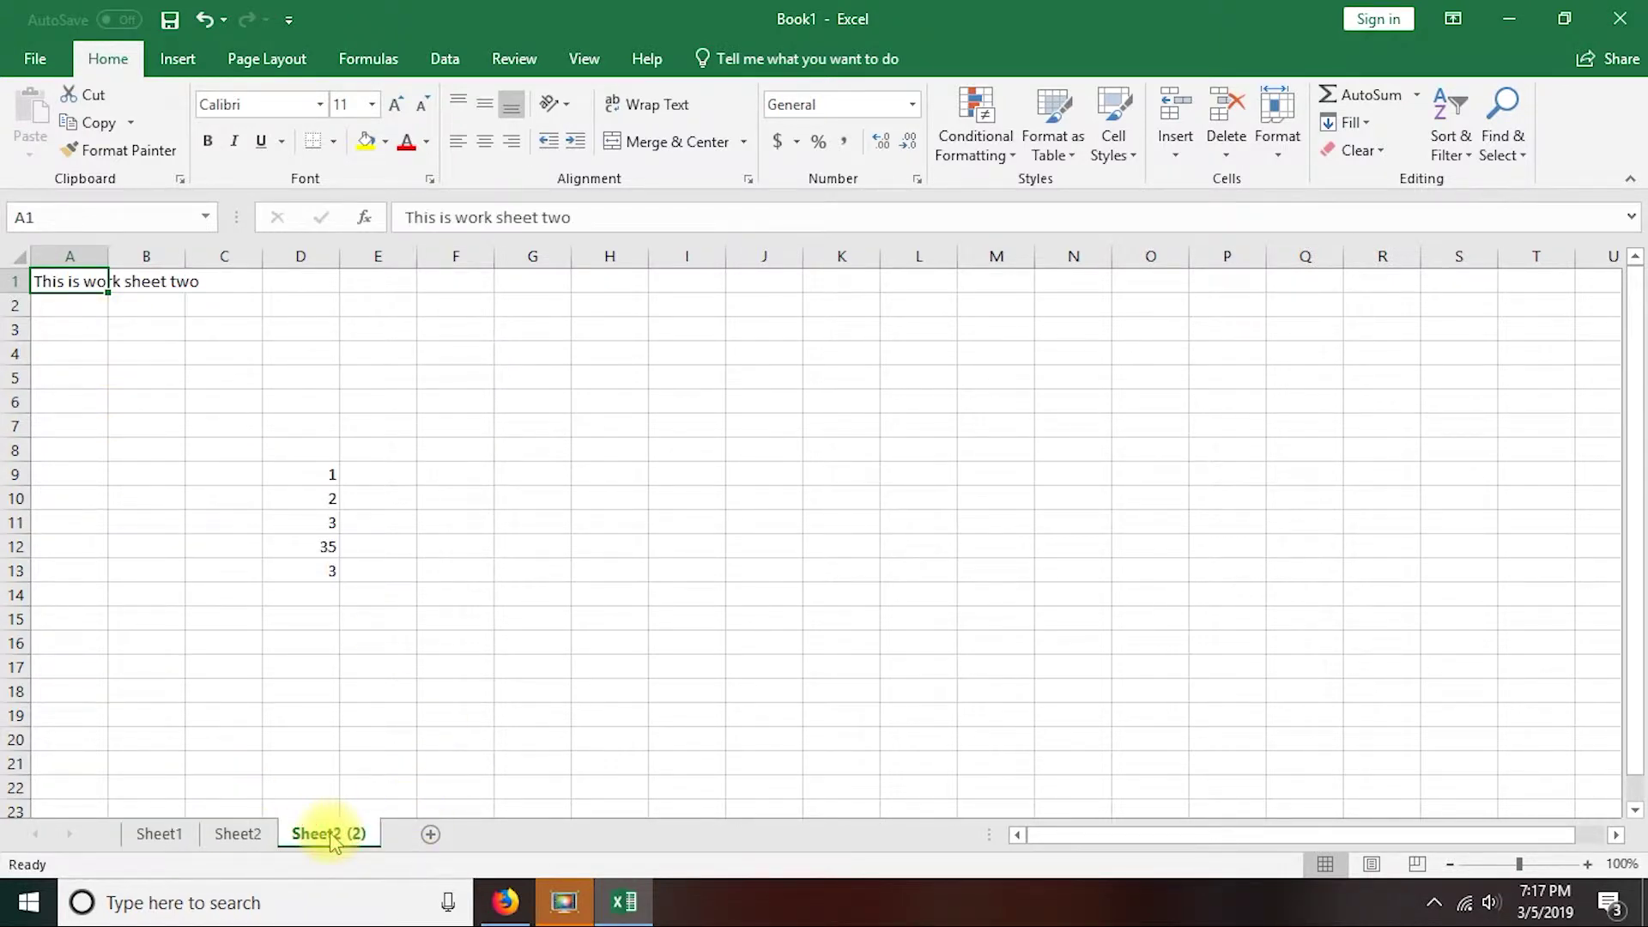
- Change the copied sheet's A1 note to 'This is work sheet three'
double_click(94, 281)
left_click_drag(171, 282, 257, 284)
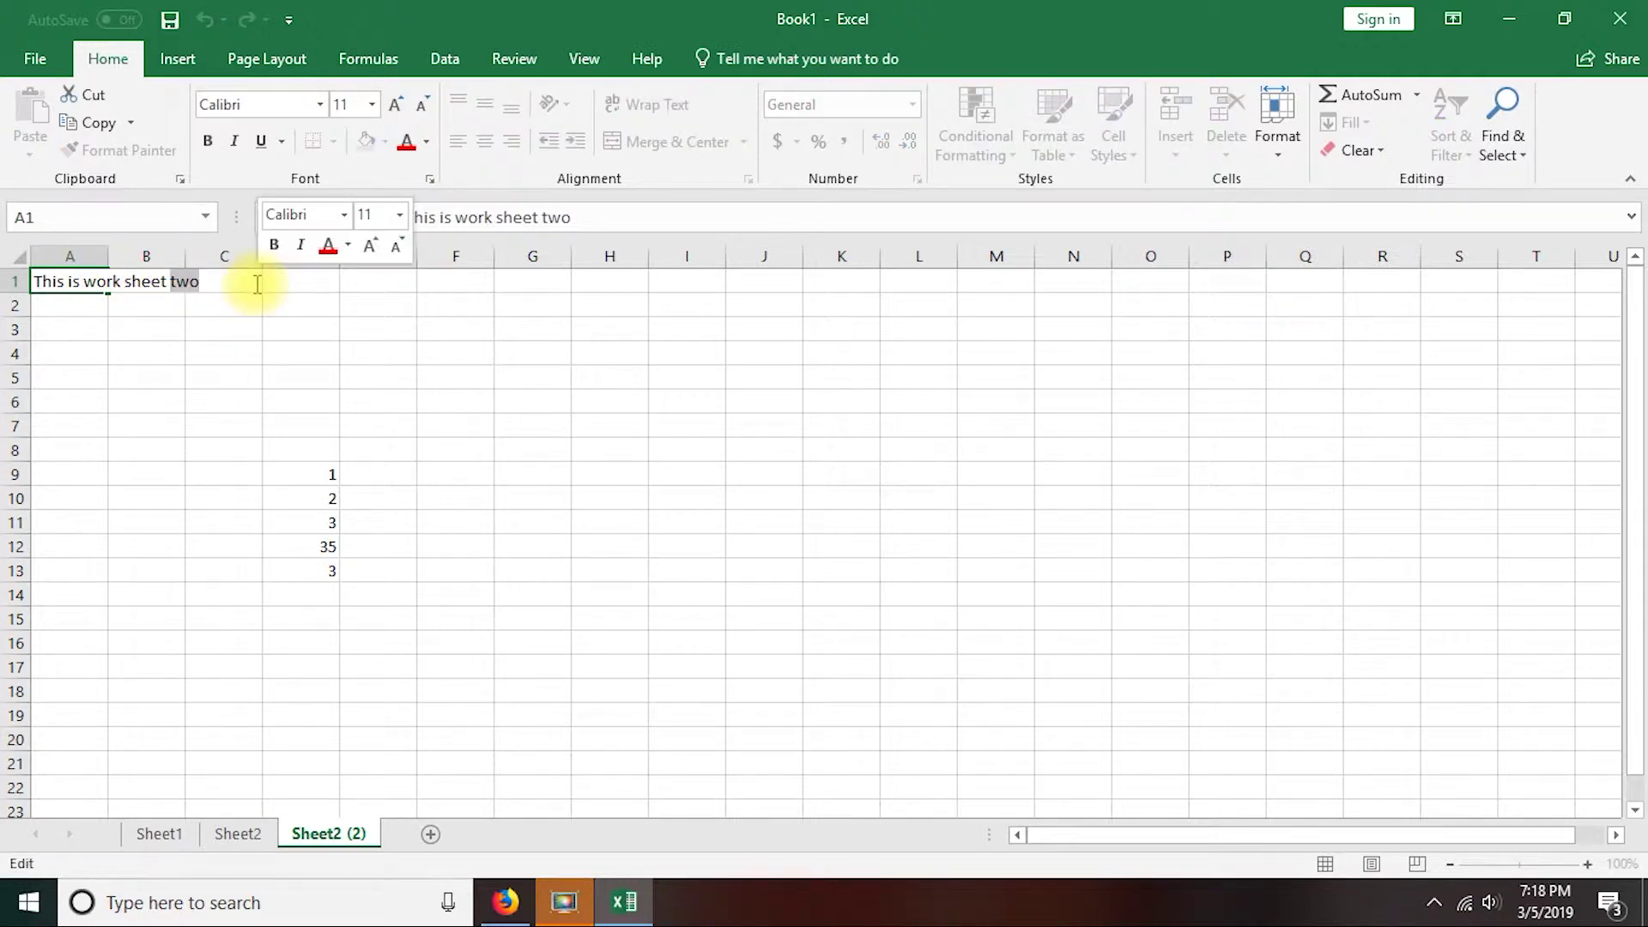
type("three")
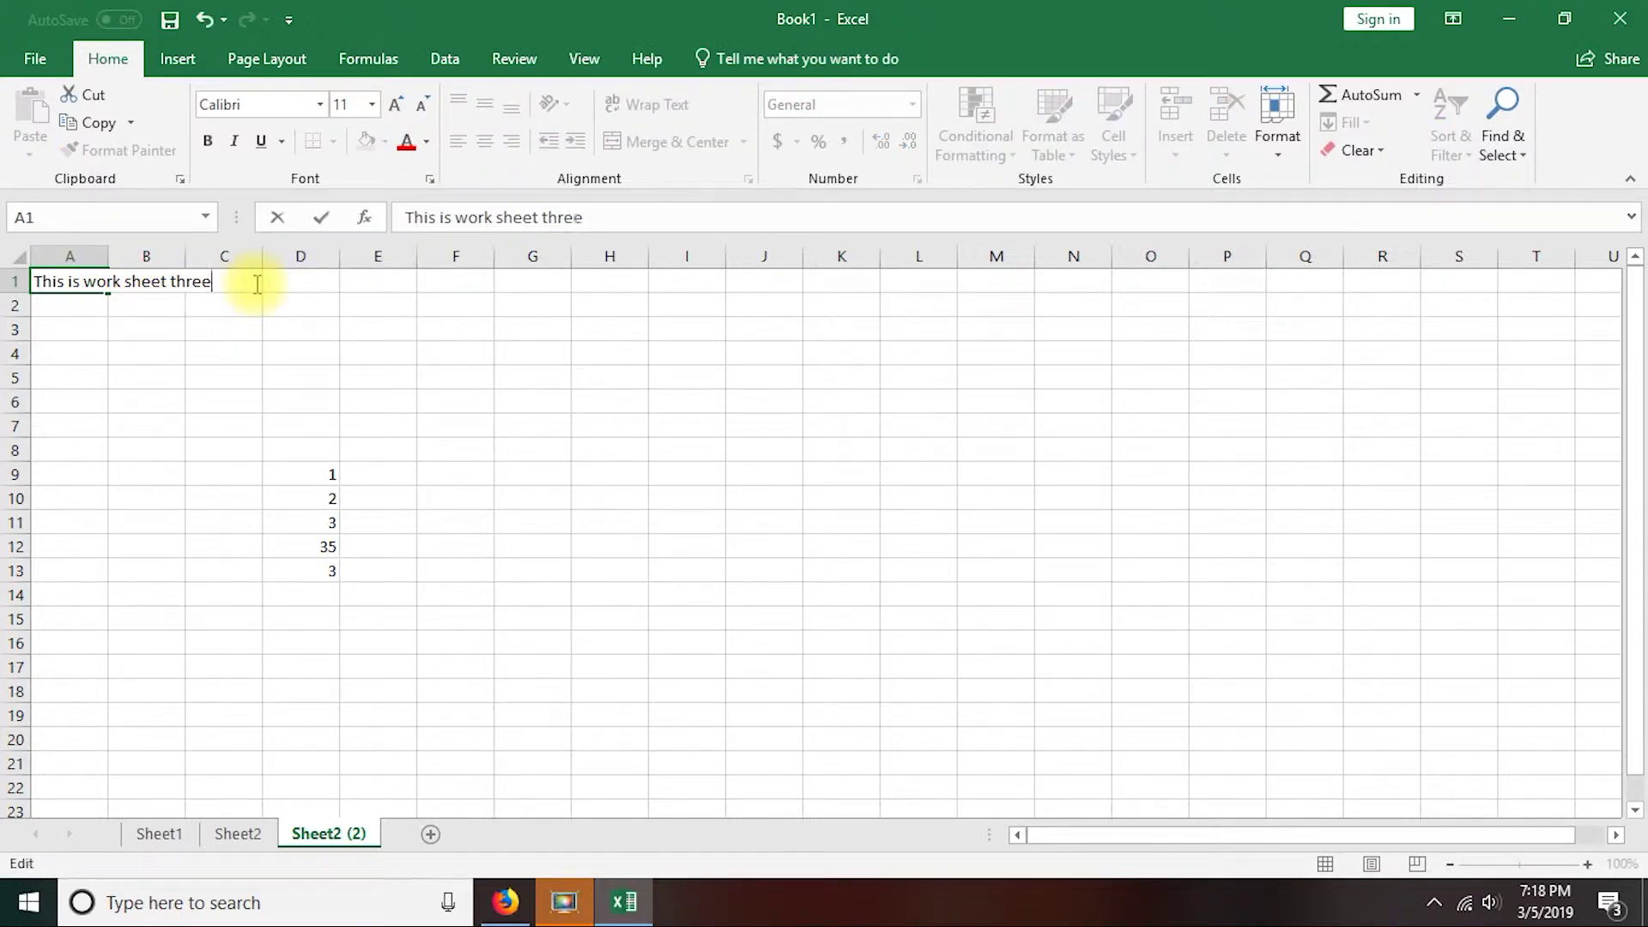
key("Return")
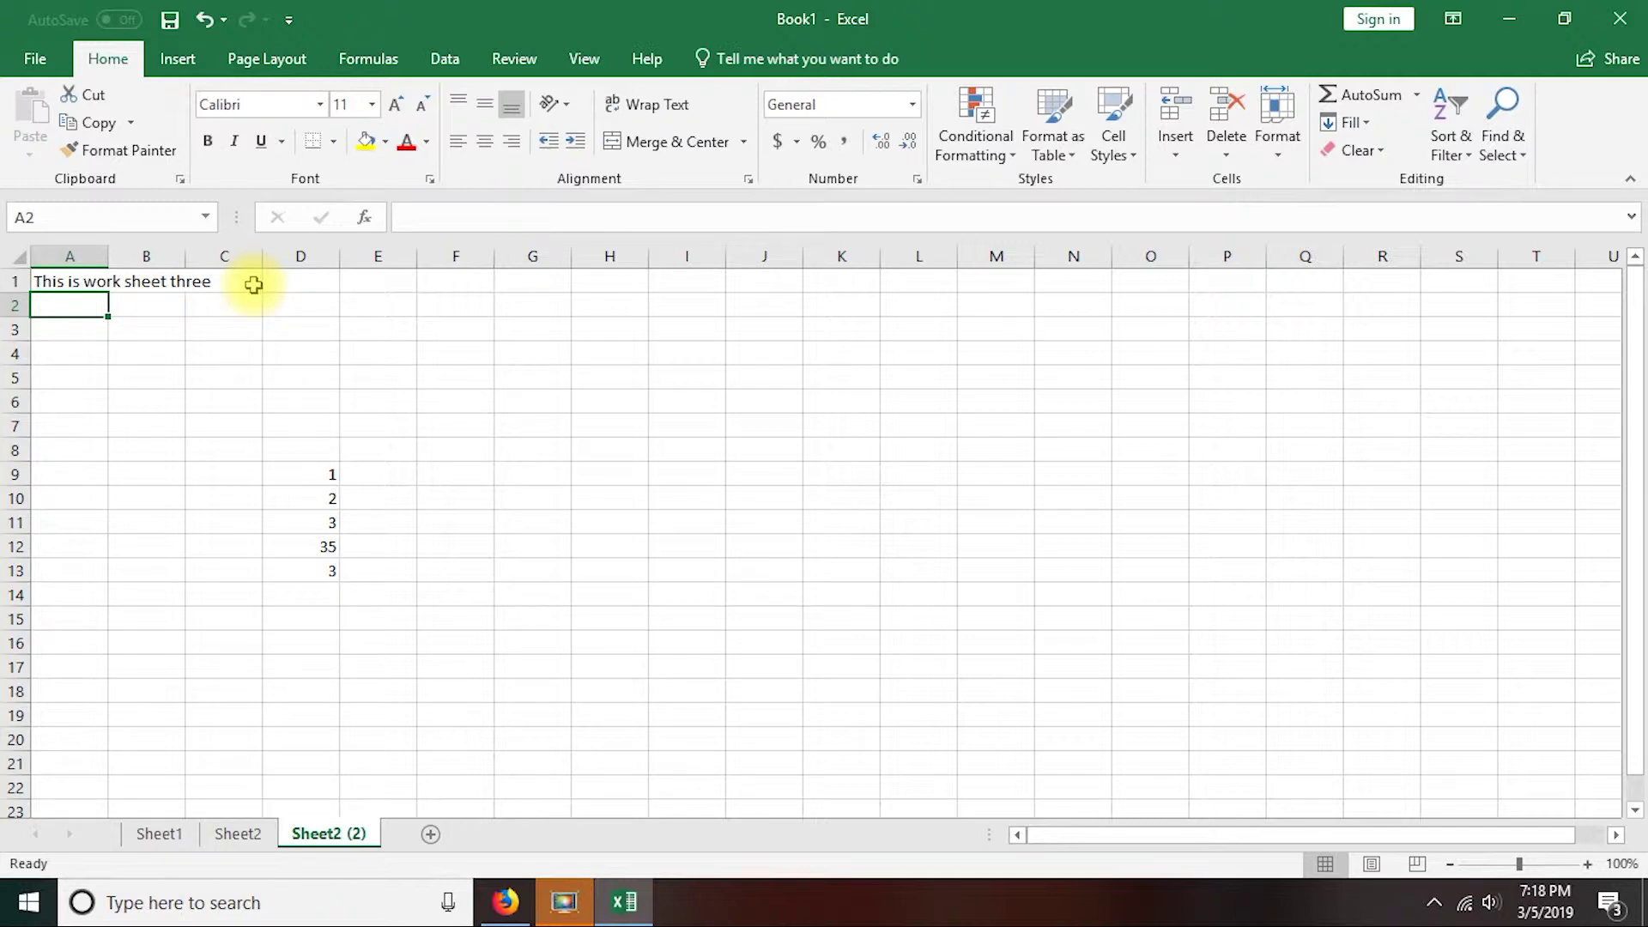
- Rename the Sheet2 (2) tab to 'sheet 3'
right_click(319, 840)
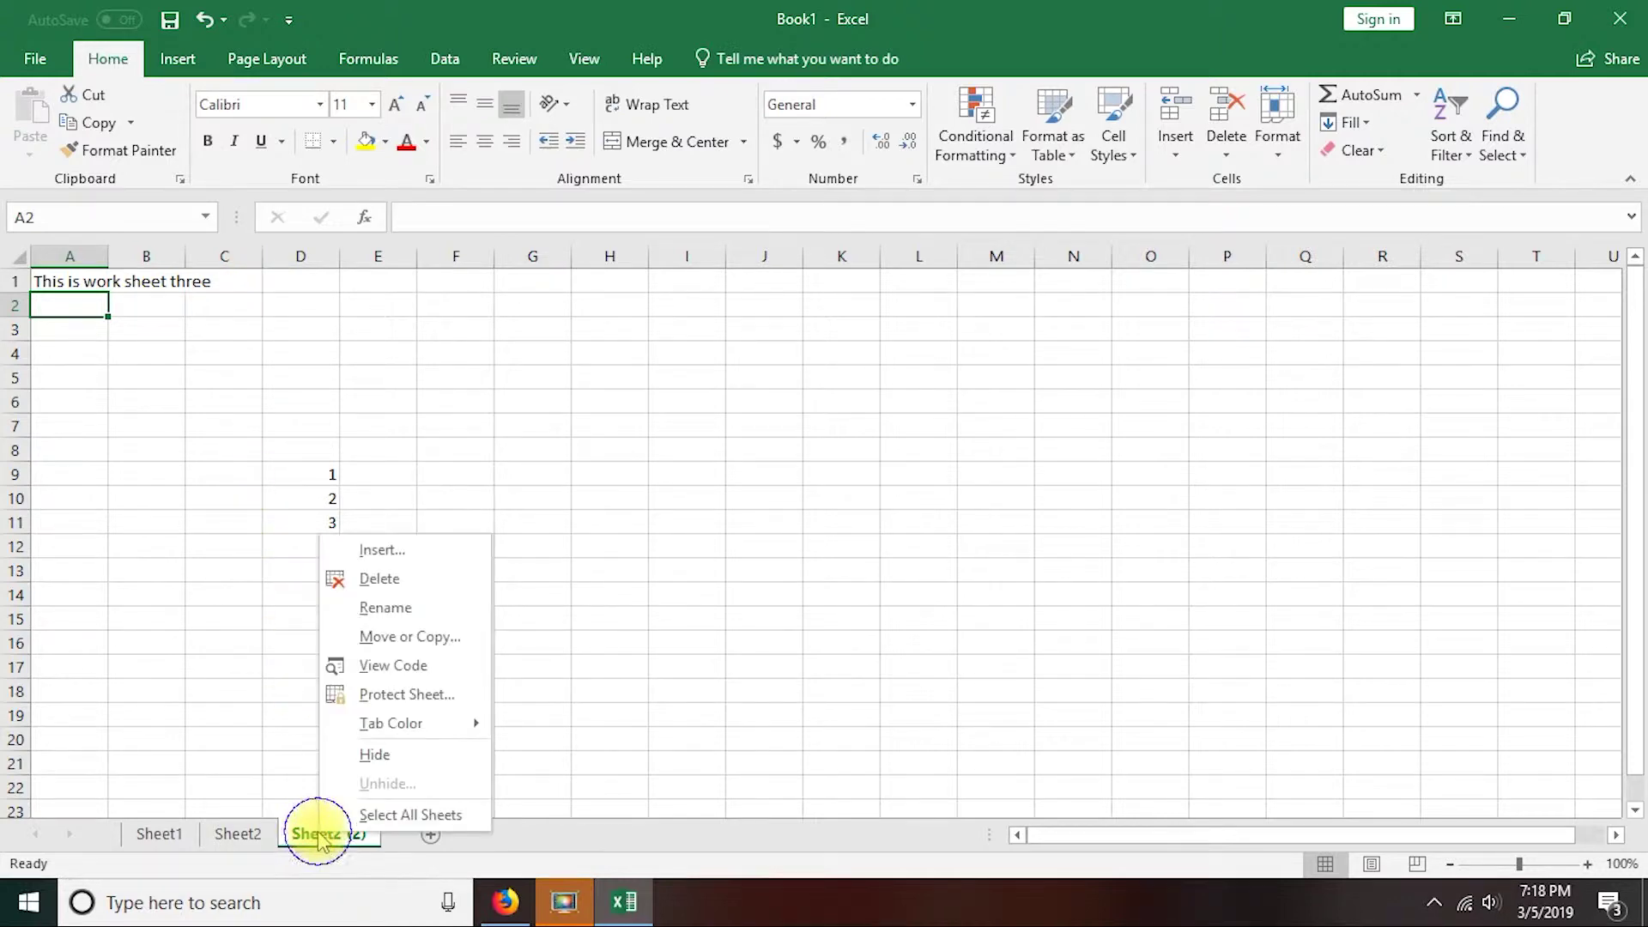
left_click(389, 603)
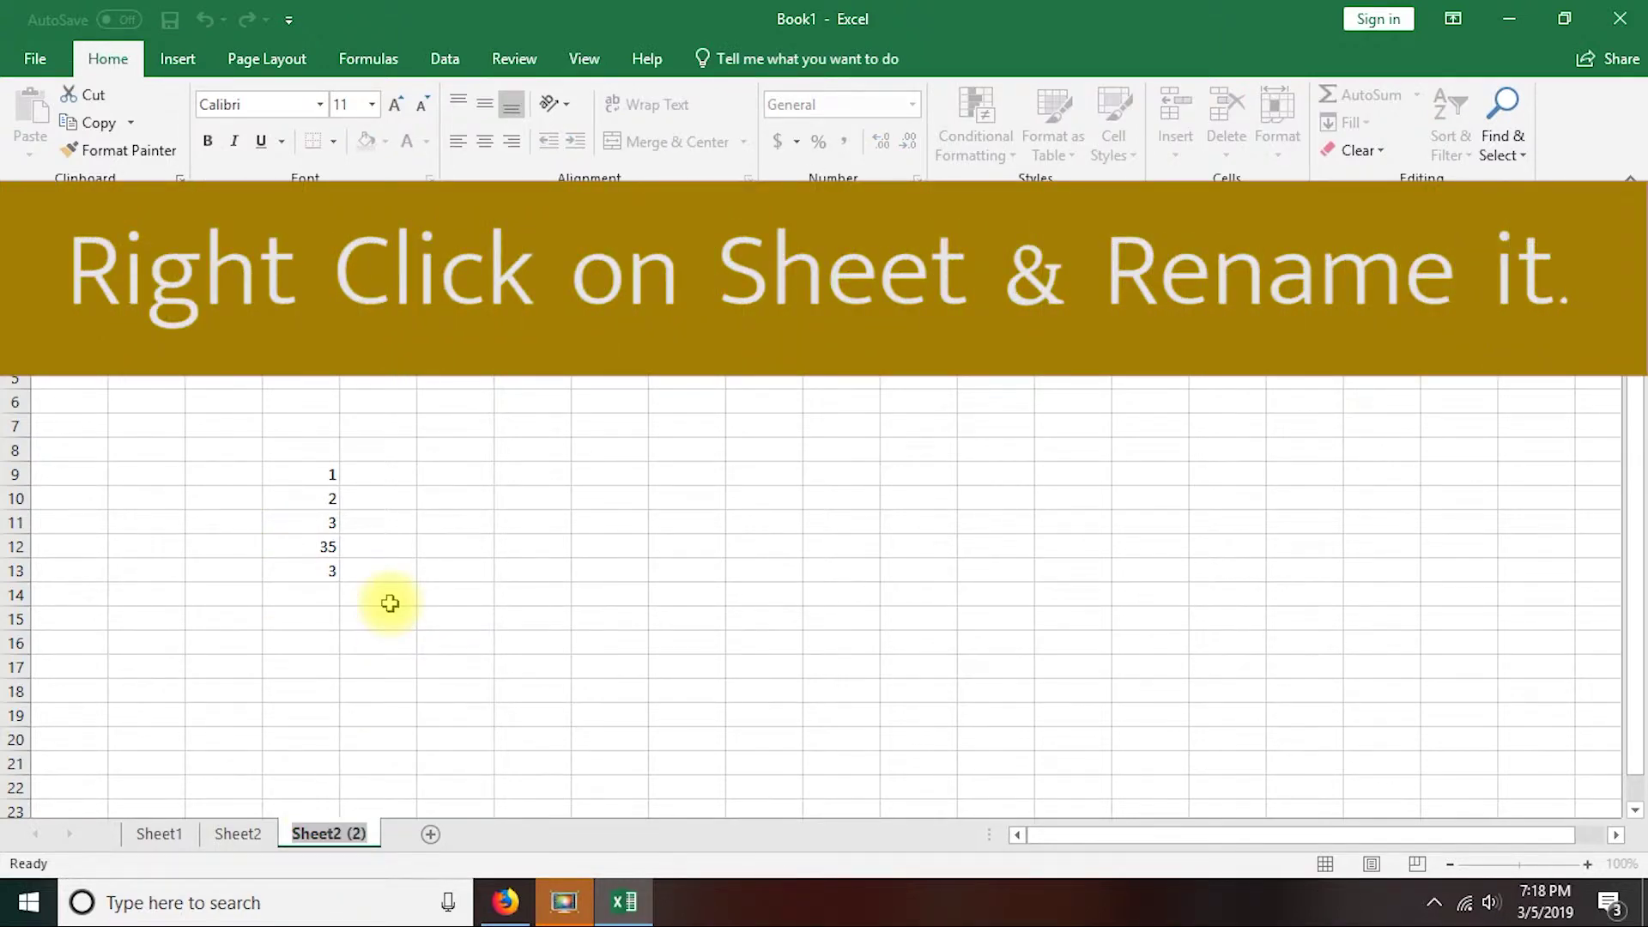
type("sheet")
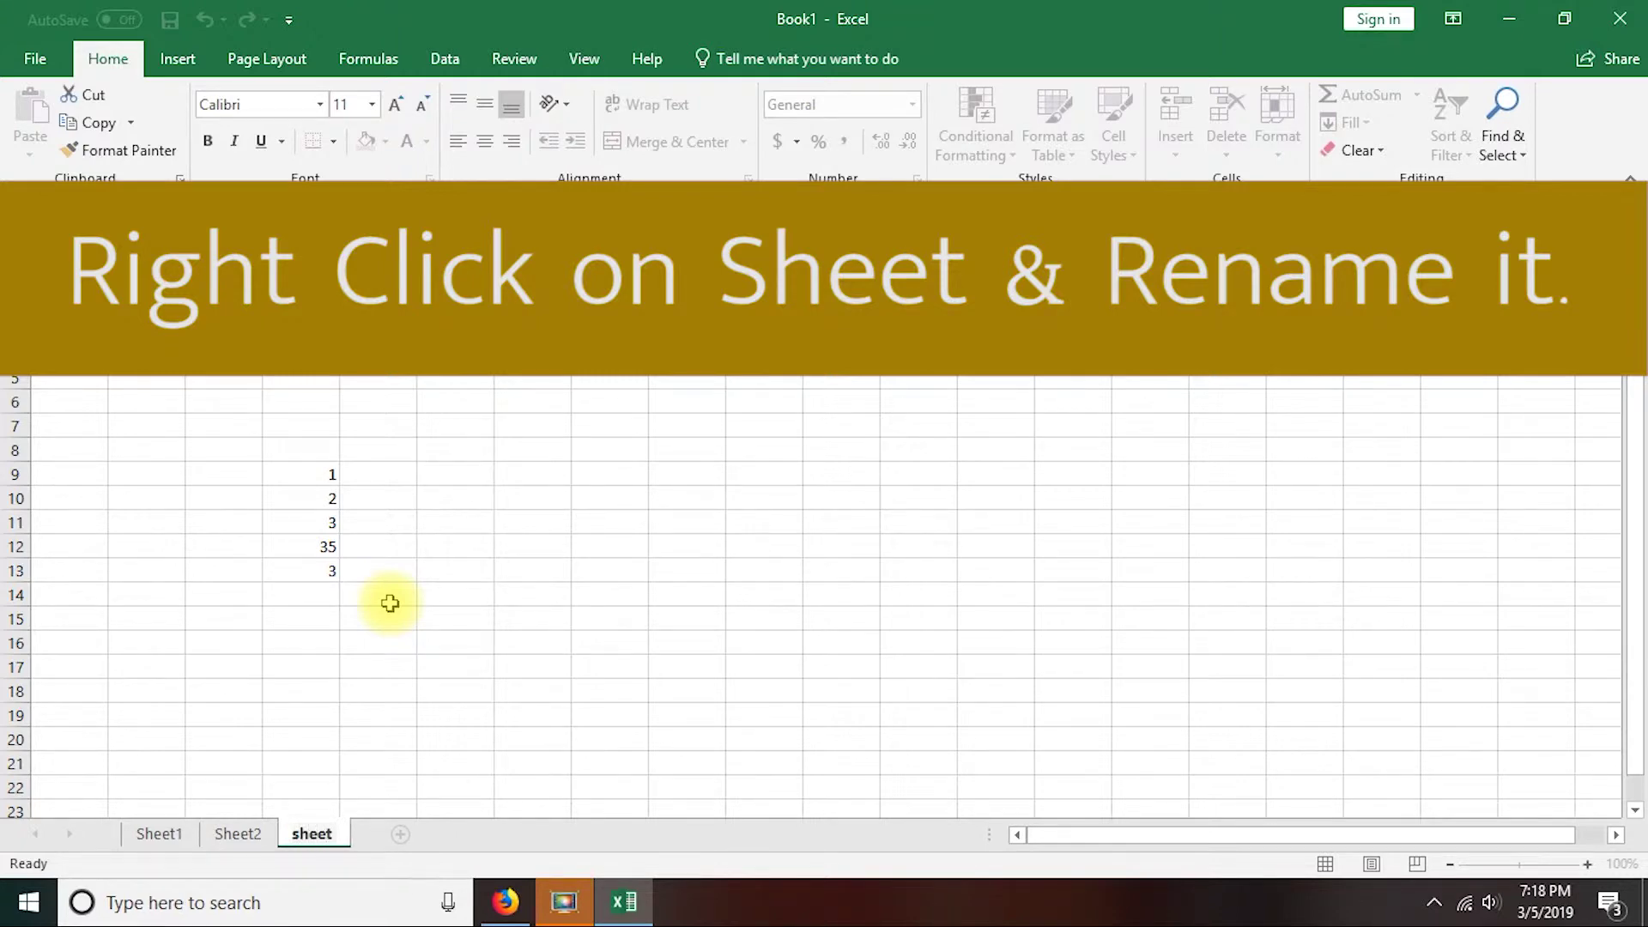
type(" 3")
key("Return")
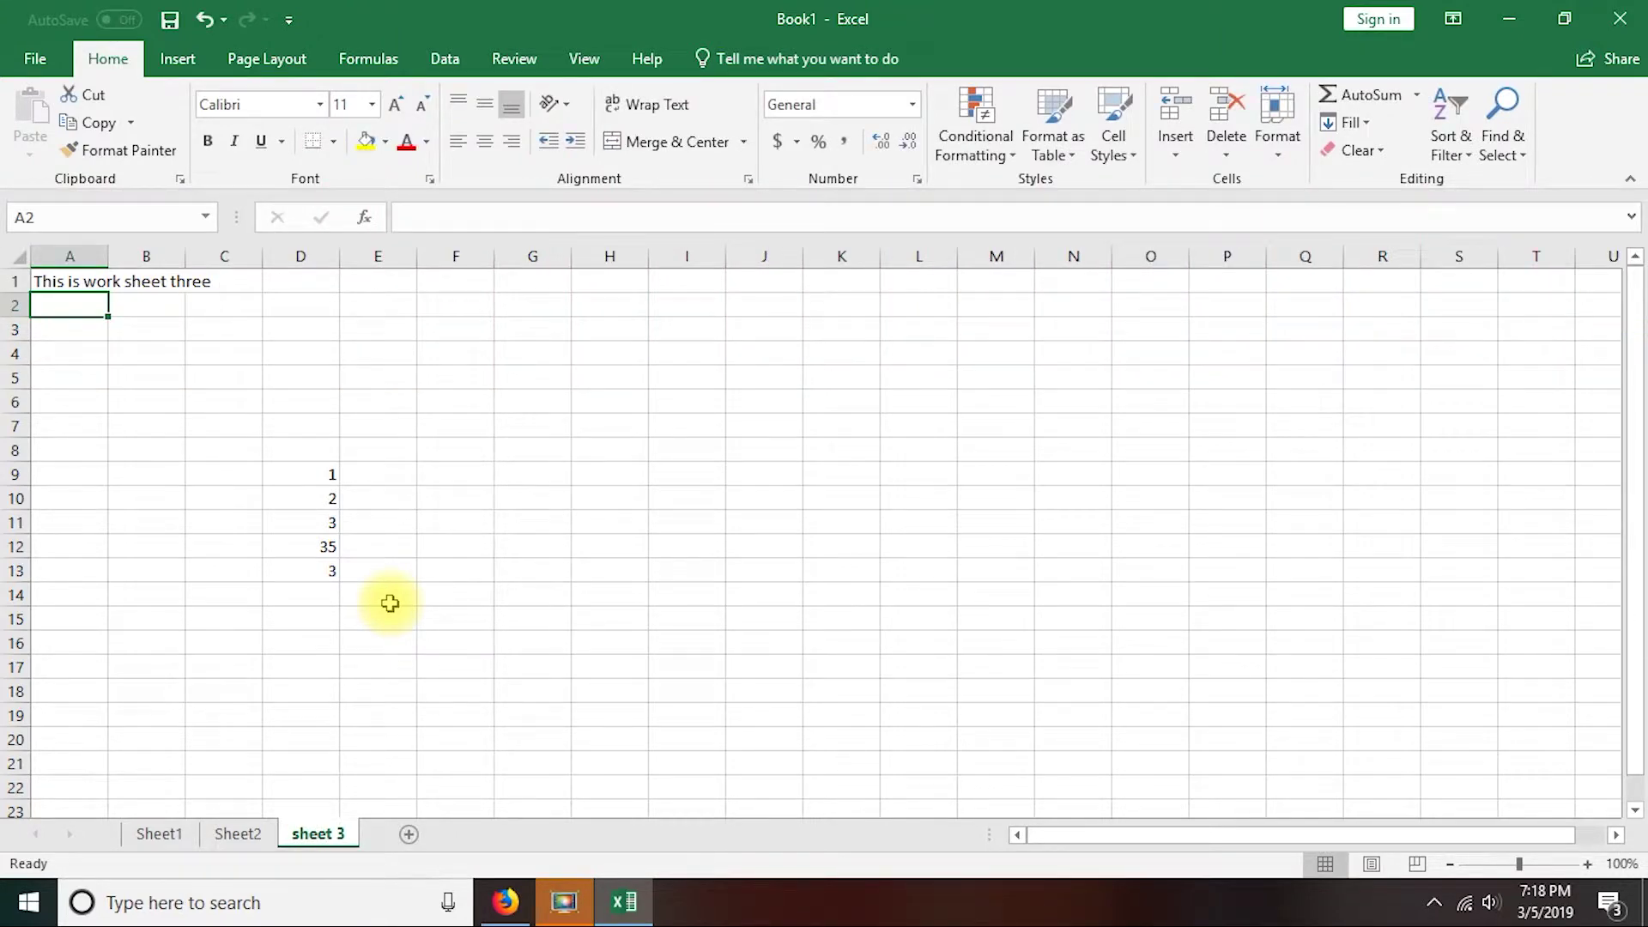
- Cycle through Sheet1, Sheet2 and sheet 3 to review them
right_click(231, 846)
left_click(155, 834)
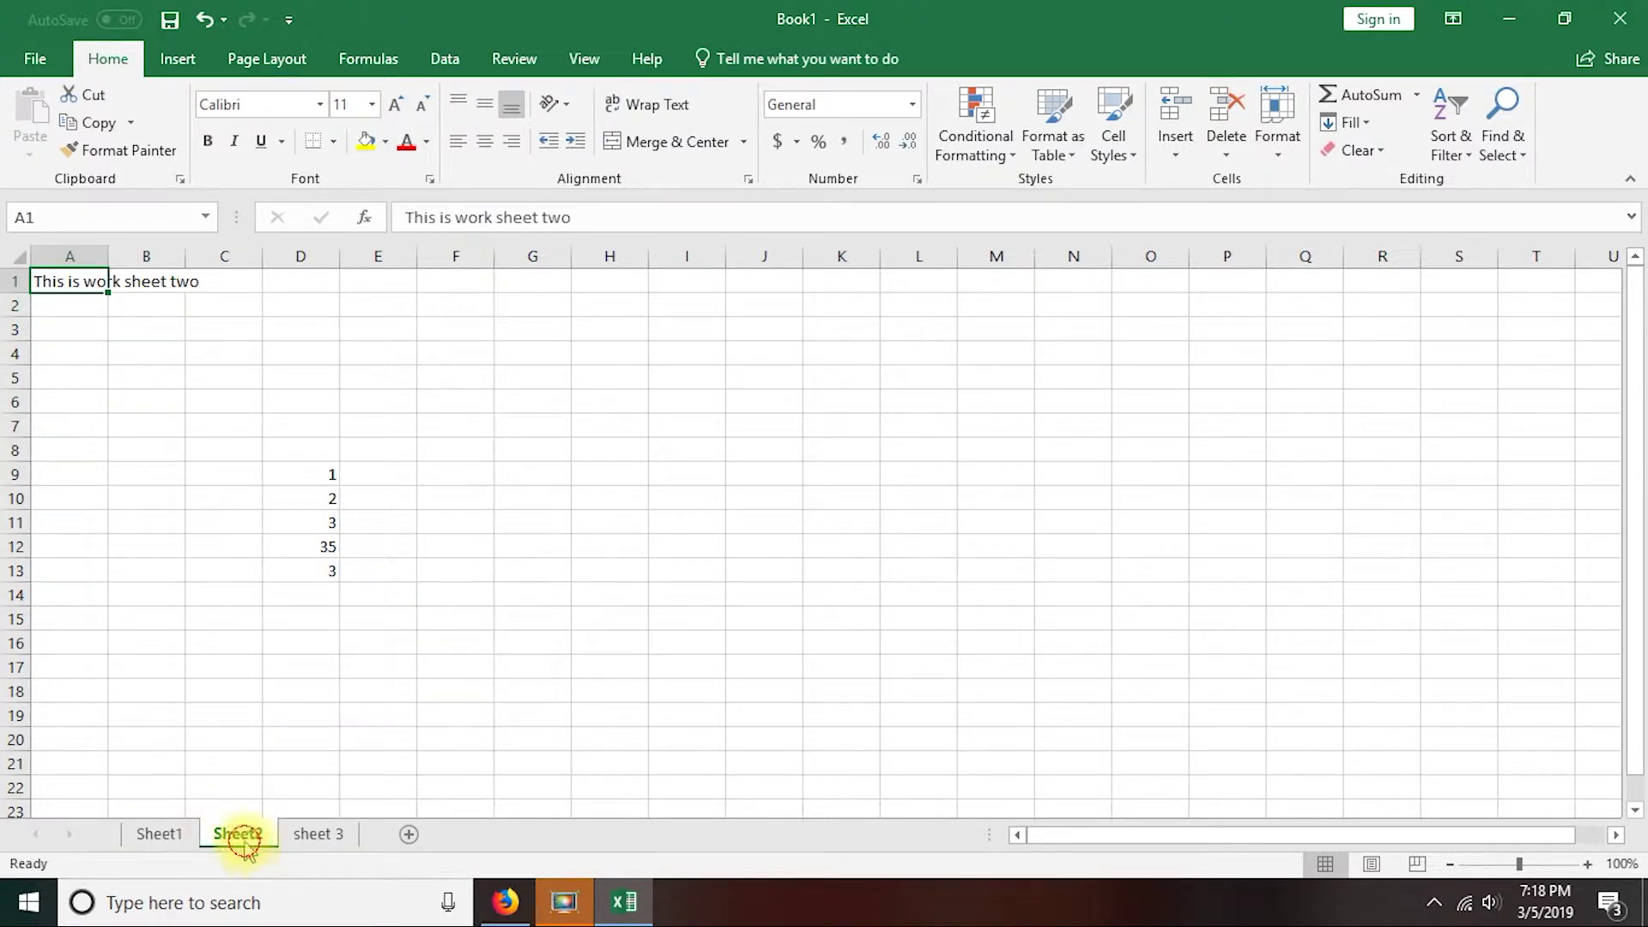
left_click(314, 842)
left_click(158, 834)
left_click(238, 837)
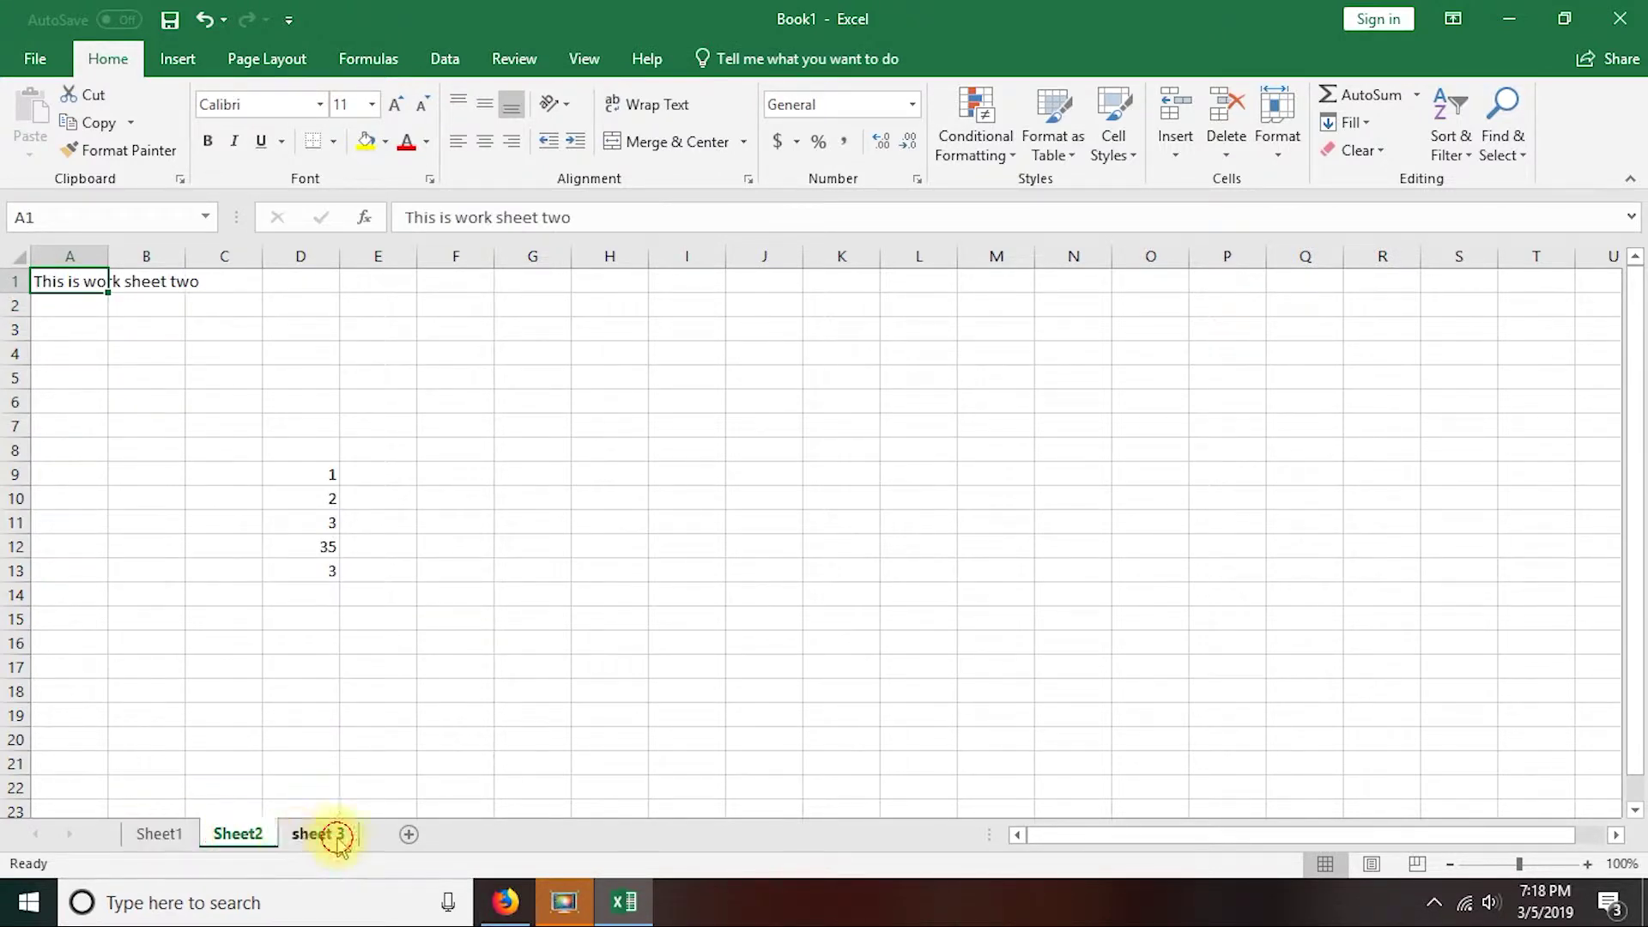
left_click(336, 837)
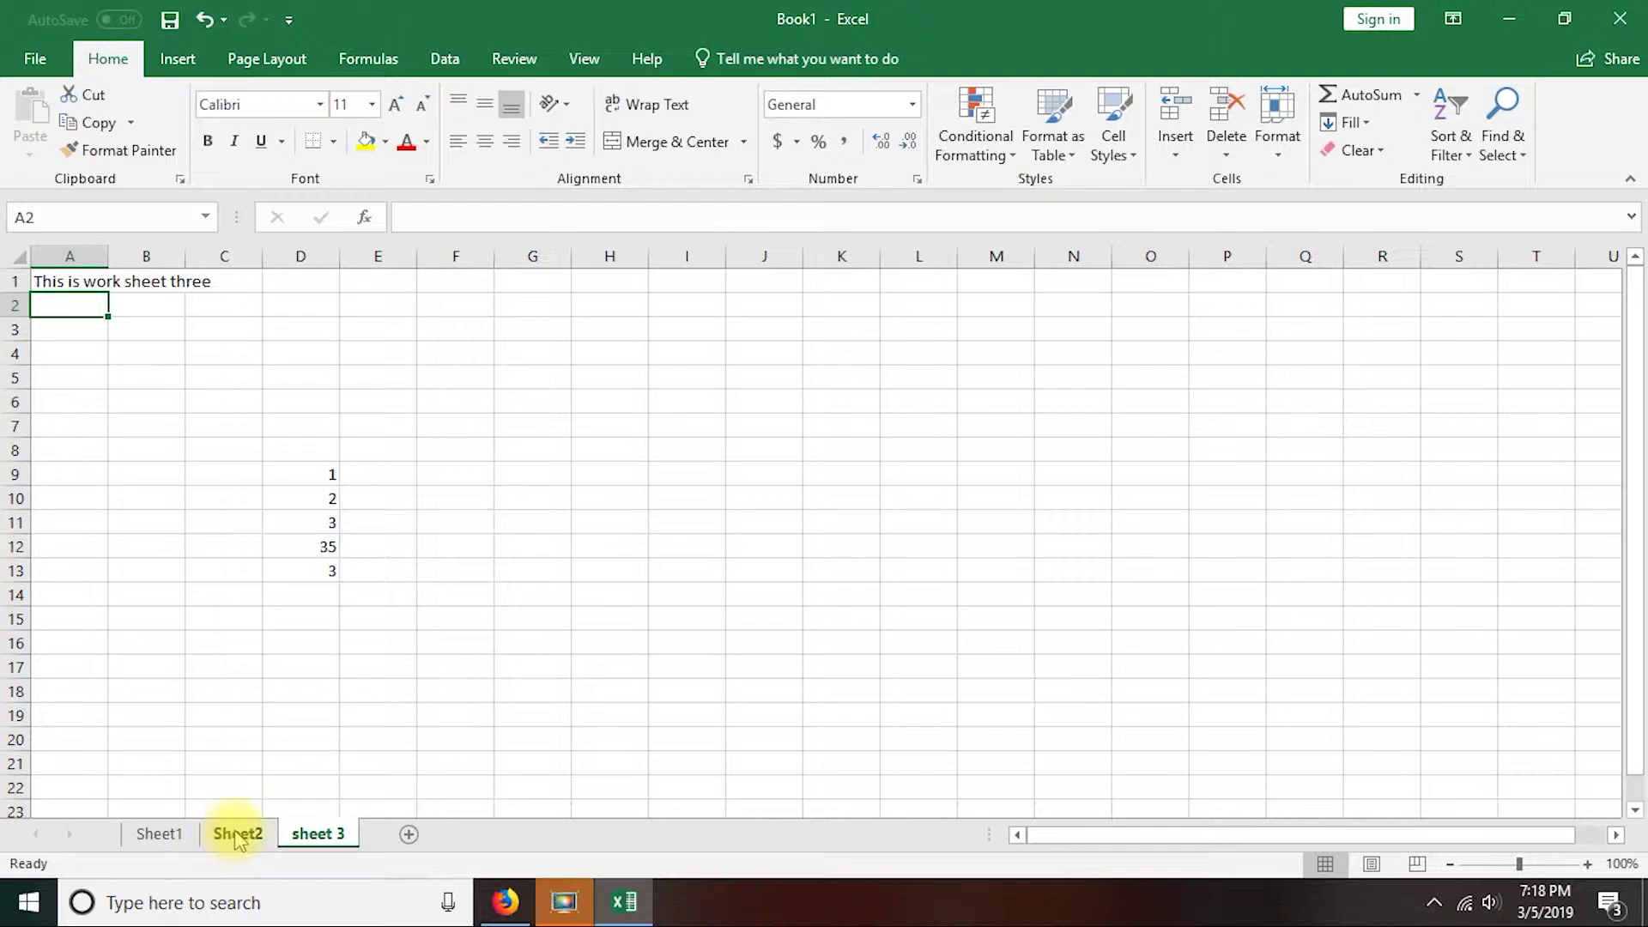
- Delete Sheet1 from the workbook
right_click(315, 837)
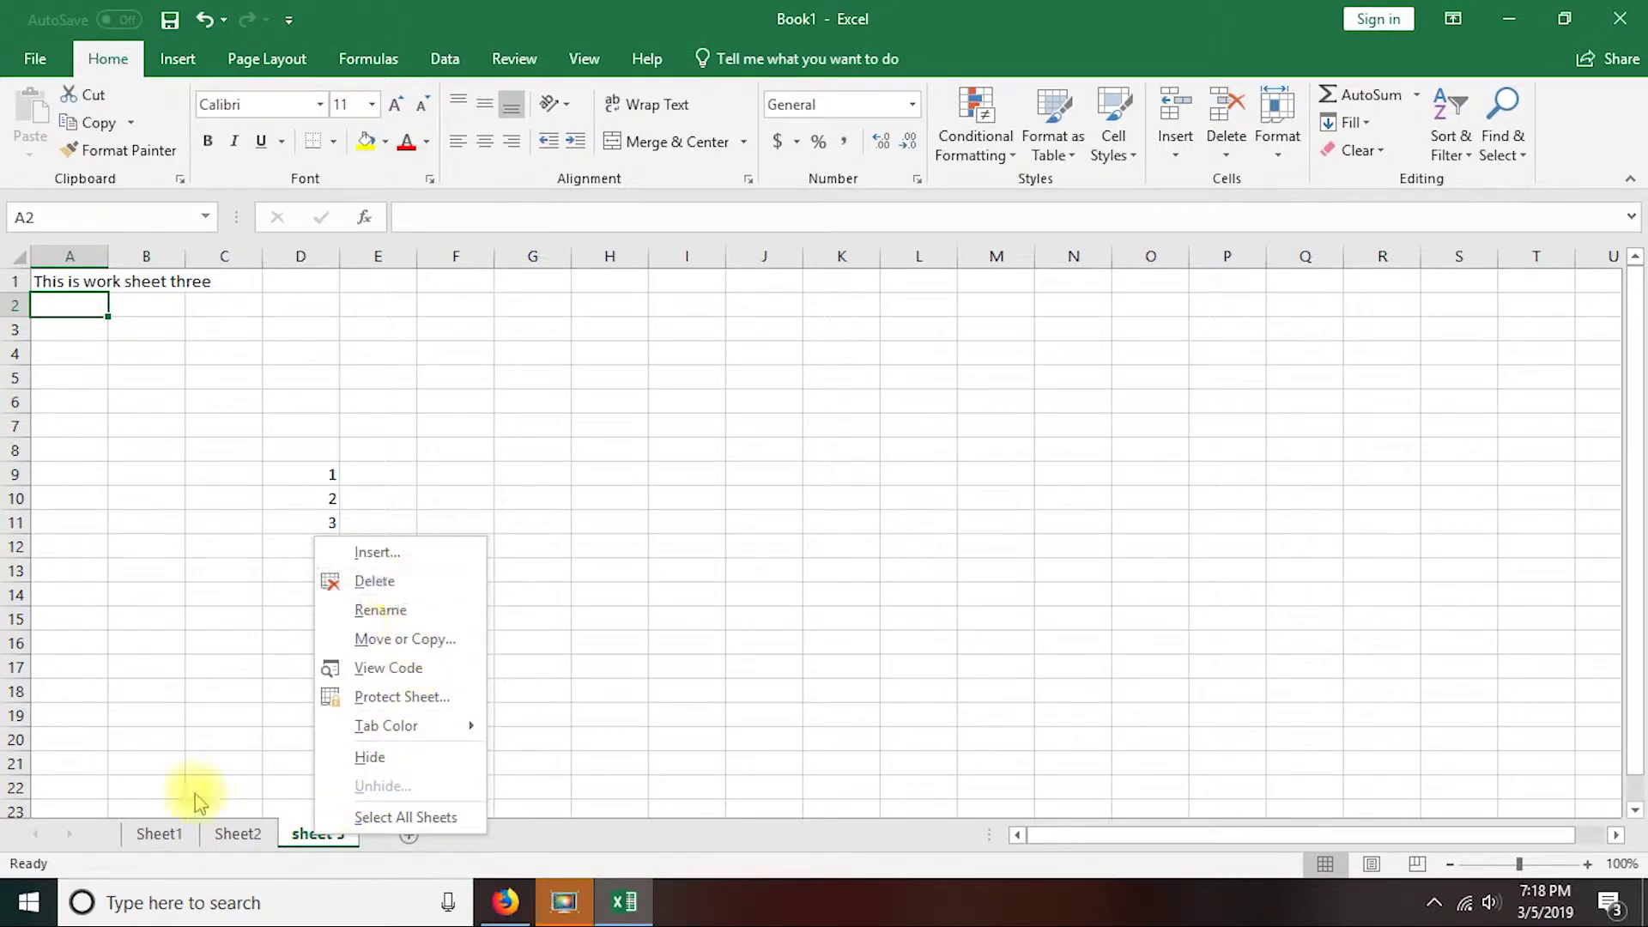
left_click(147, 833)
left_click(150, 837)
right_click(153, 846)
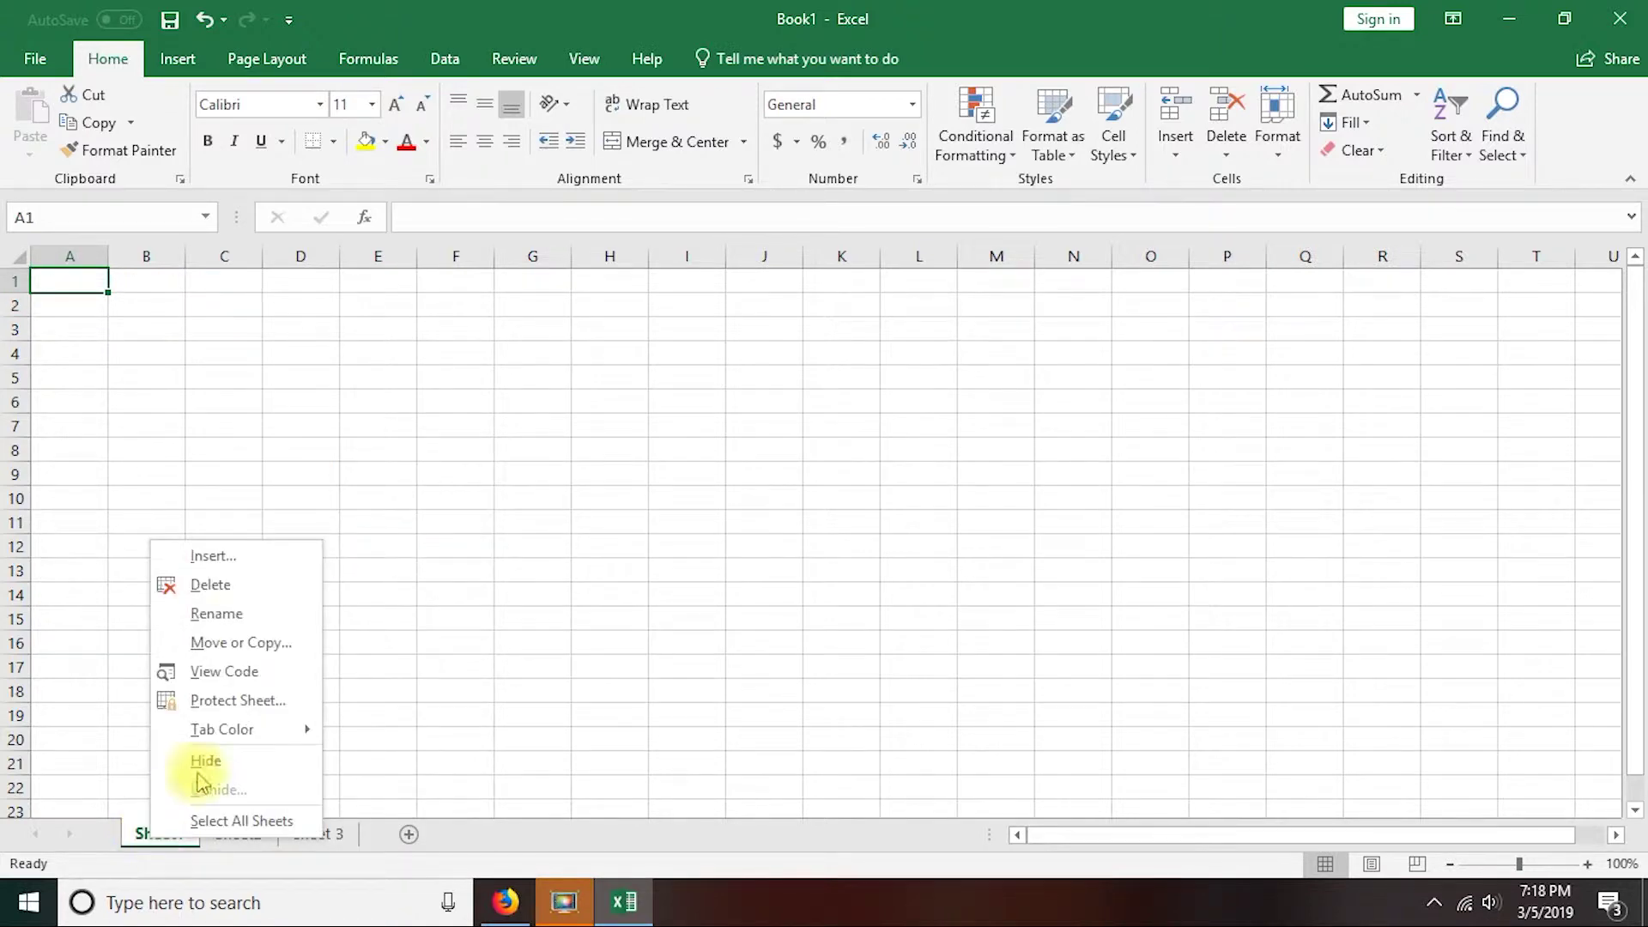
left_click(206, 582)
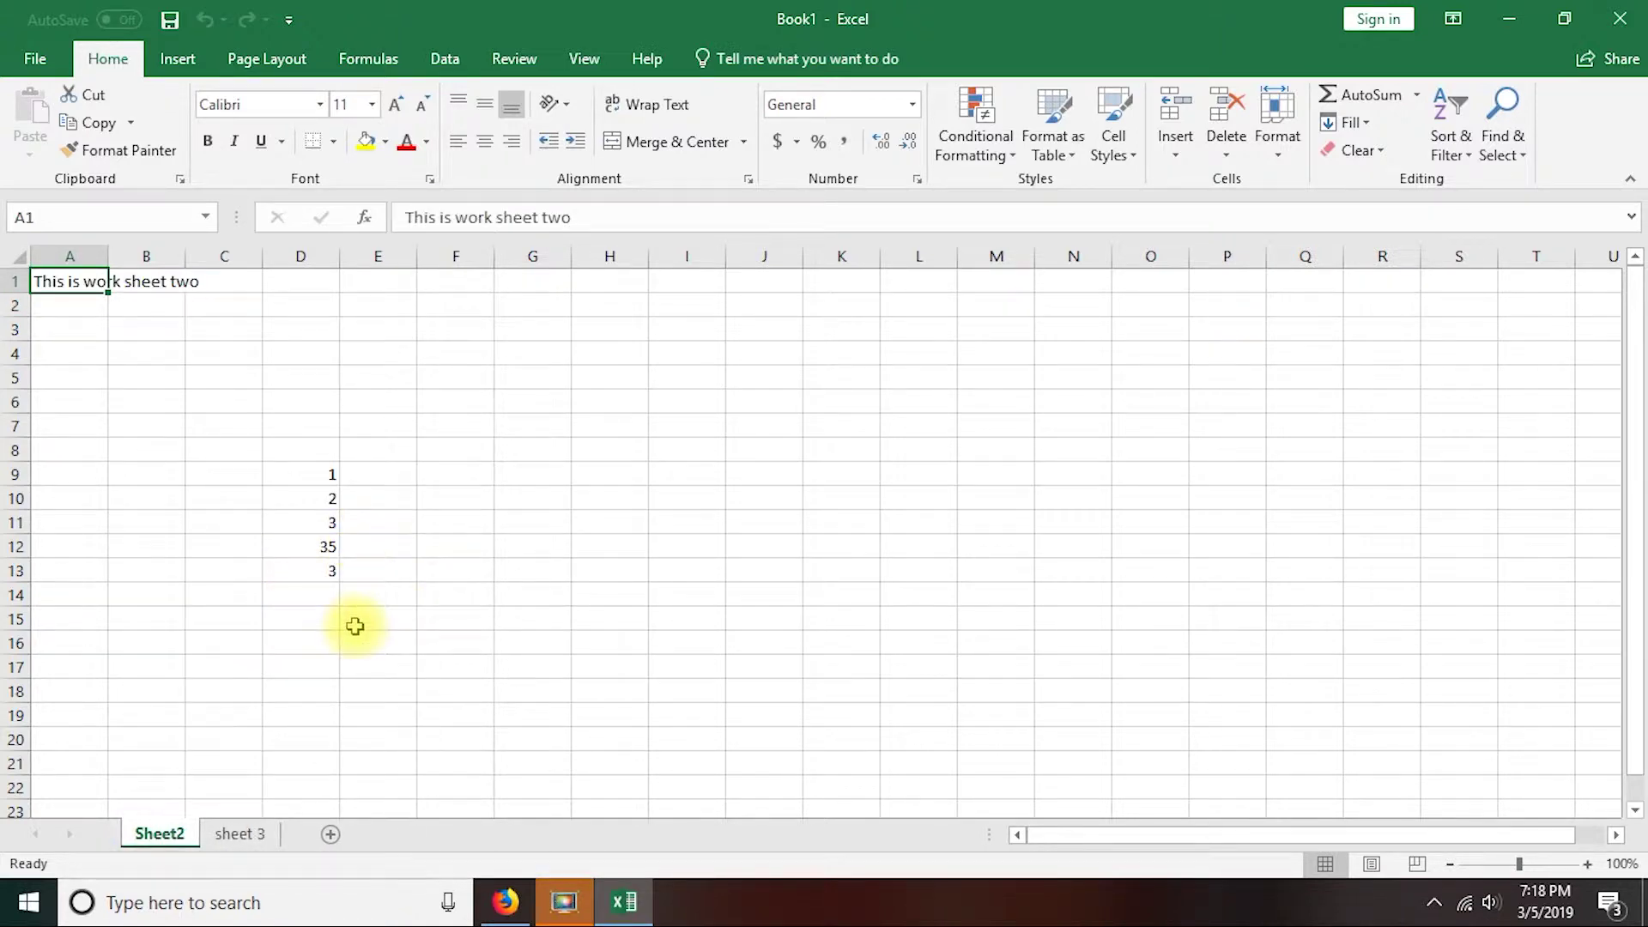
left_click(144, 834)
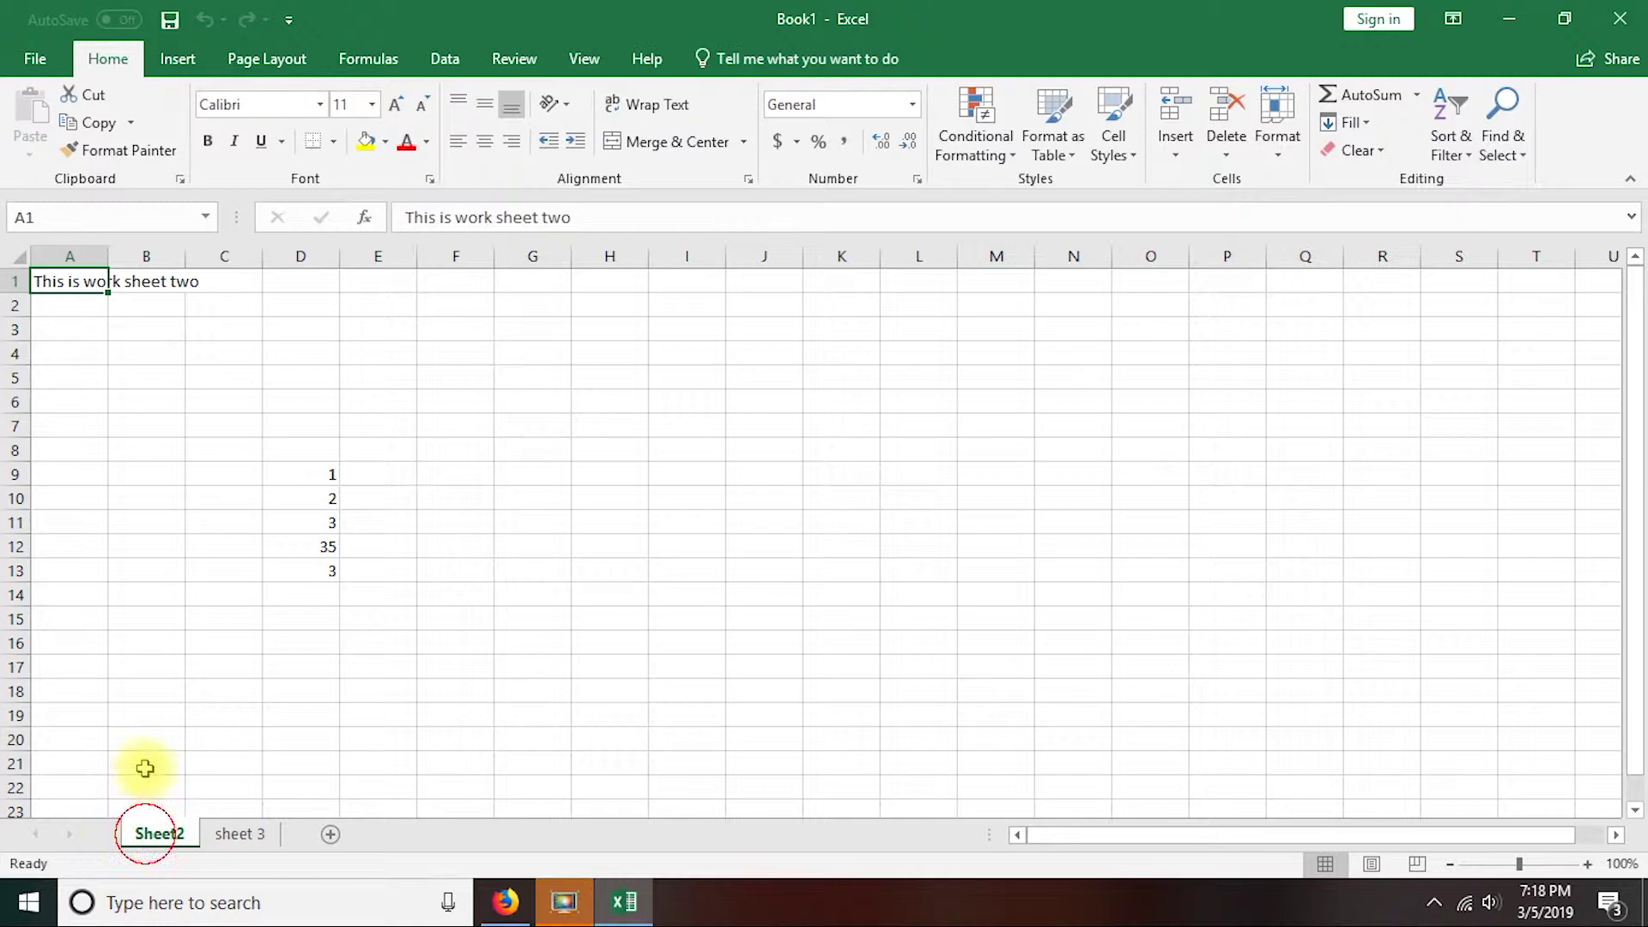
- On Sheet2, change D12 from 35 to 70
left_click(138, 330)
left_click(71, 305)
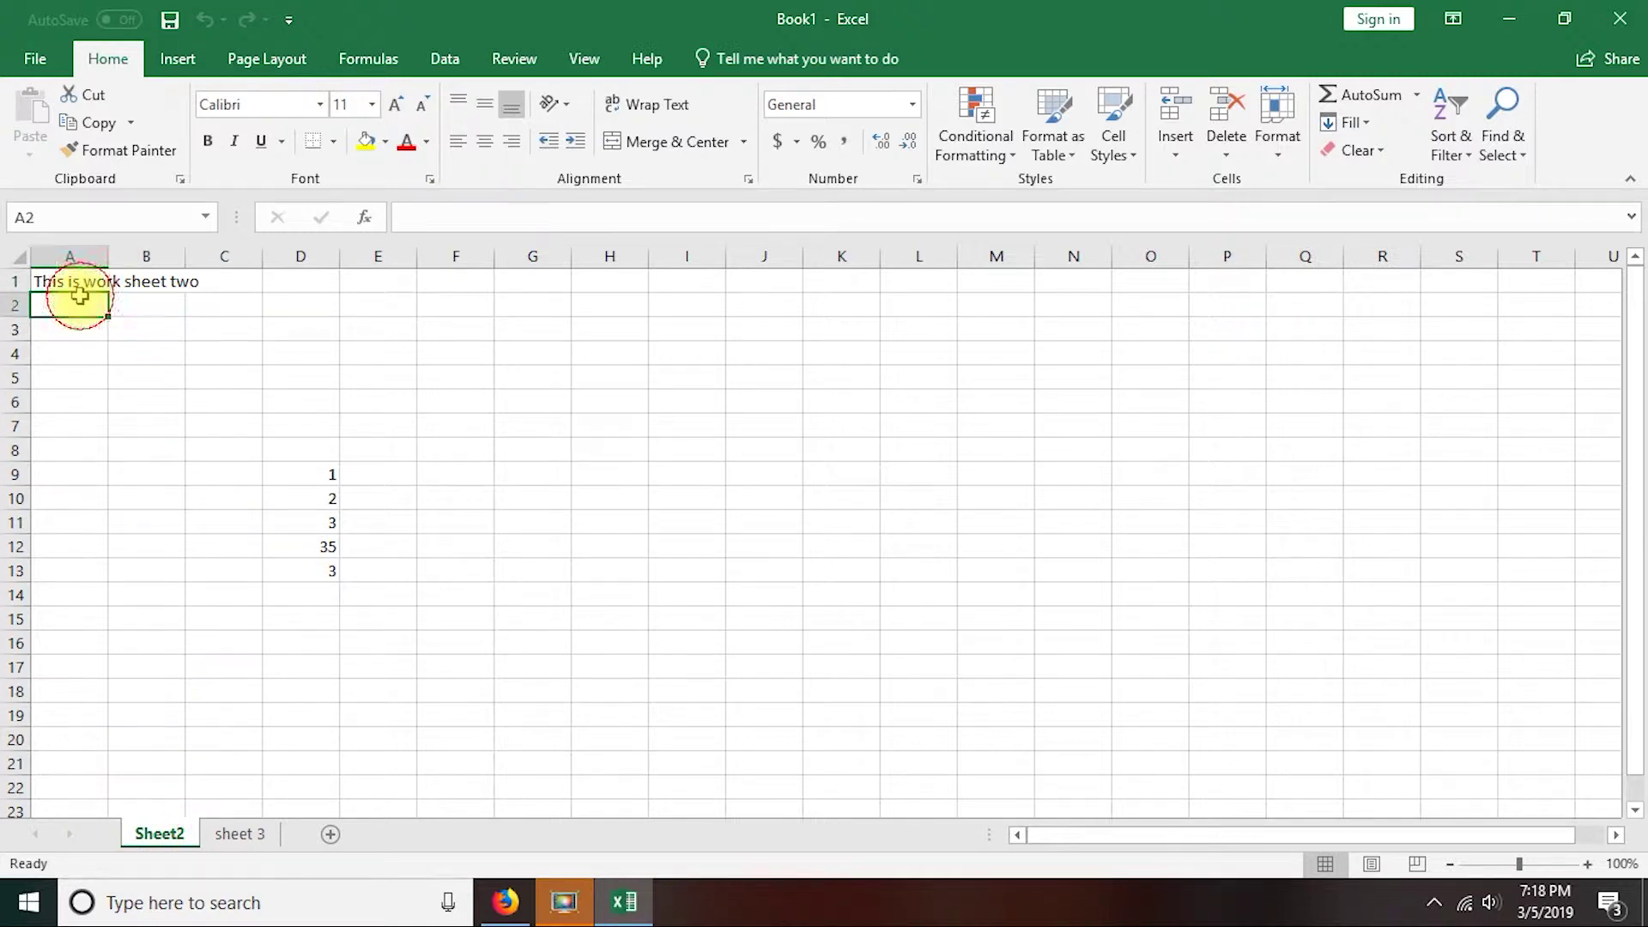
left_click(236, 834)
left_click(147, 834)
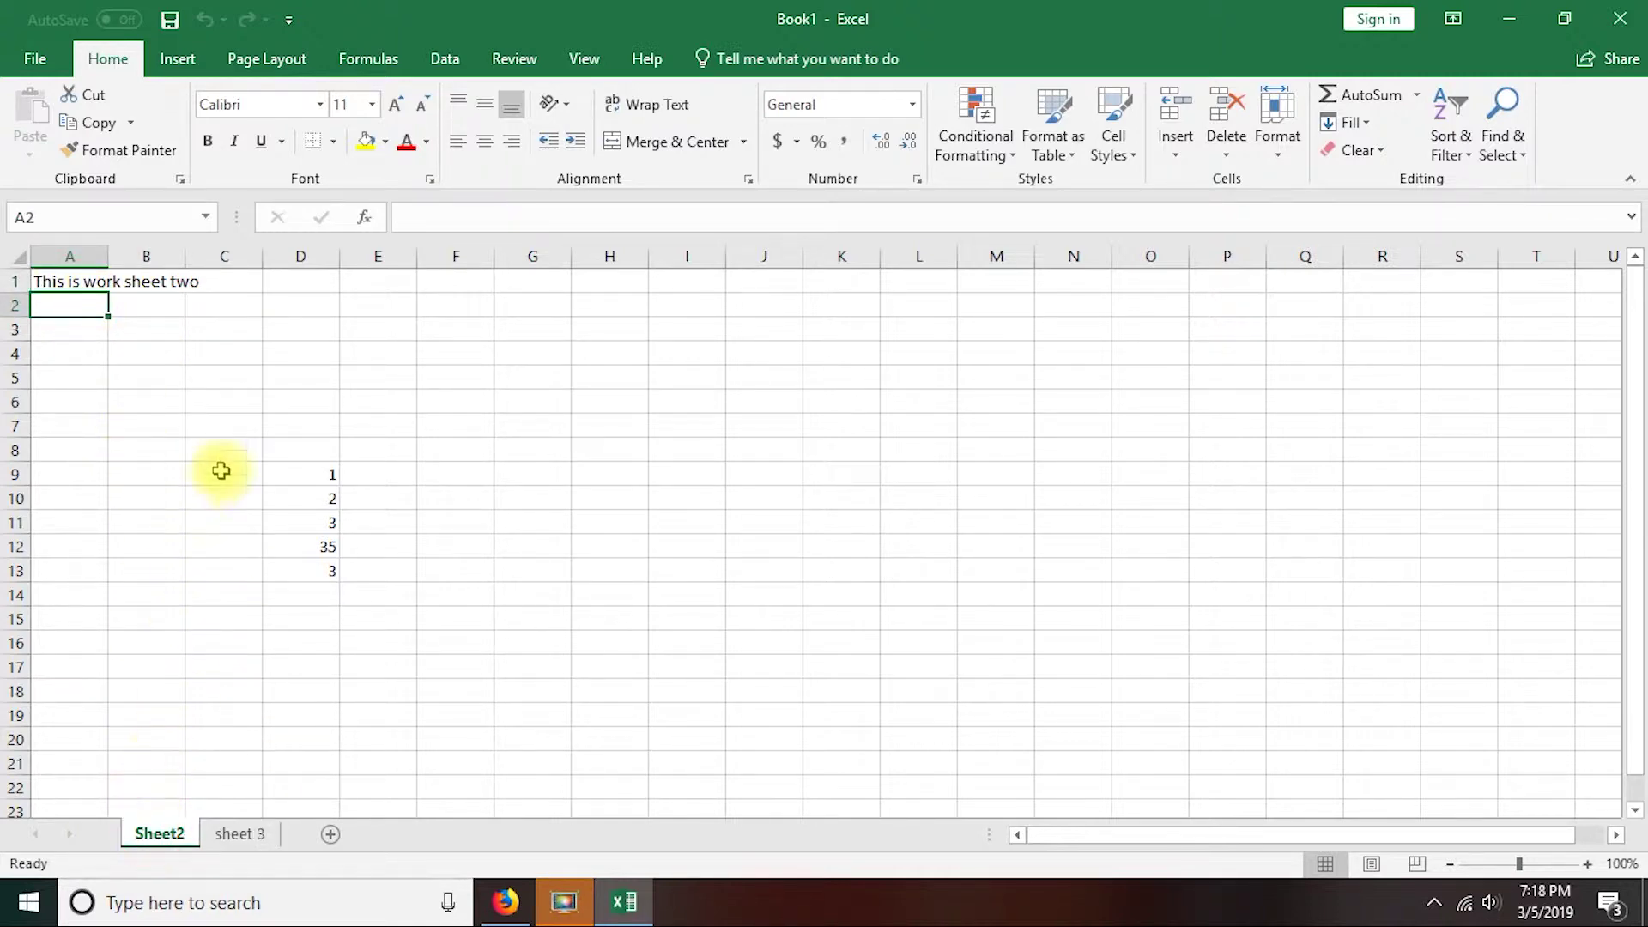
left_click(304, 548)
type("70")
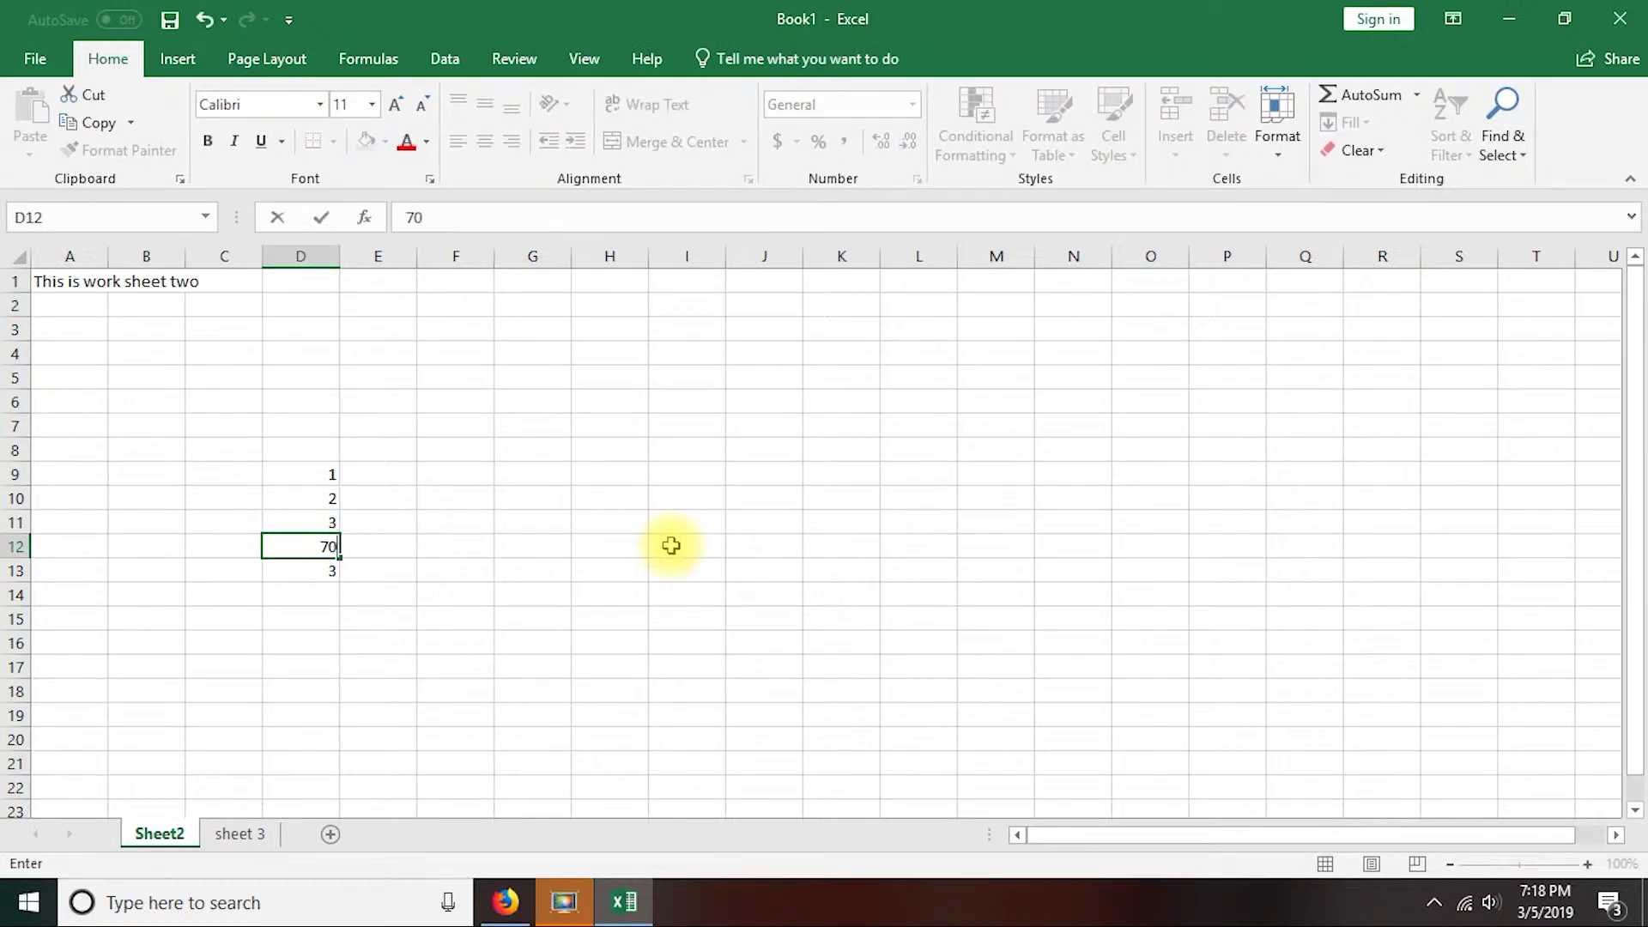
left_click(476, 594)
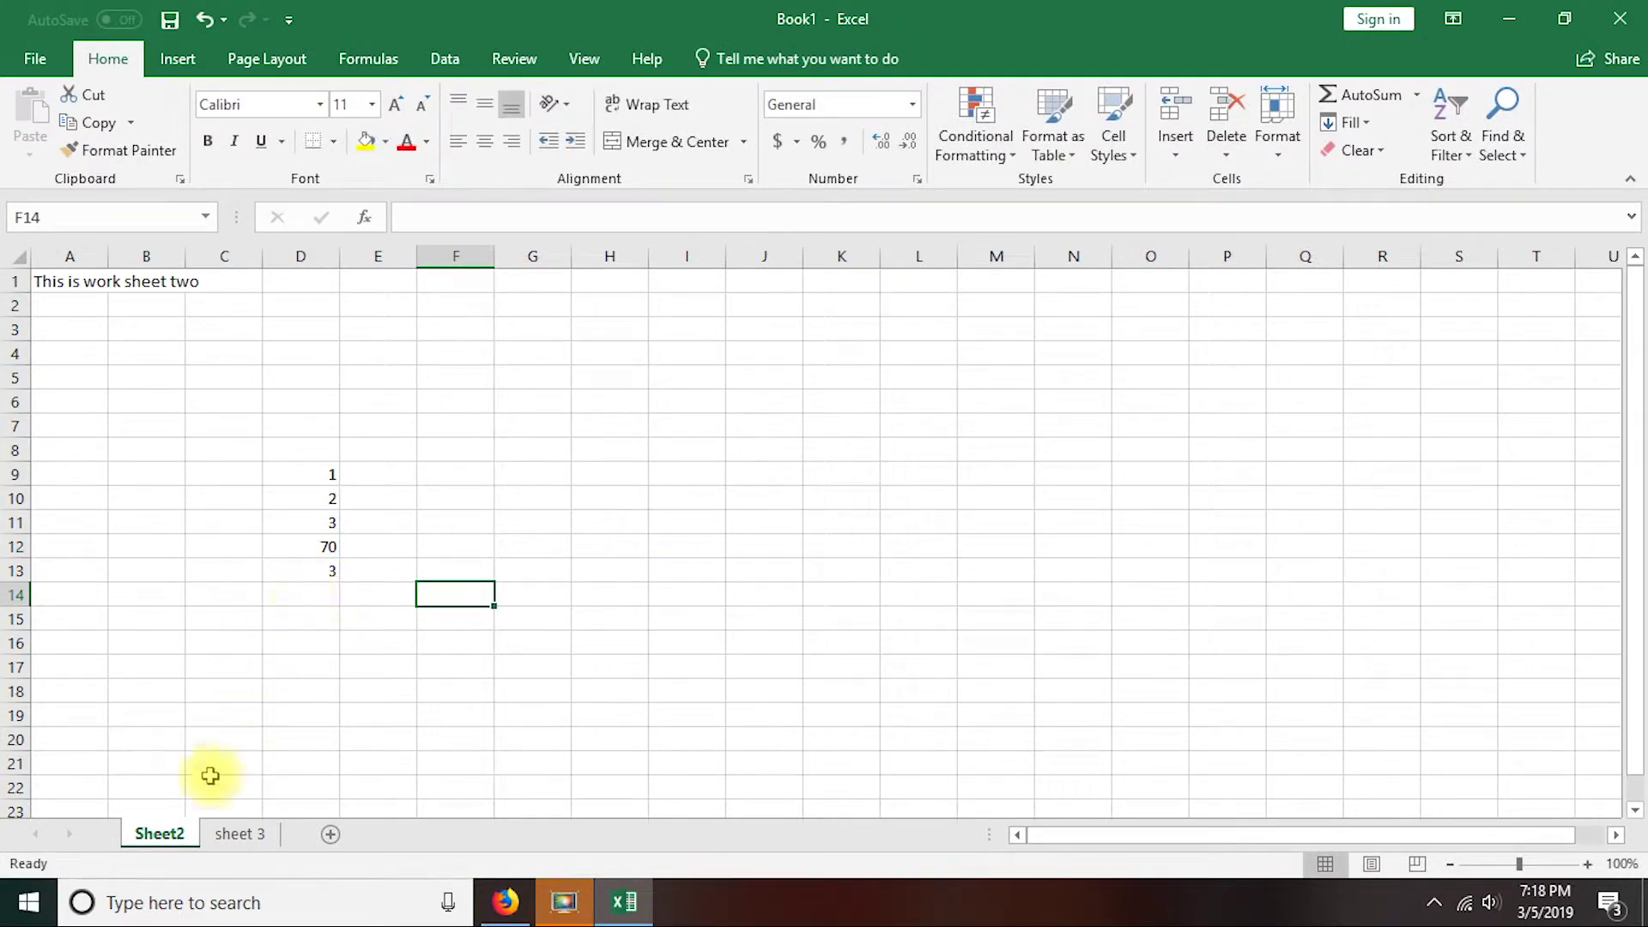
- Compare column D on sheet 3 and Sheet2, confirming sheet 3's D12 still holds 35
left_click(245, 834)
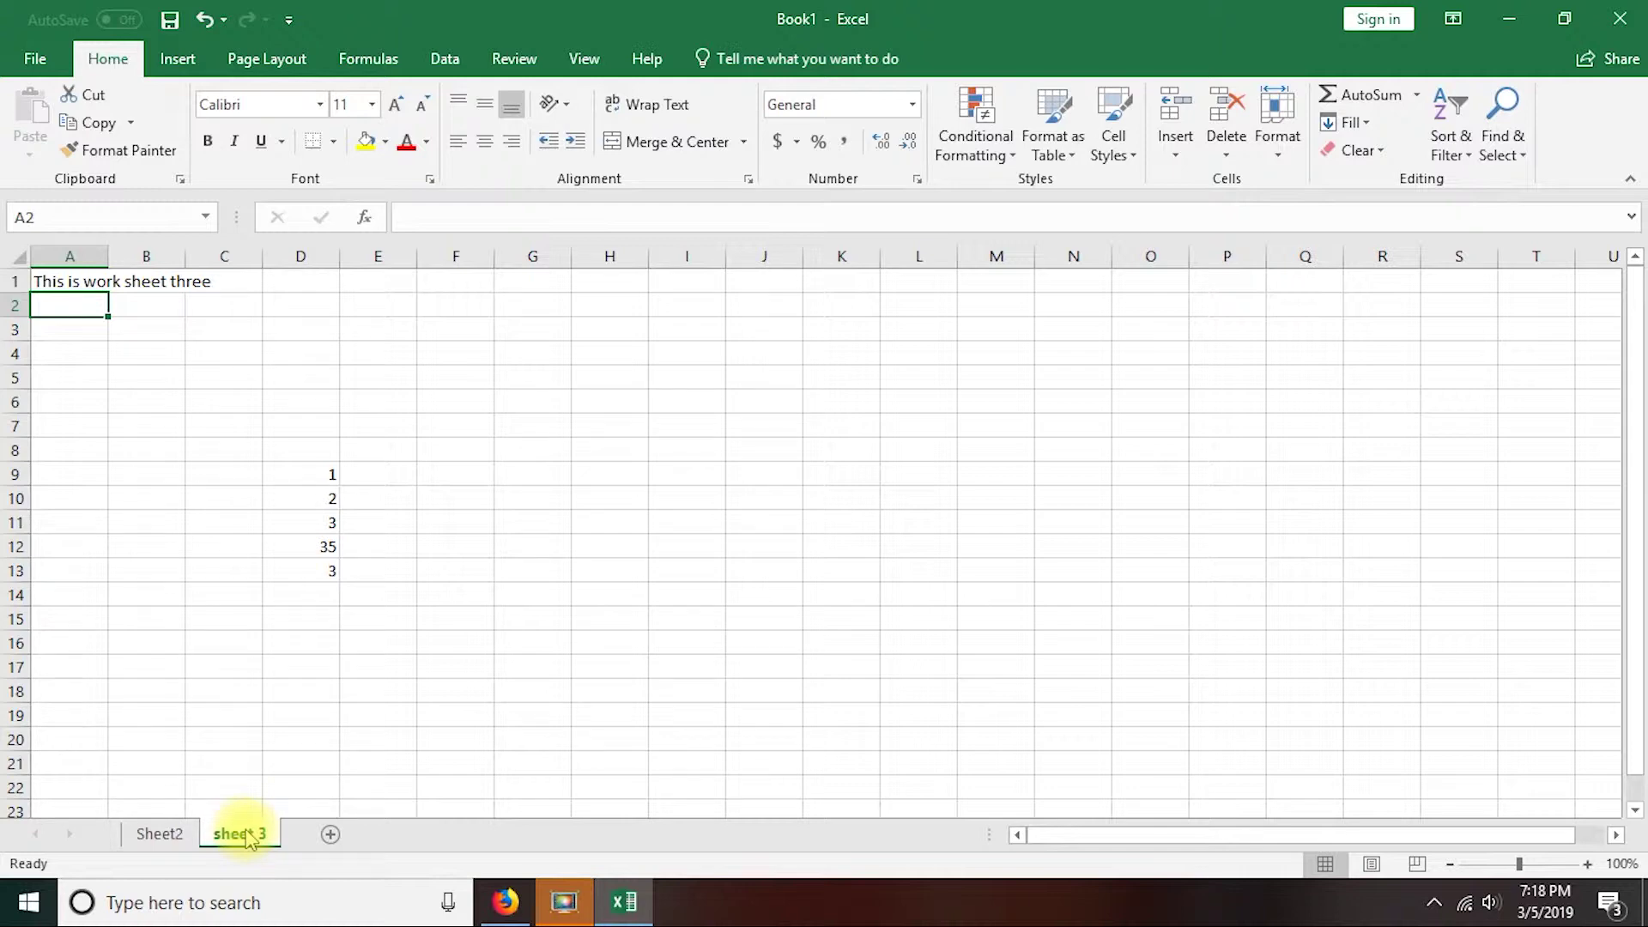
left_click(294, 547)
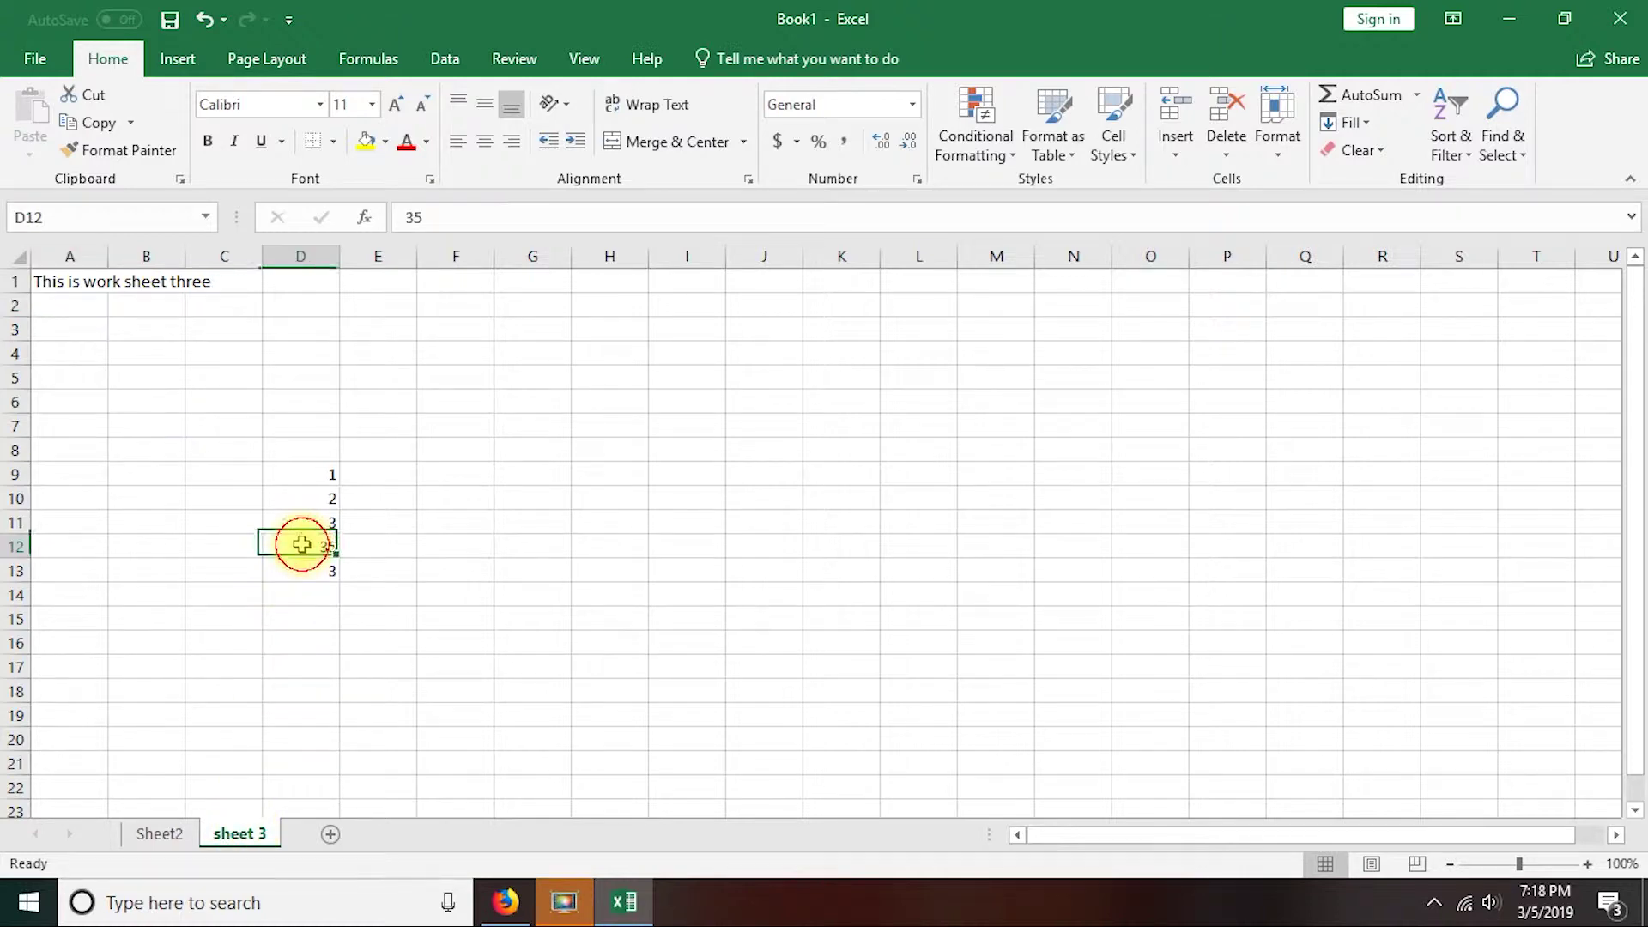
left_click_drag(310, 402, 314, 620)
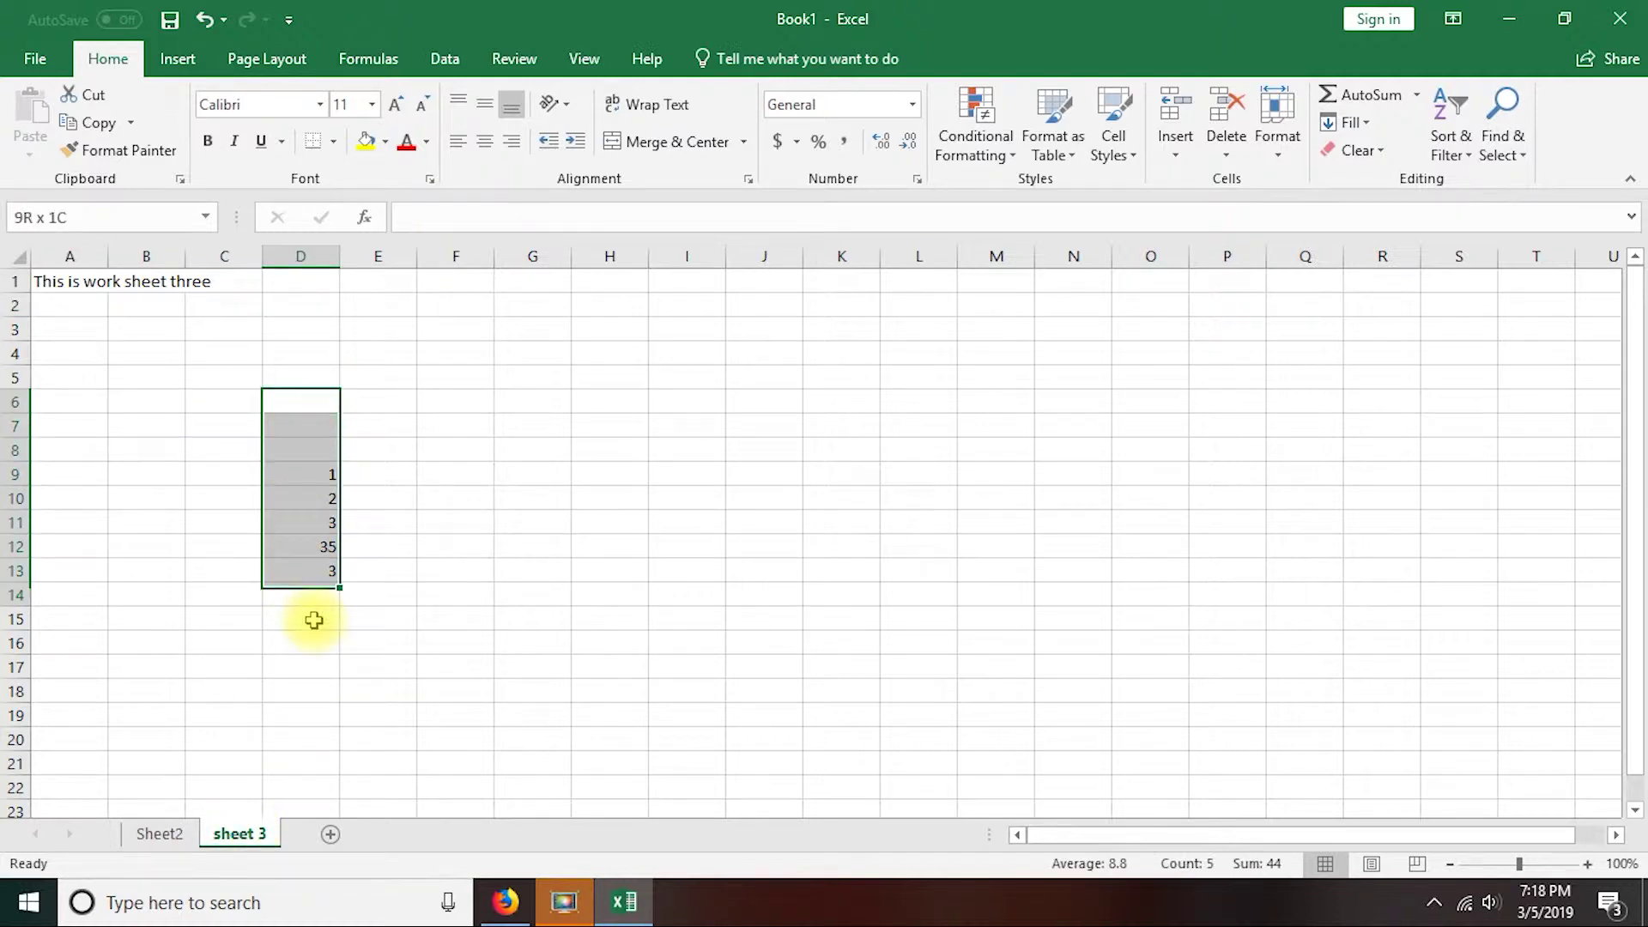
left_click(159, 833)
left_click_drag(322, 471, 316, 601)
left_click(323, 474)
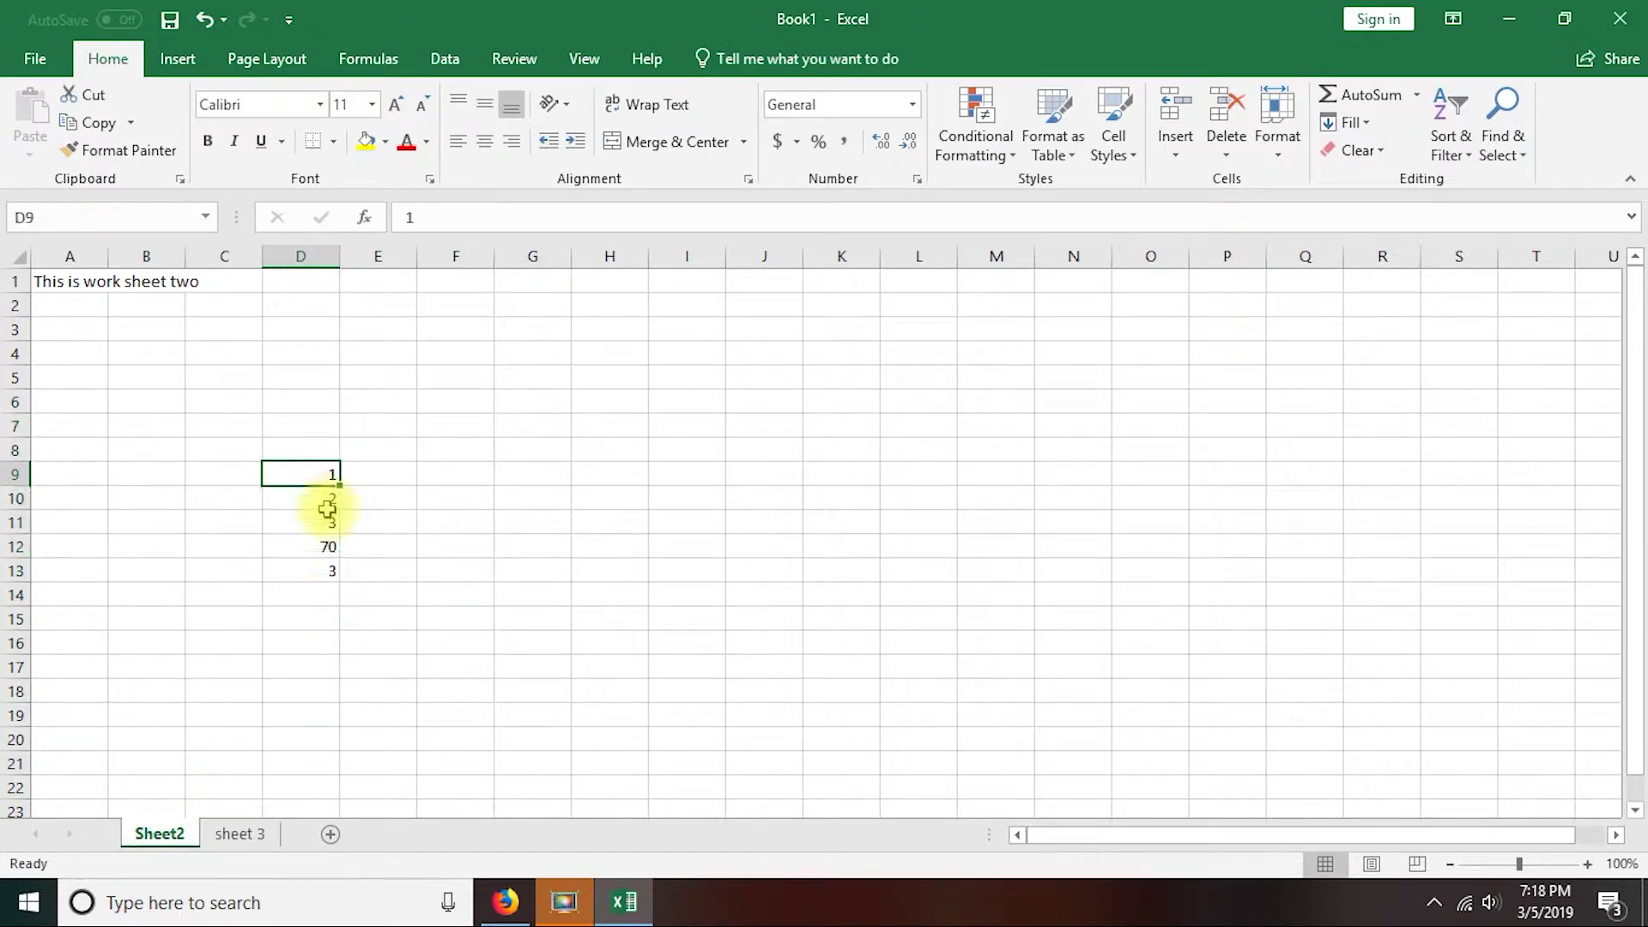
key("ctrl+v")
left_click(225, 836)
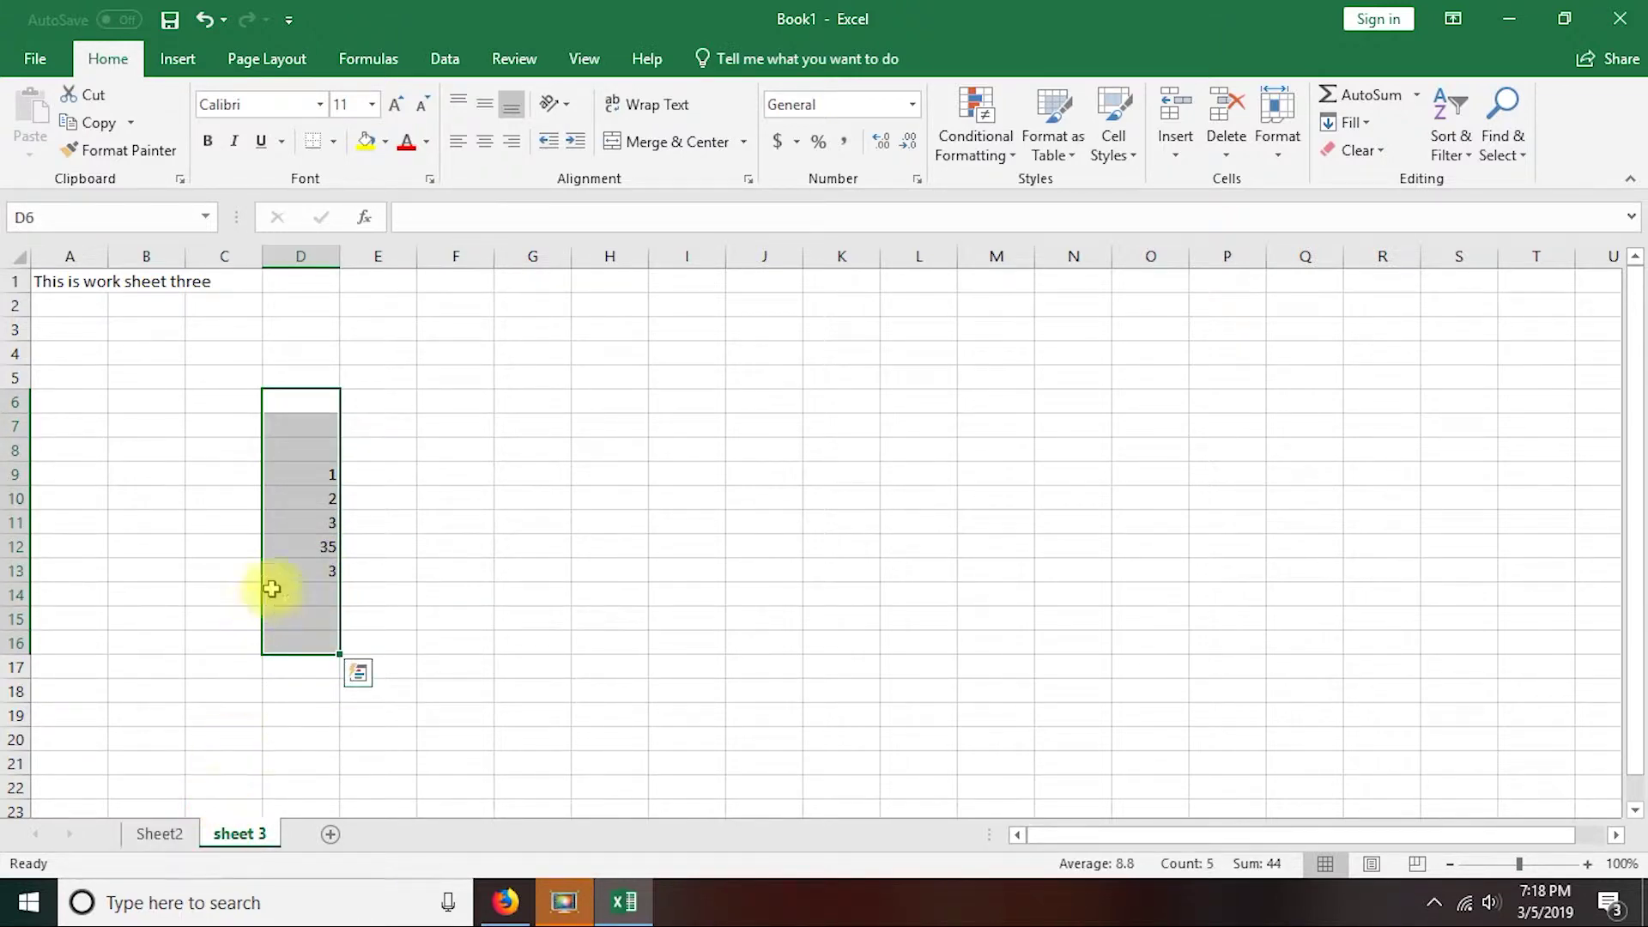
left_click(305, 519)
left_click(307, 549)
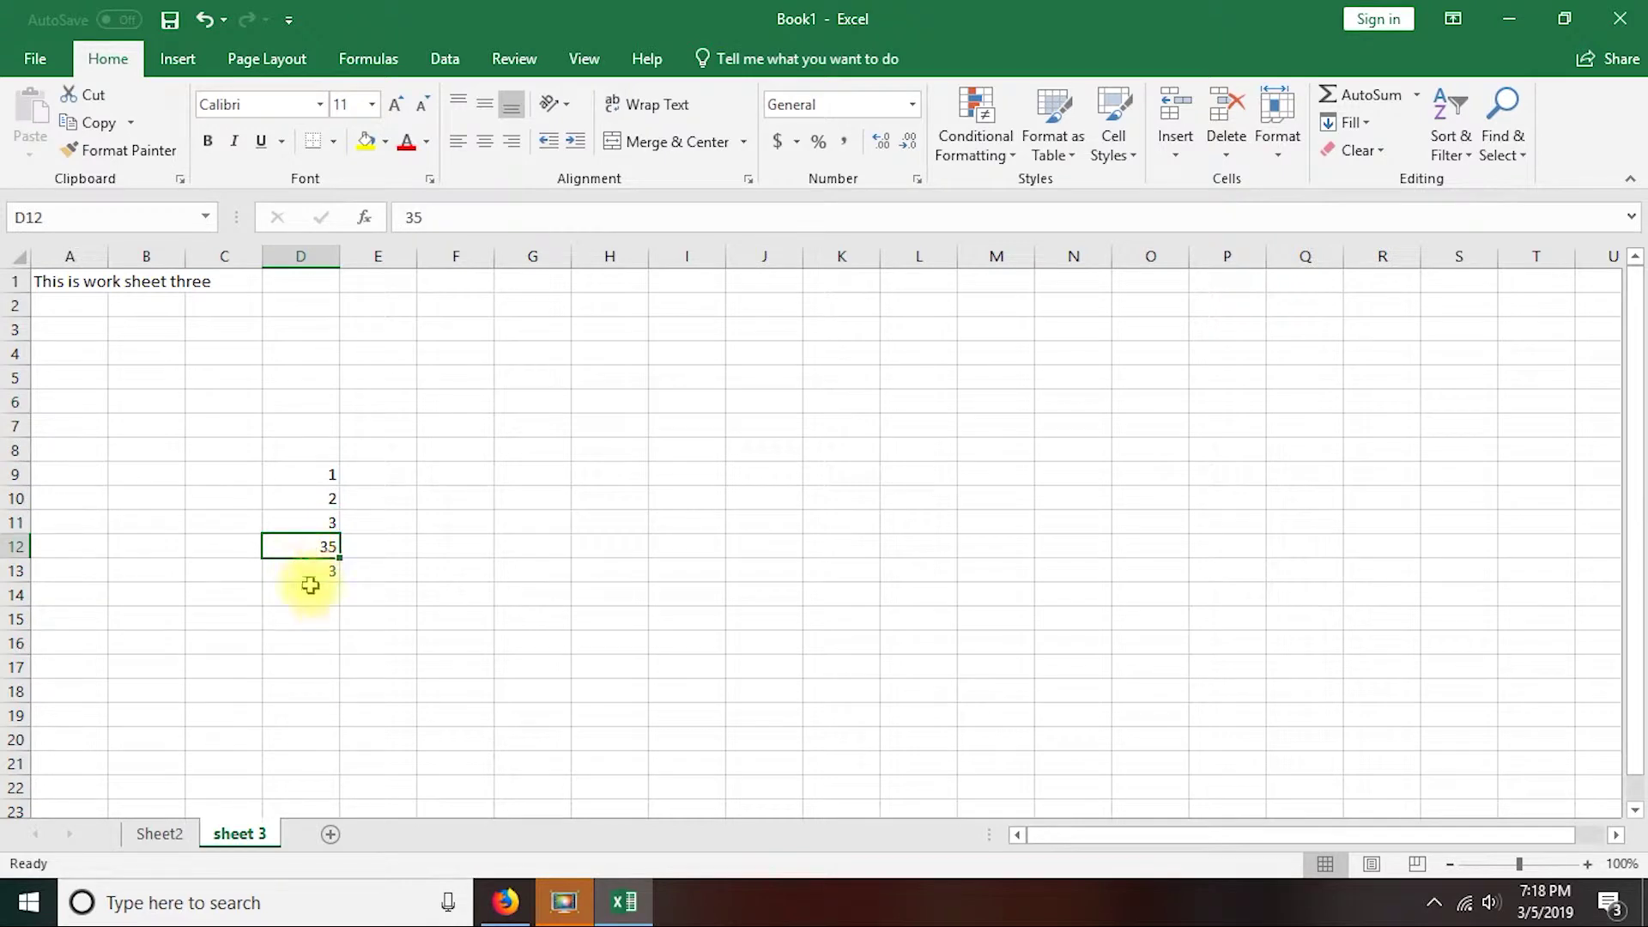
- Hide sheet 3, then review Sheet2's numbers in D9:D13
right_click(240, 837)
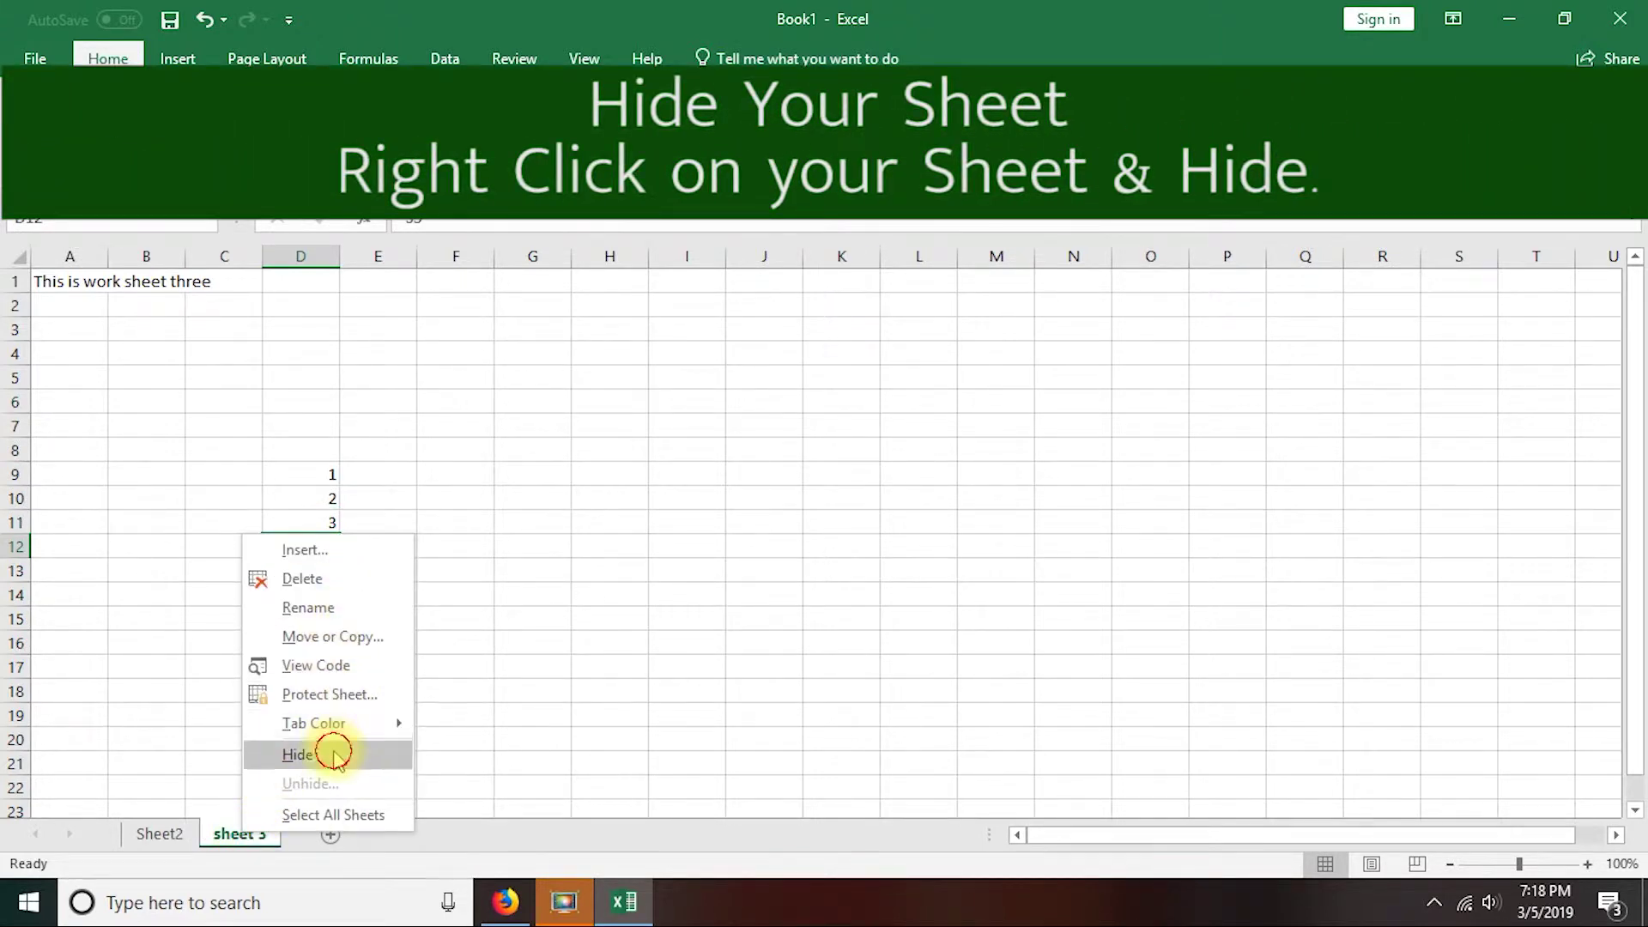
left_click(331, 755)
left_click(406, 472)
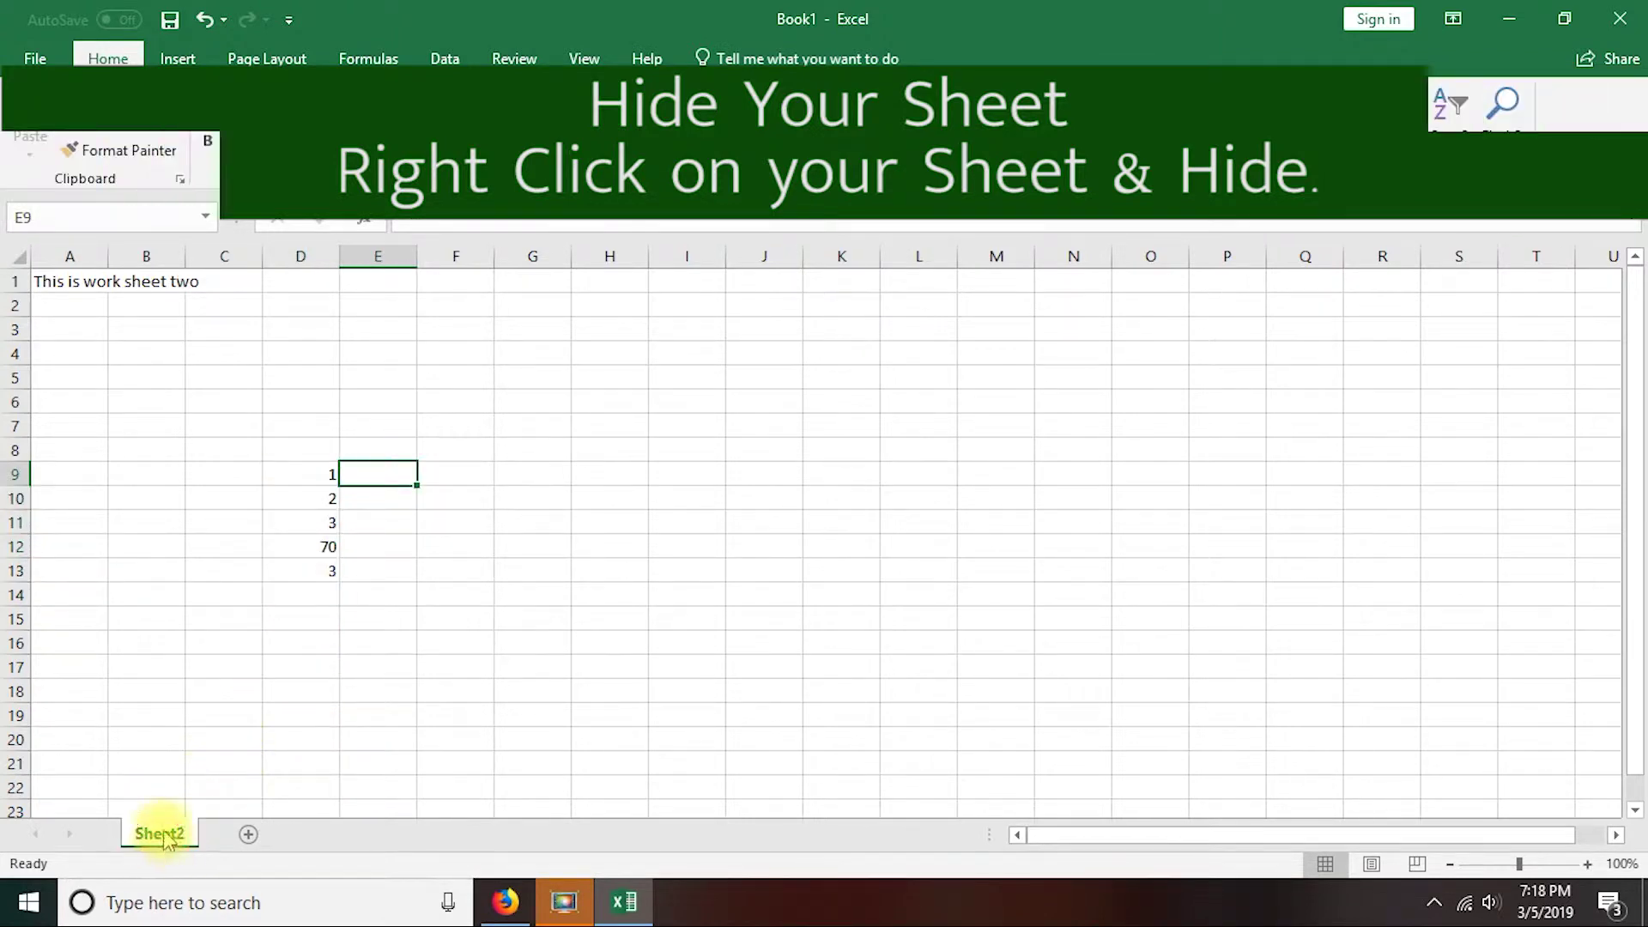
left_click(288, 474)
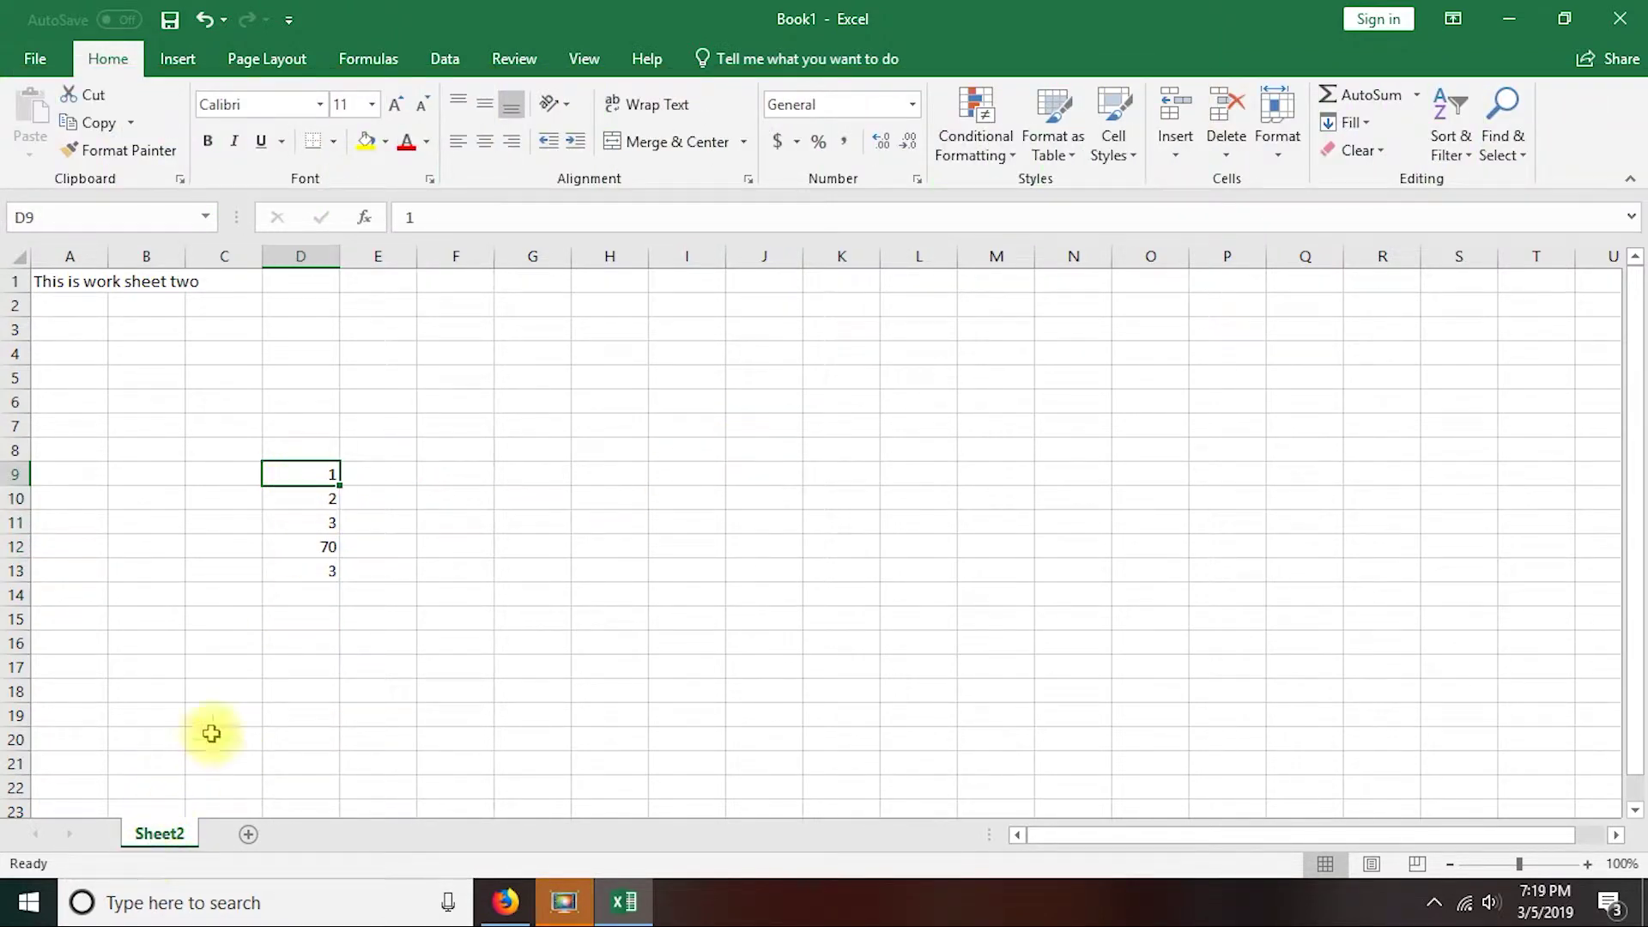
left_click_drag(300, 474, 322, 567)
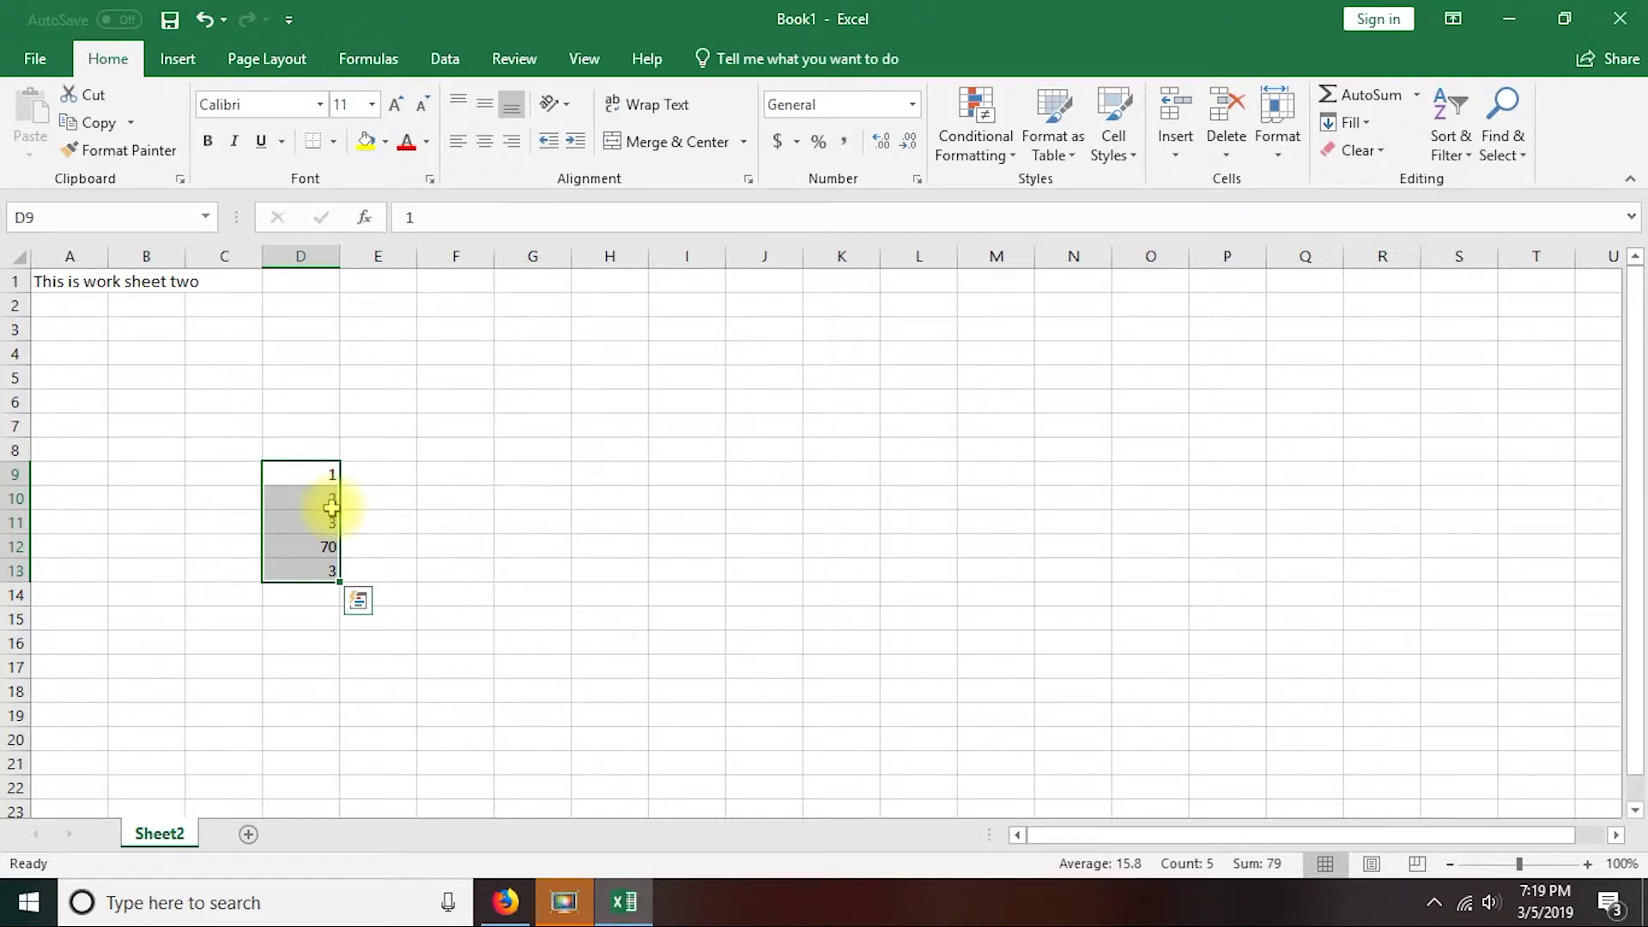
left_click(388, 646)
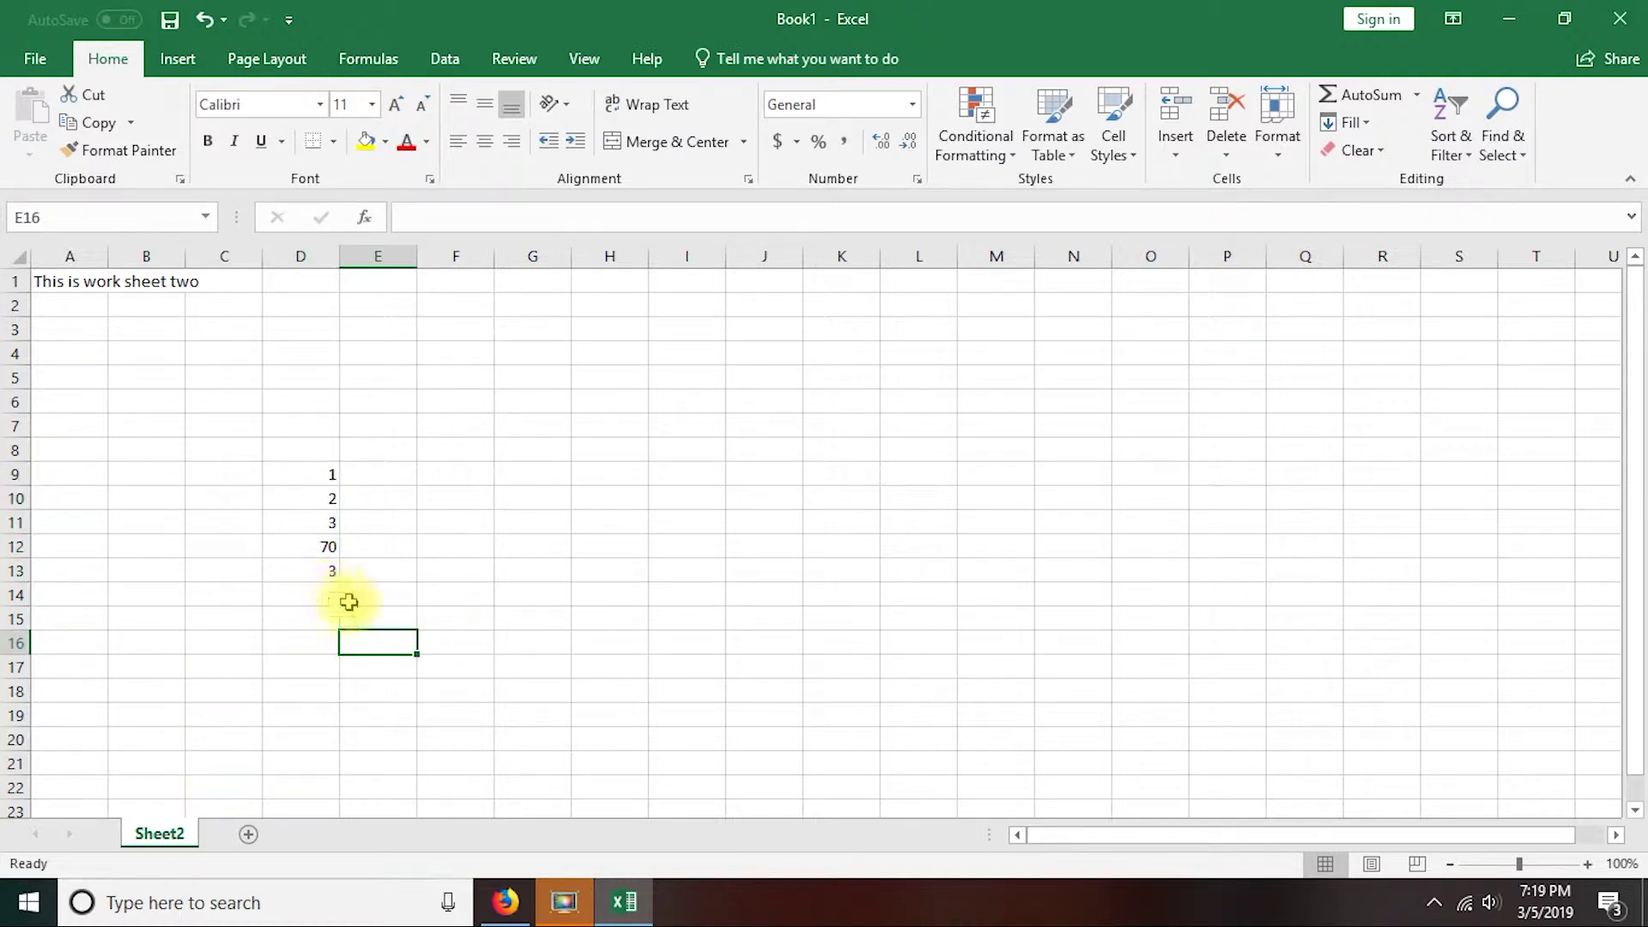
- Unhide sheet 3 and check that its D12 still holds 35
right_click(162, 837)
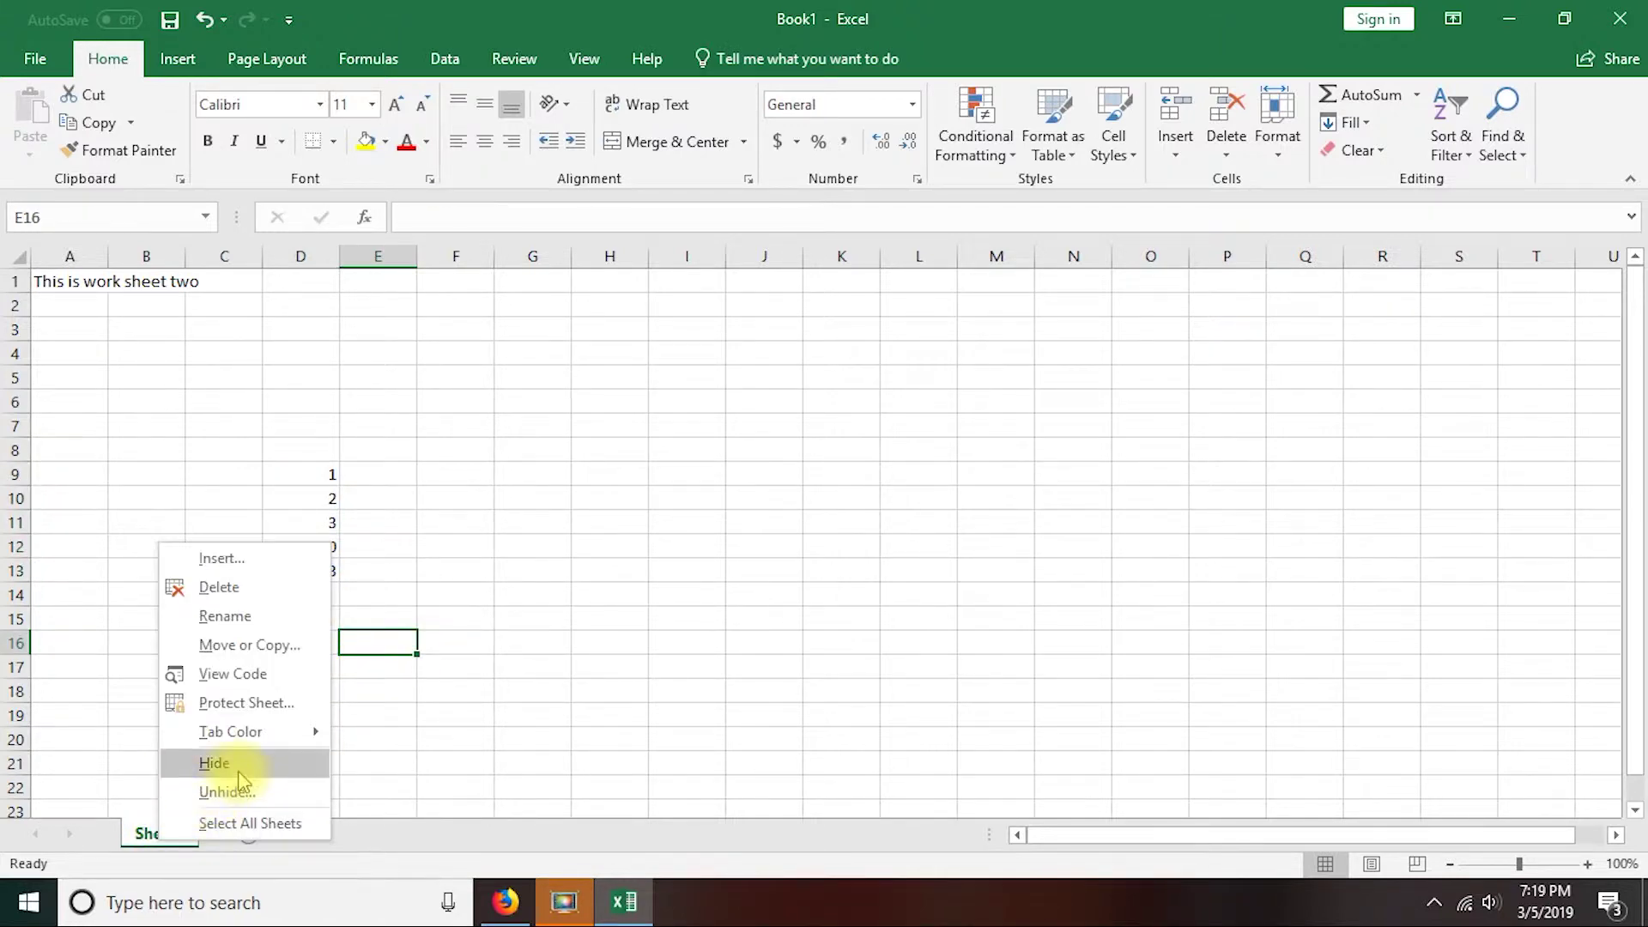
left_click(227, 791)
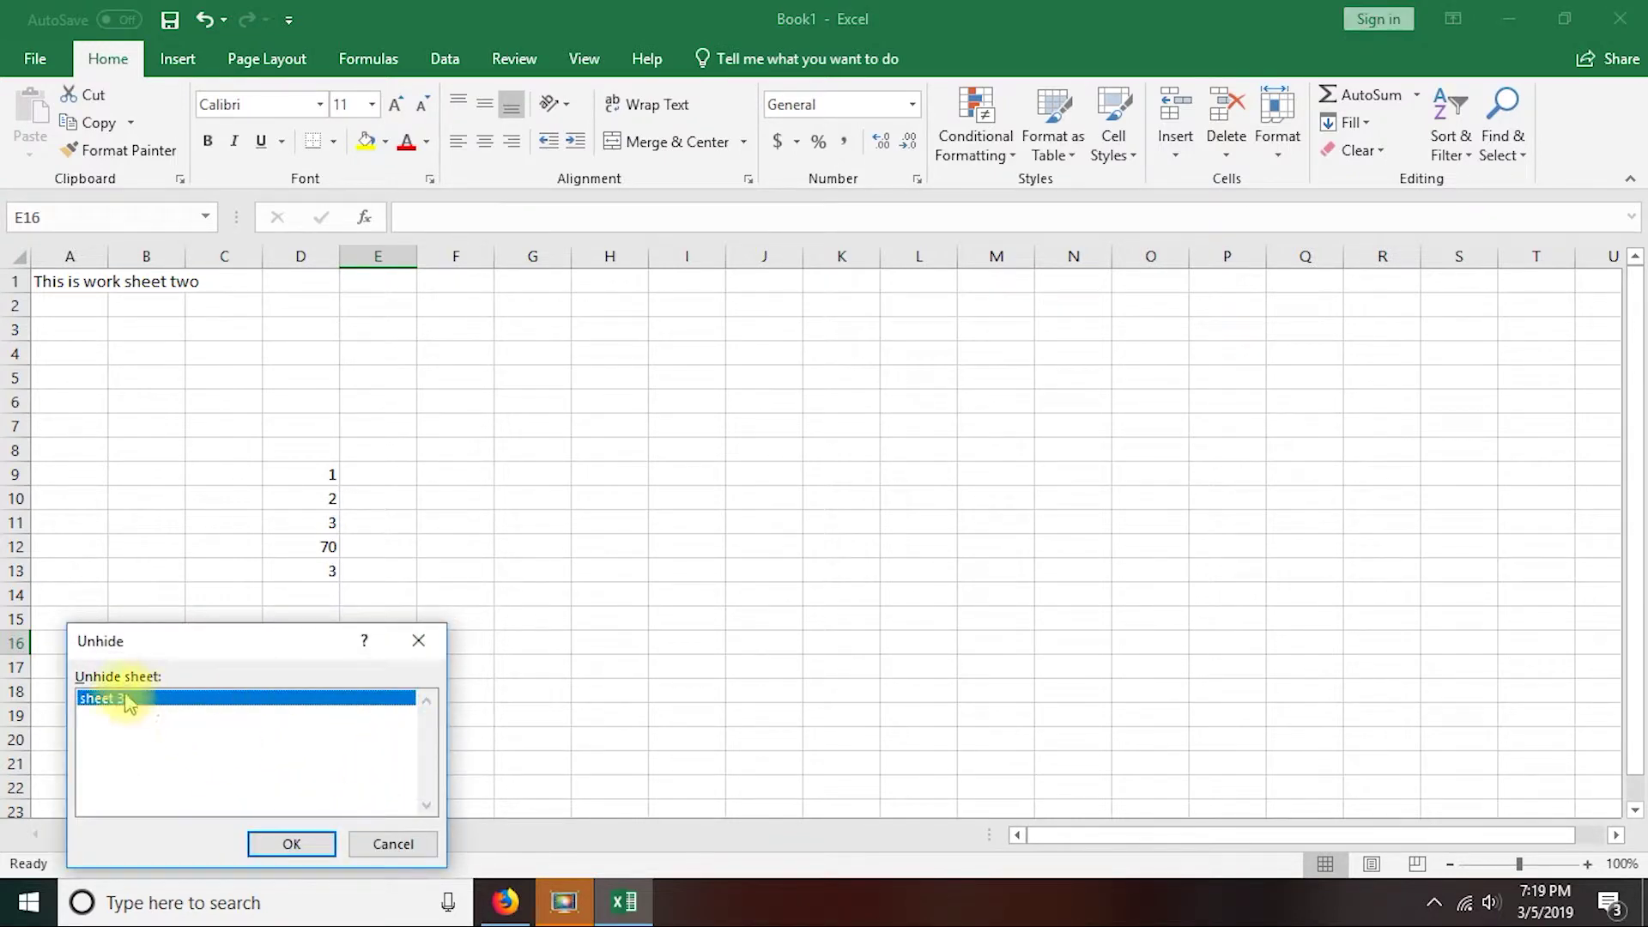
left_click(268, 845)
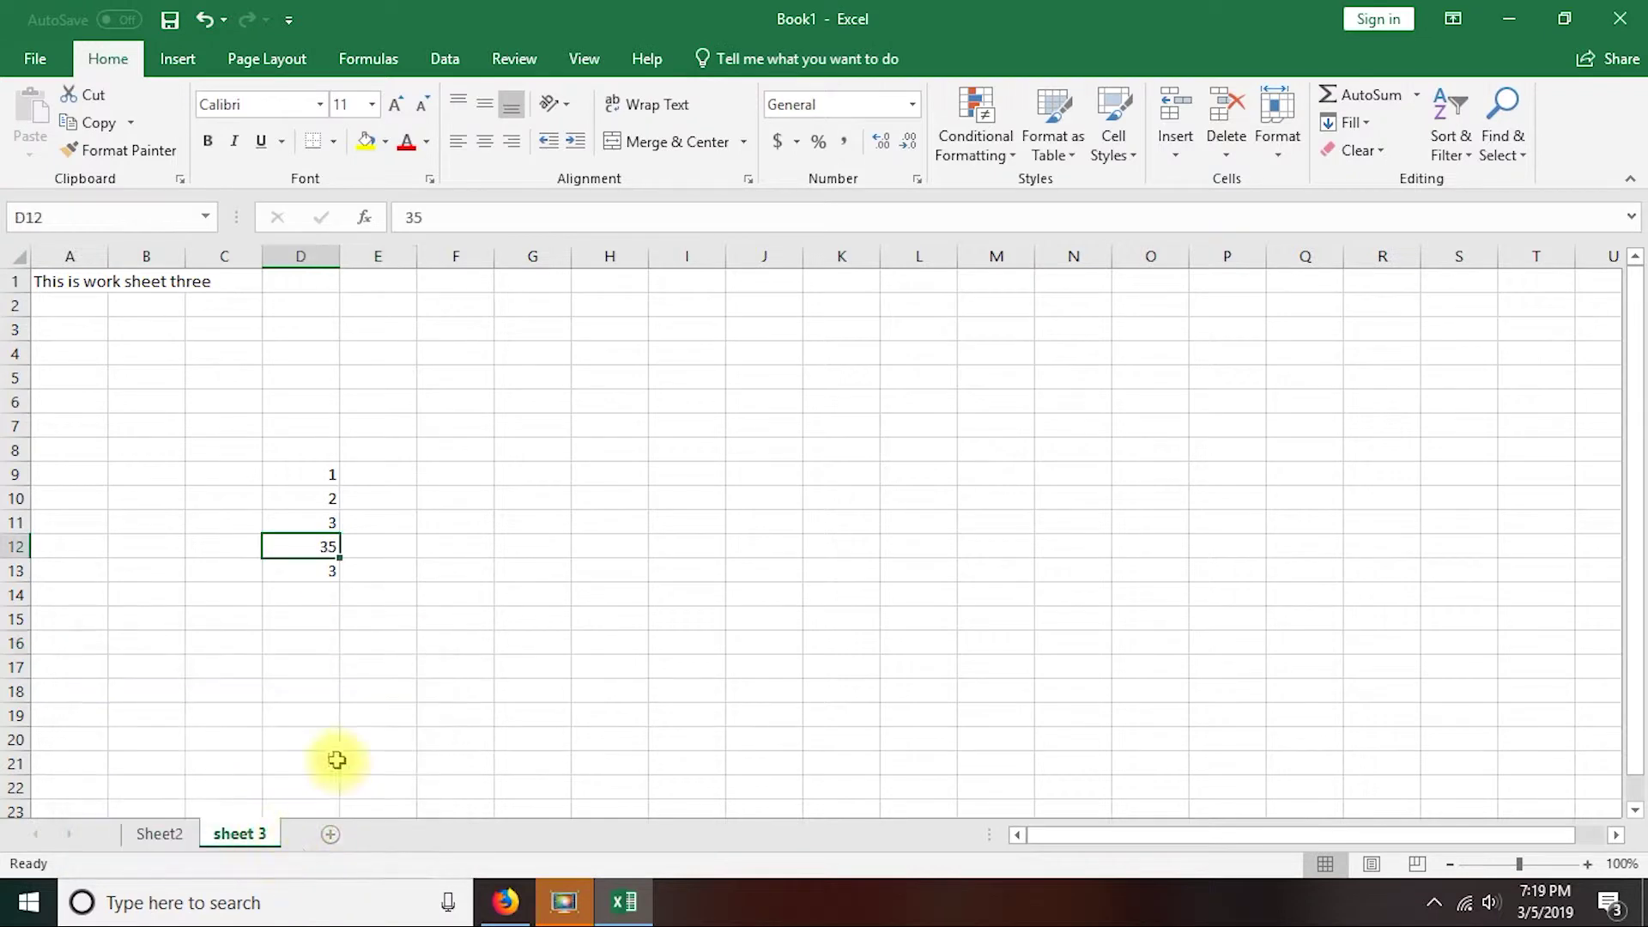
left_click(159, 833)
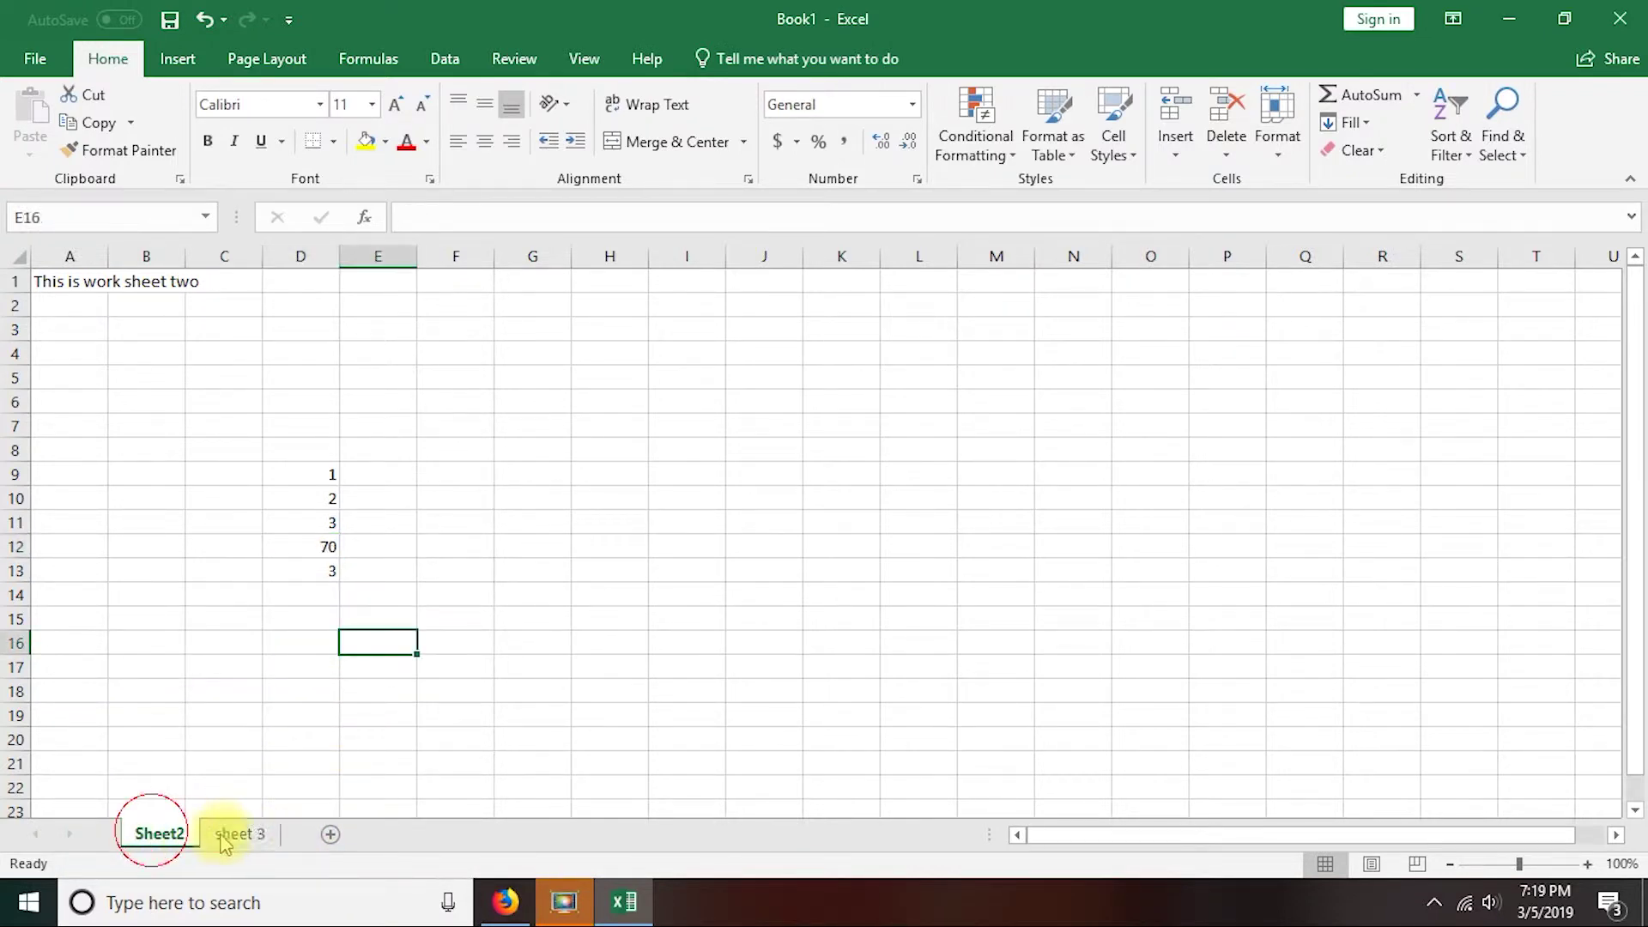
left_click(227, 834)
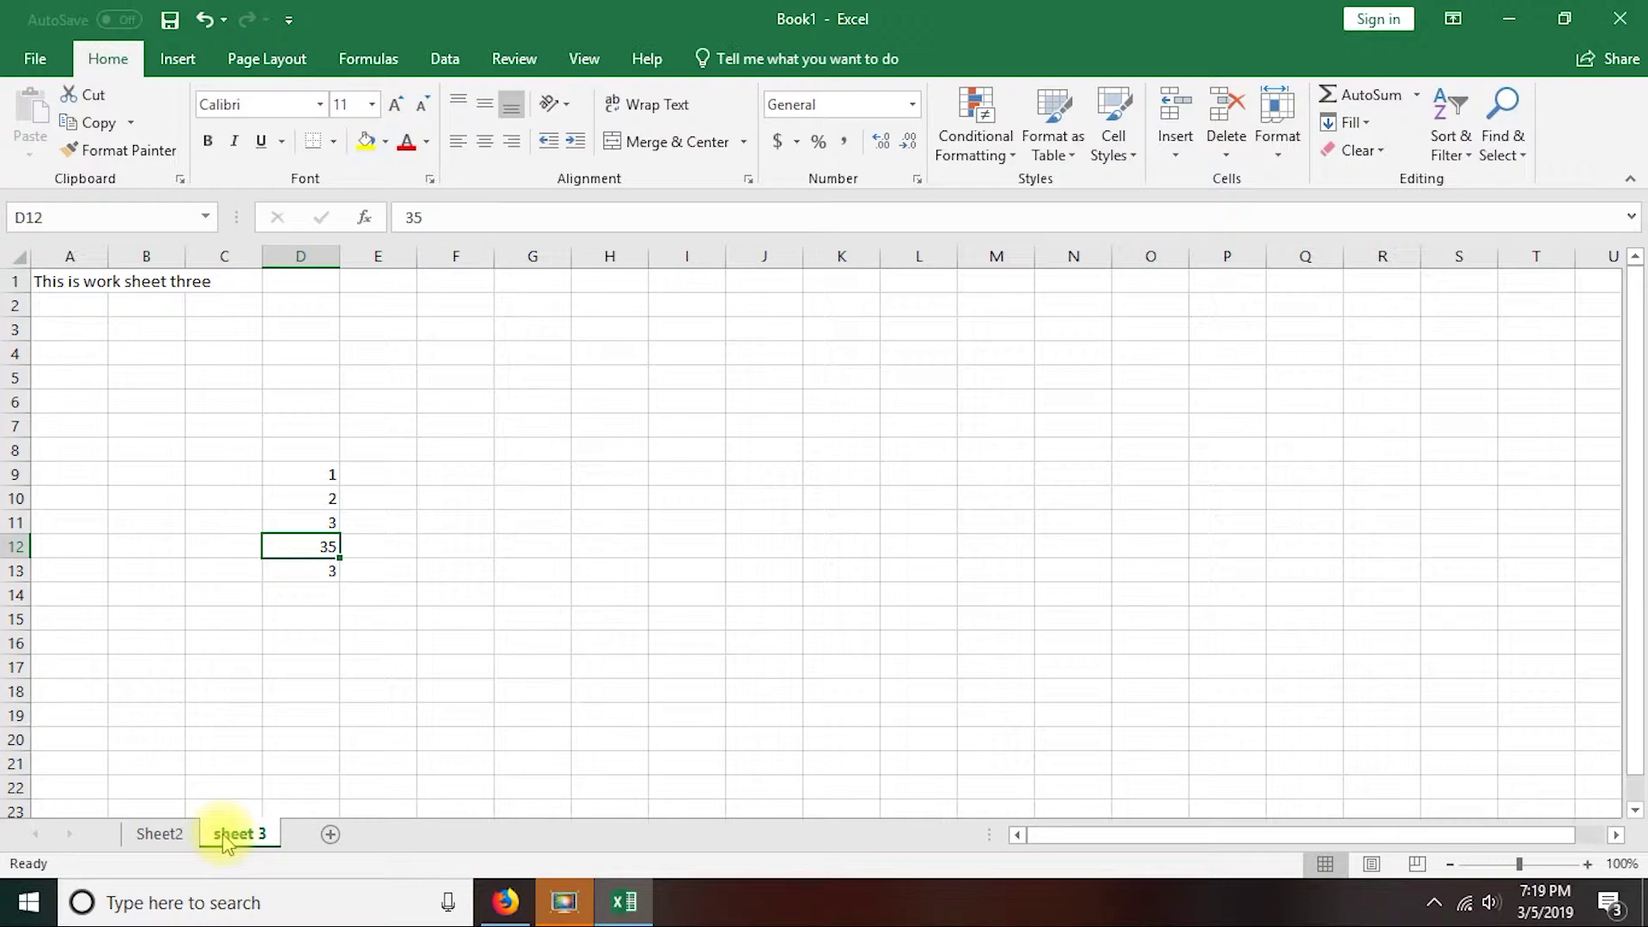
left_click(176, 498)
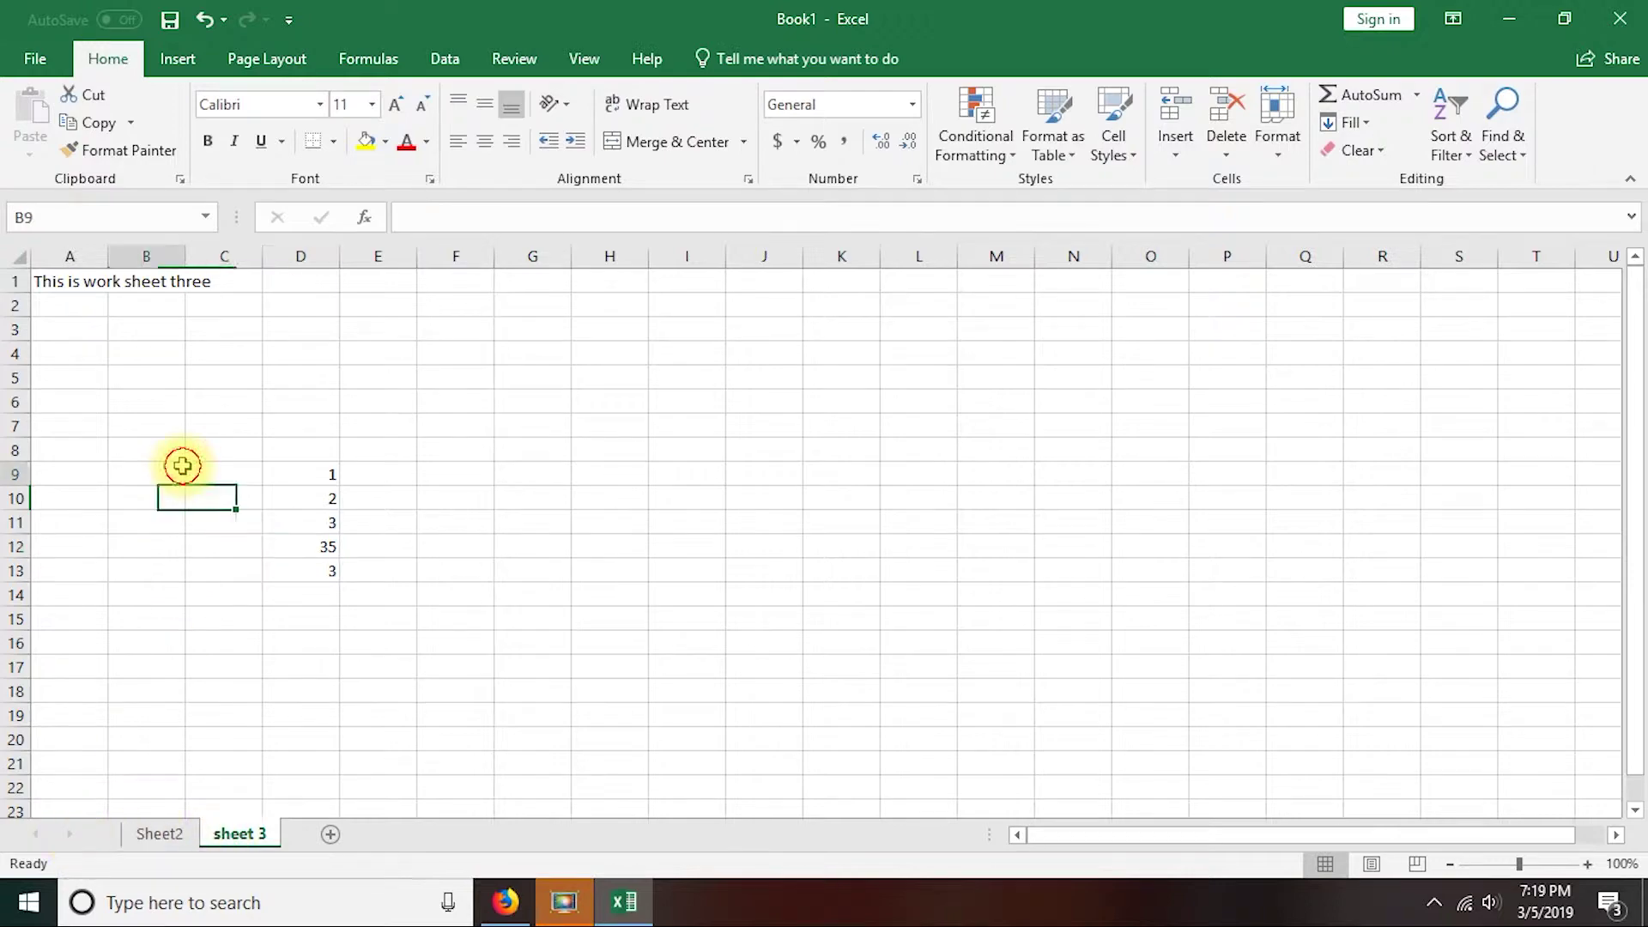
left_click(183, 474)
mouse_move(883, 12)
left_mouse_down()
mouse_move(895, 163)
mouse_move(836, 4)
left_mouse_up()
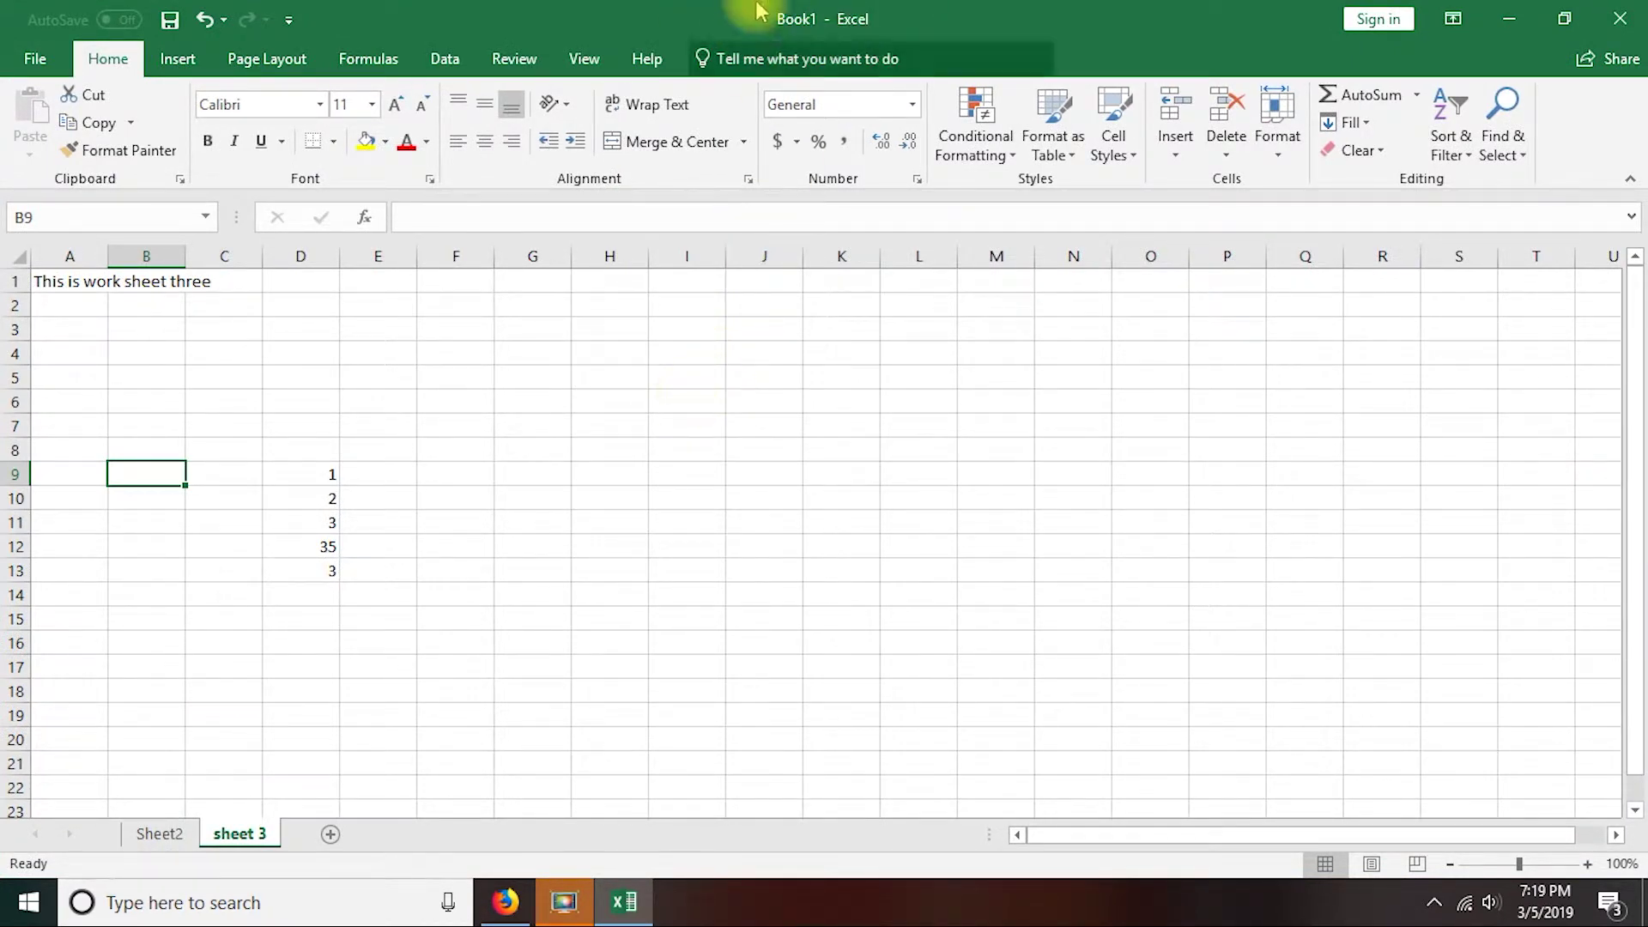
left_click(327, 550)
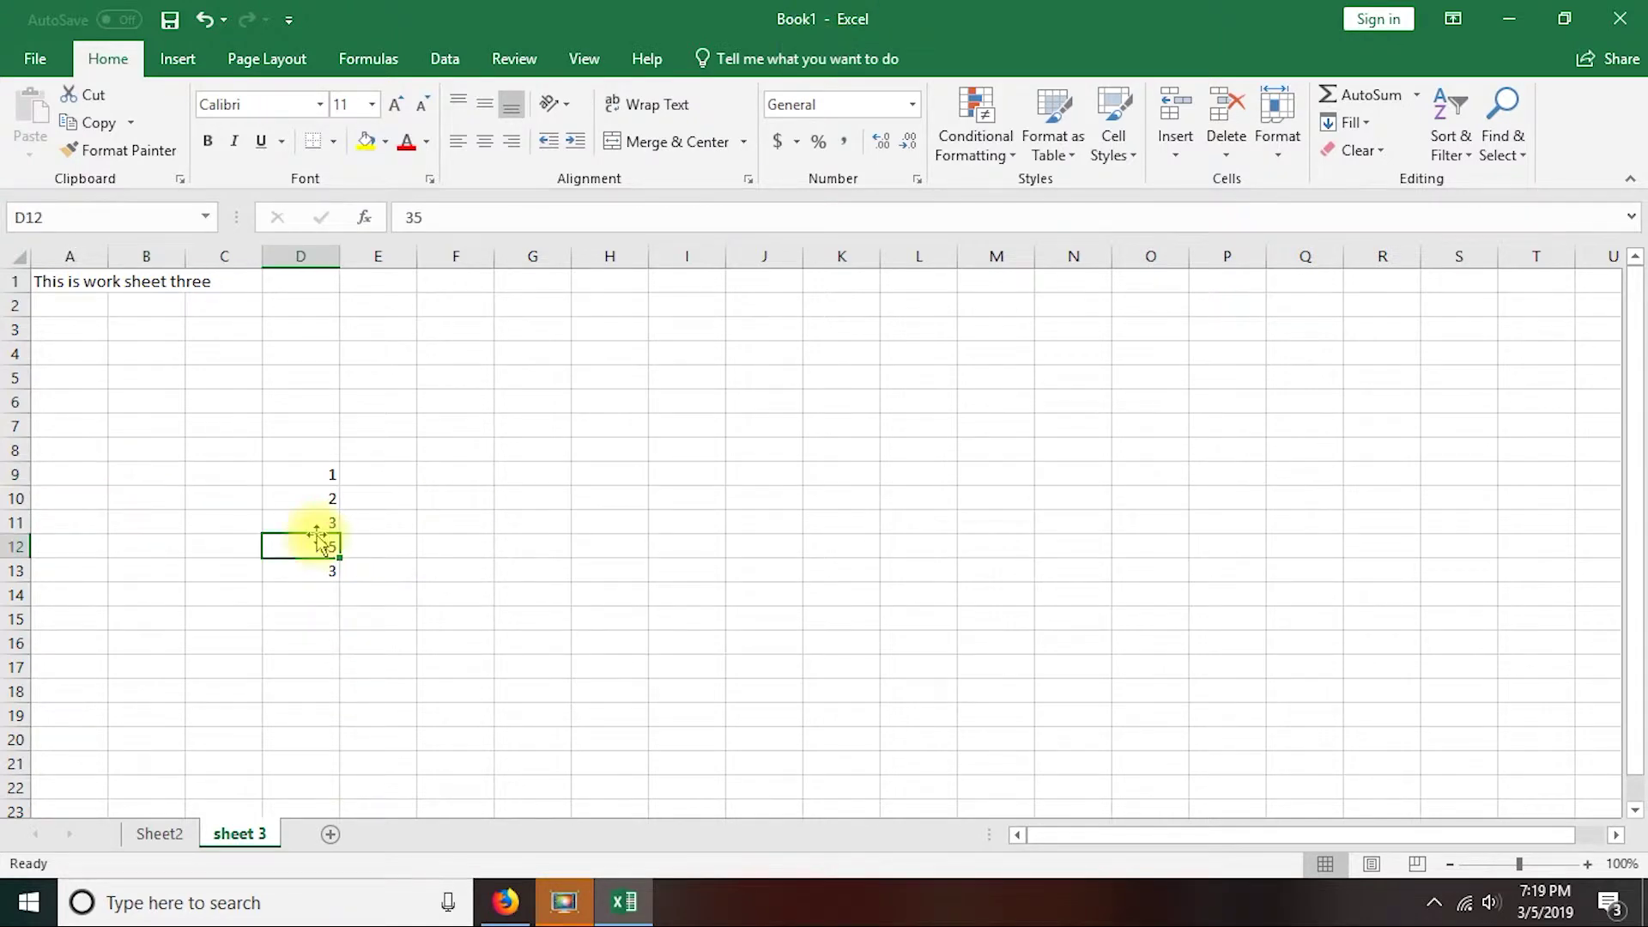
- Go to Save As in the backstage view, try This PC, and dismiss the save dialog
left_click(33, 59)
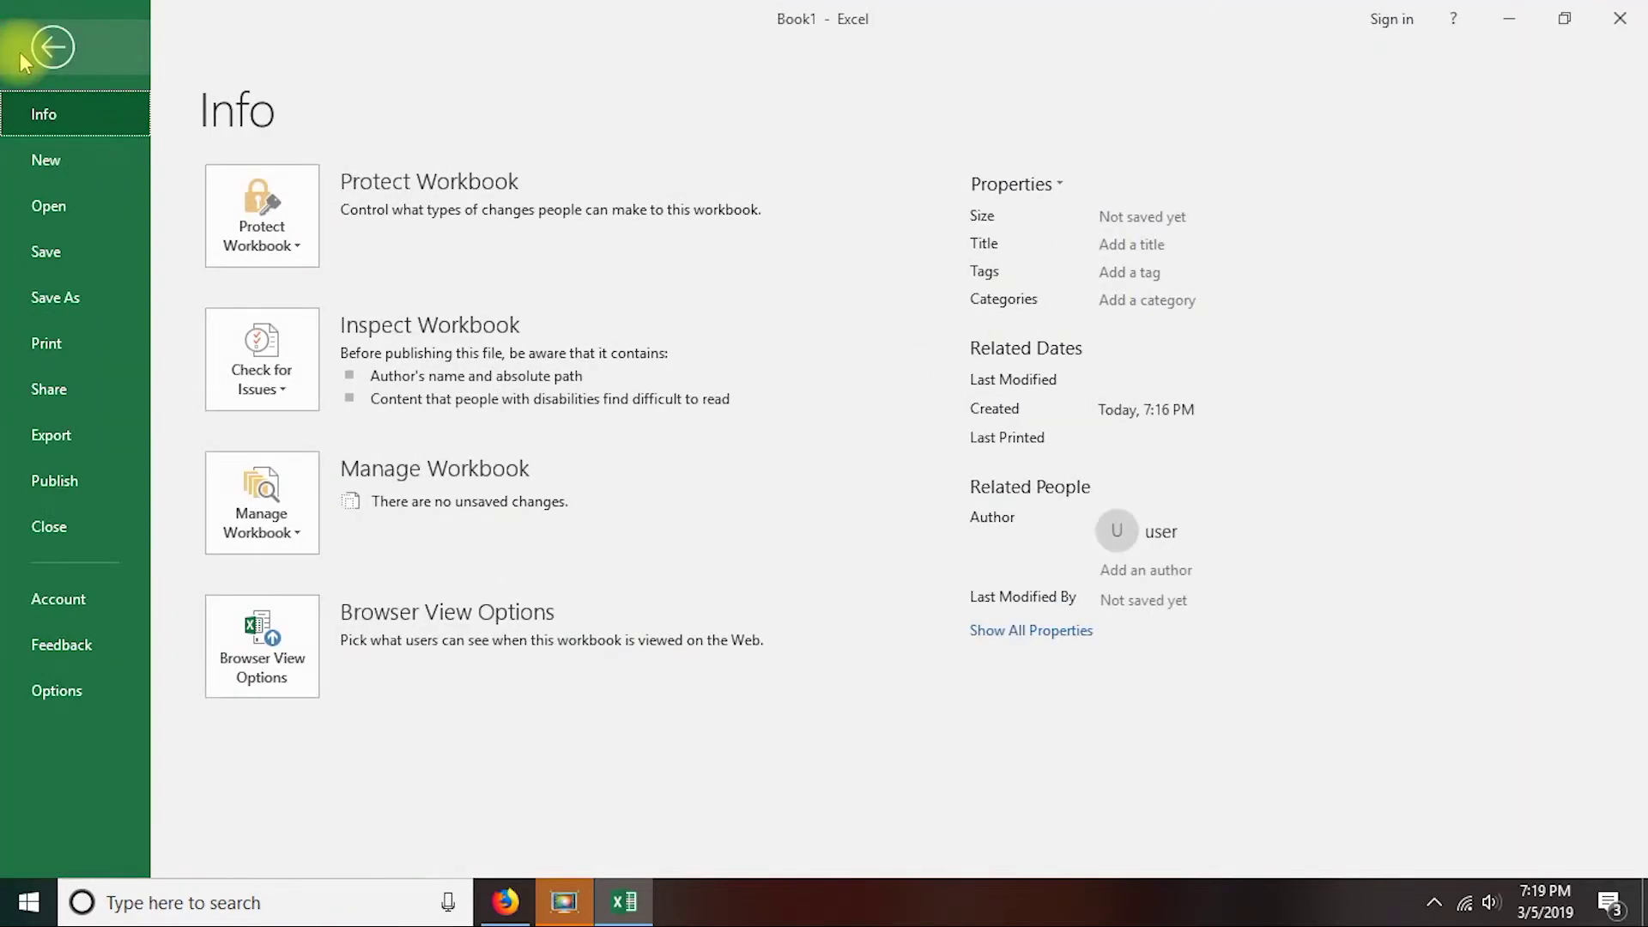
left_click(60, 256)
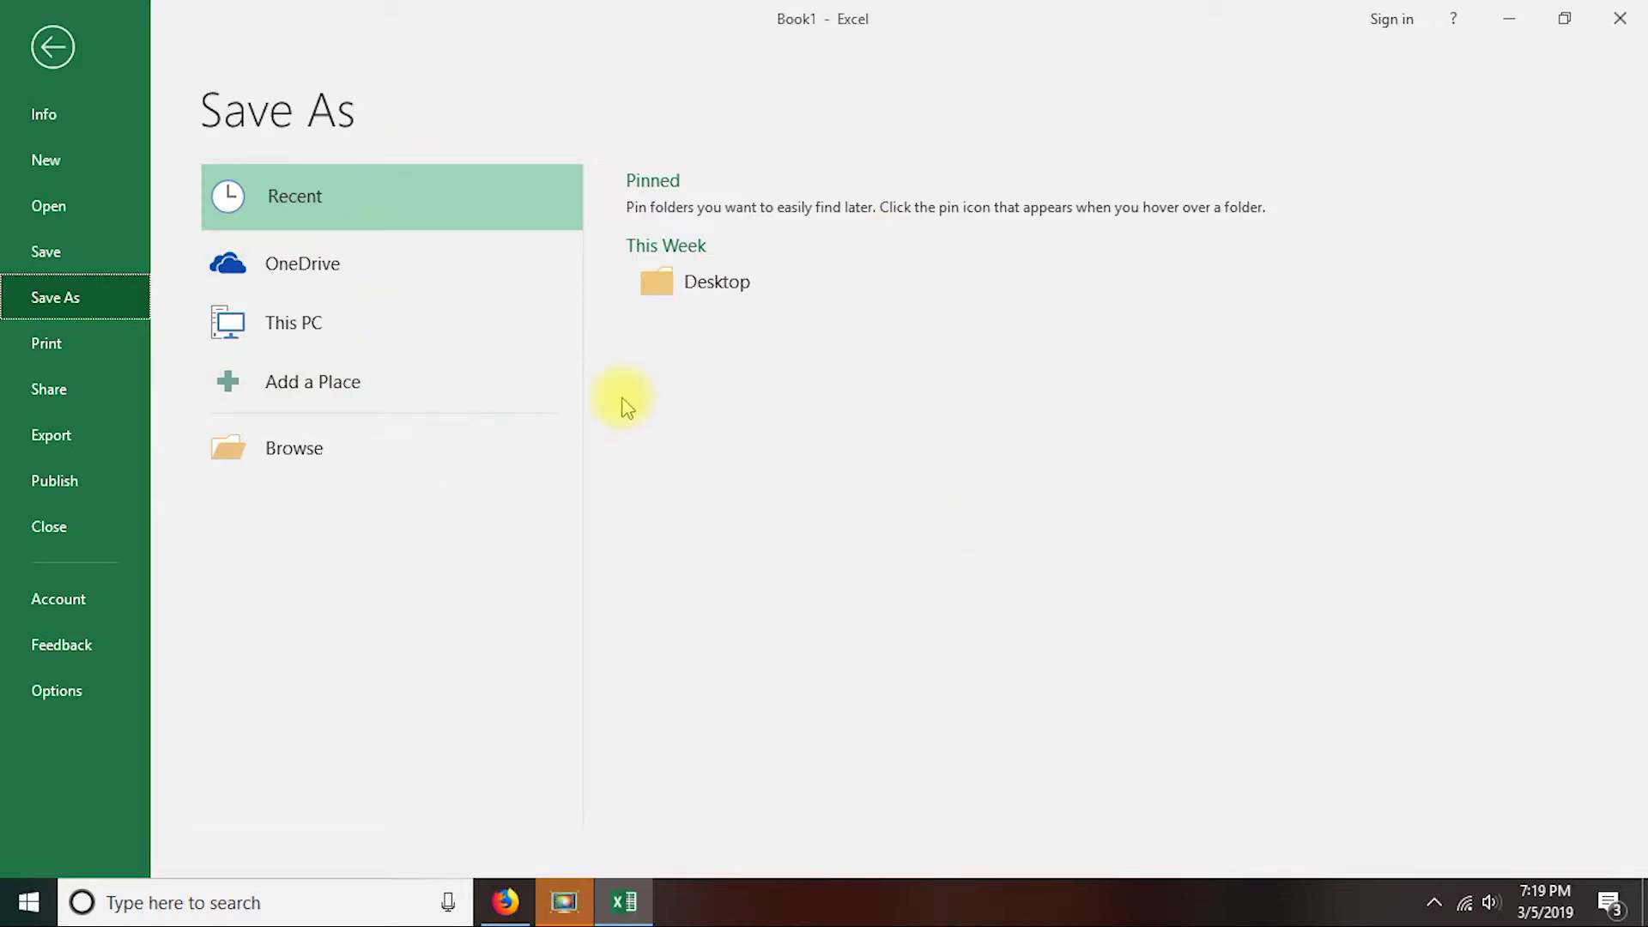
left_click(310, 324)
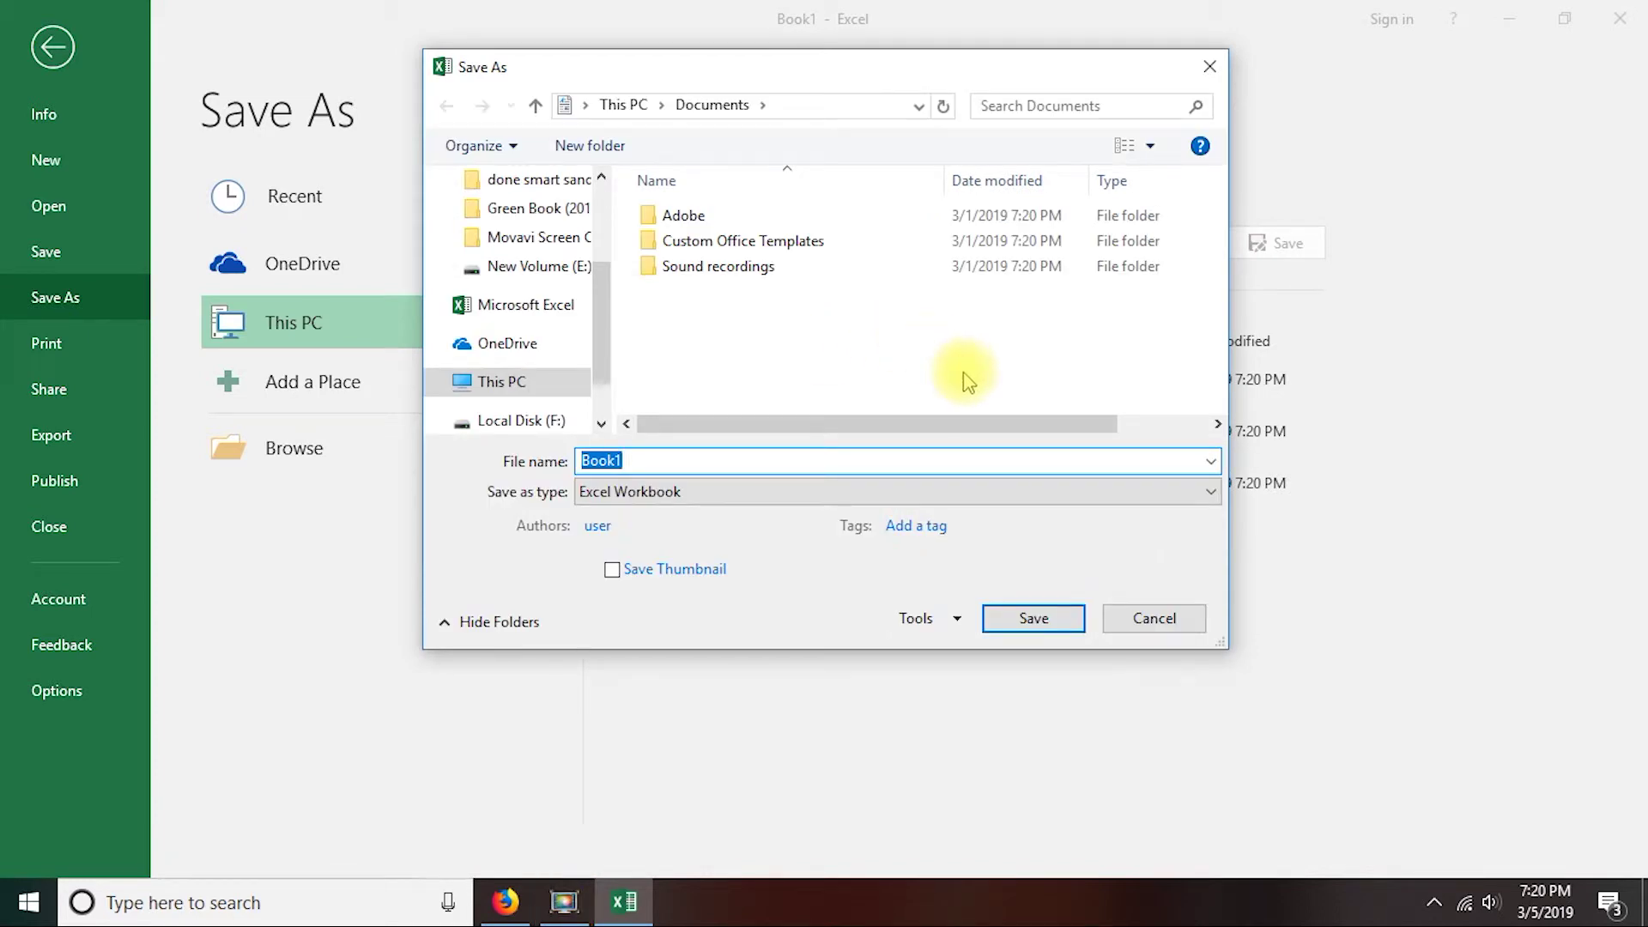
left_click(1209, 66)
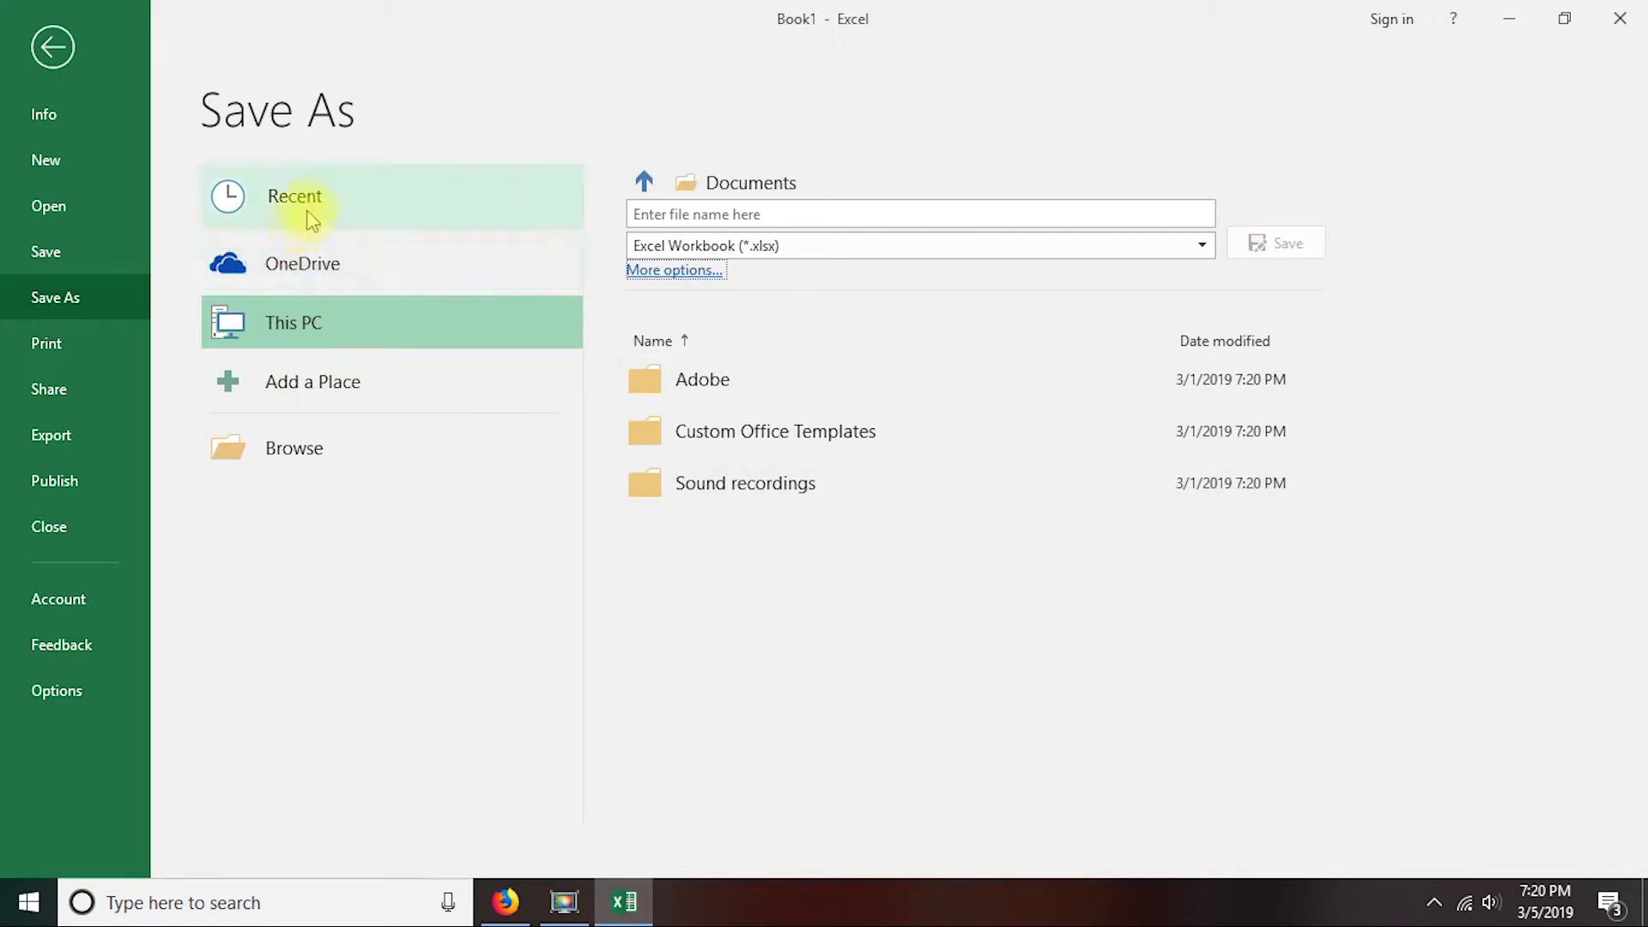
left_click(55, 283)
left_click(52, 255)
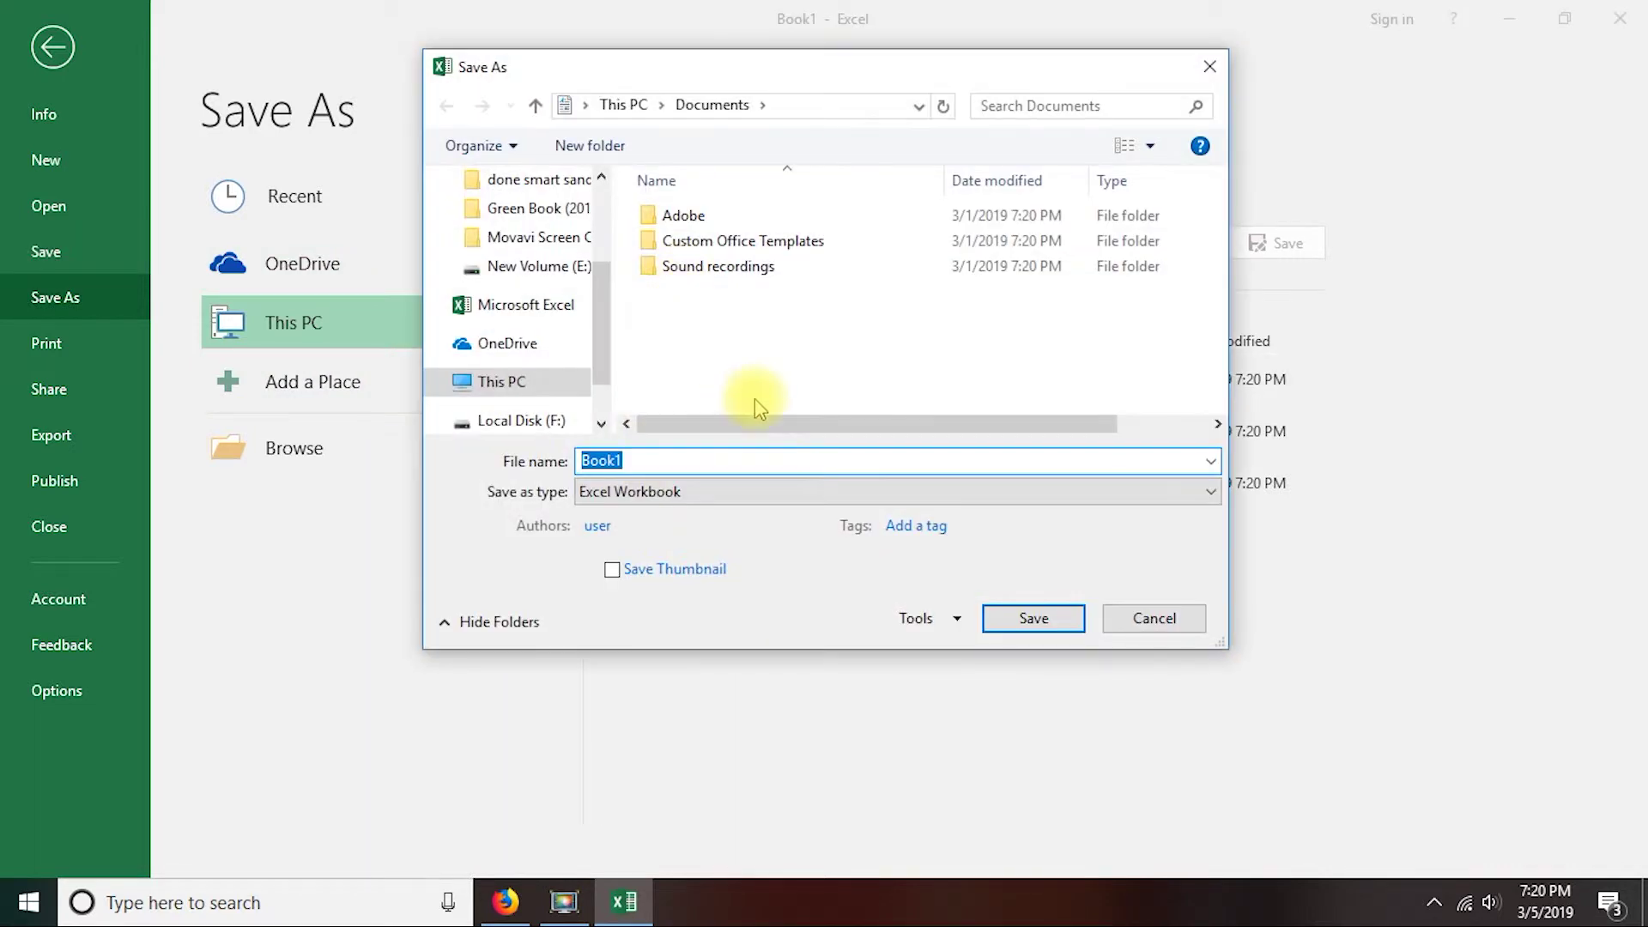
left_click(1207, 67)
- List the Recent save locations and choose Desktop under This Week
left_click(266, 196)
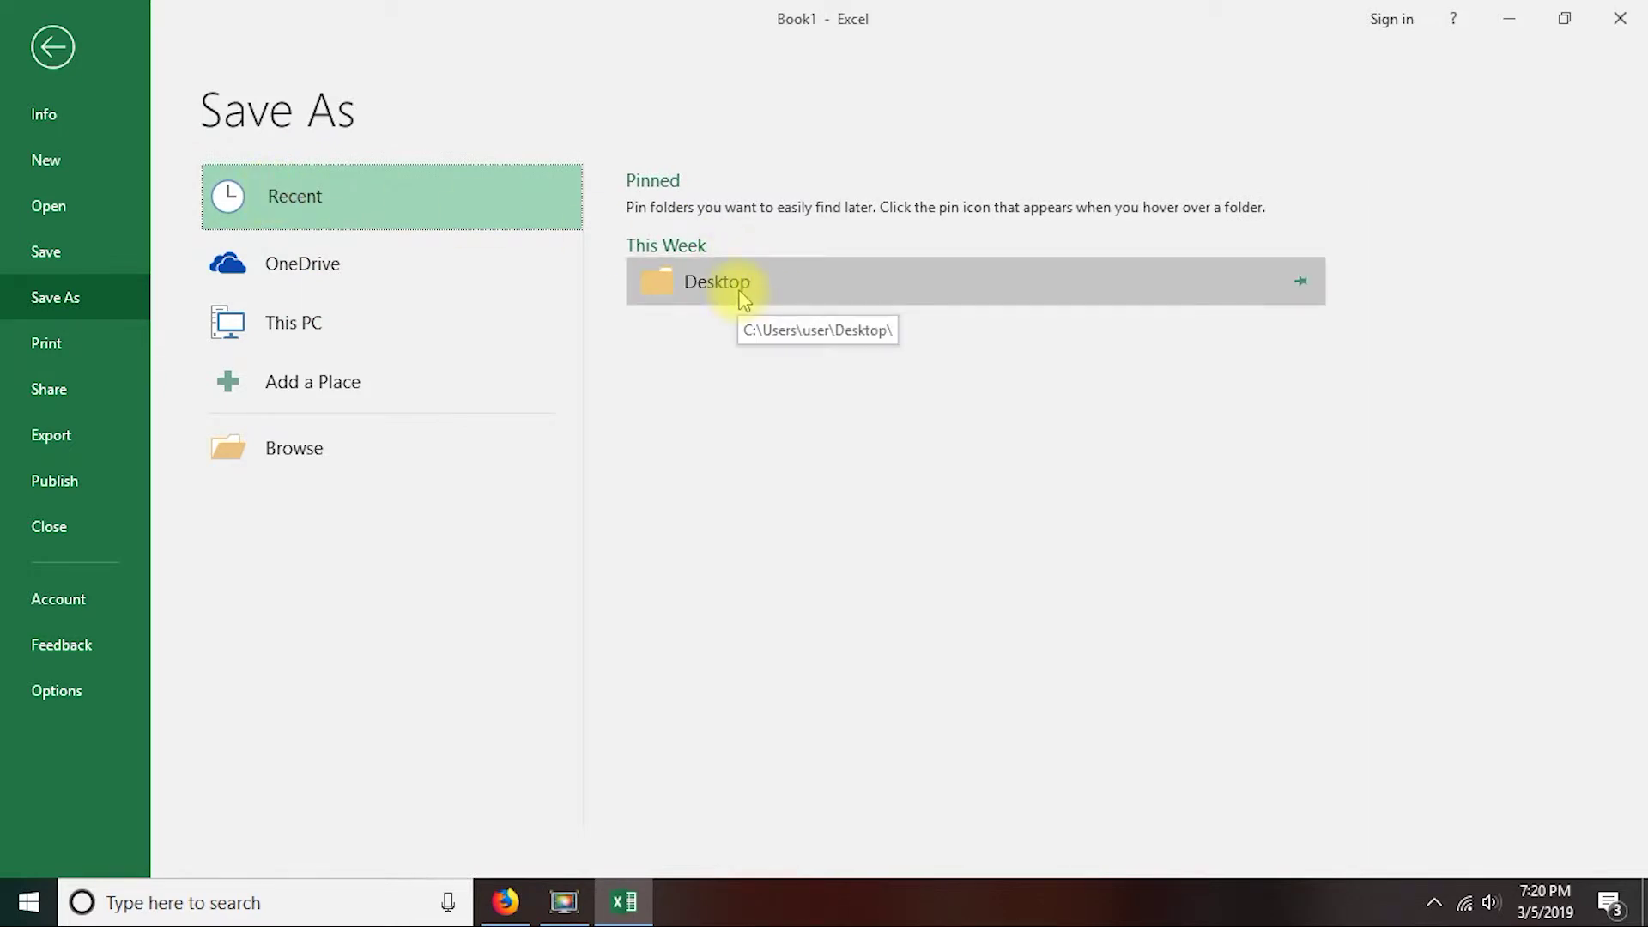
left_click(739, 287)
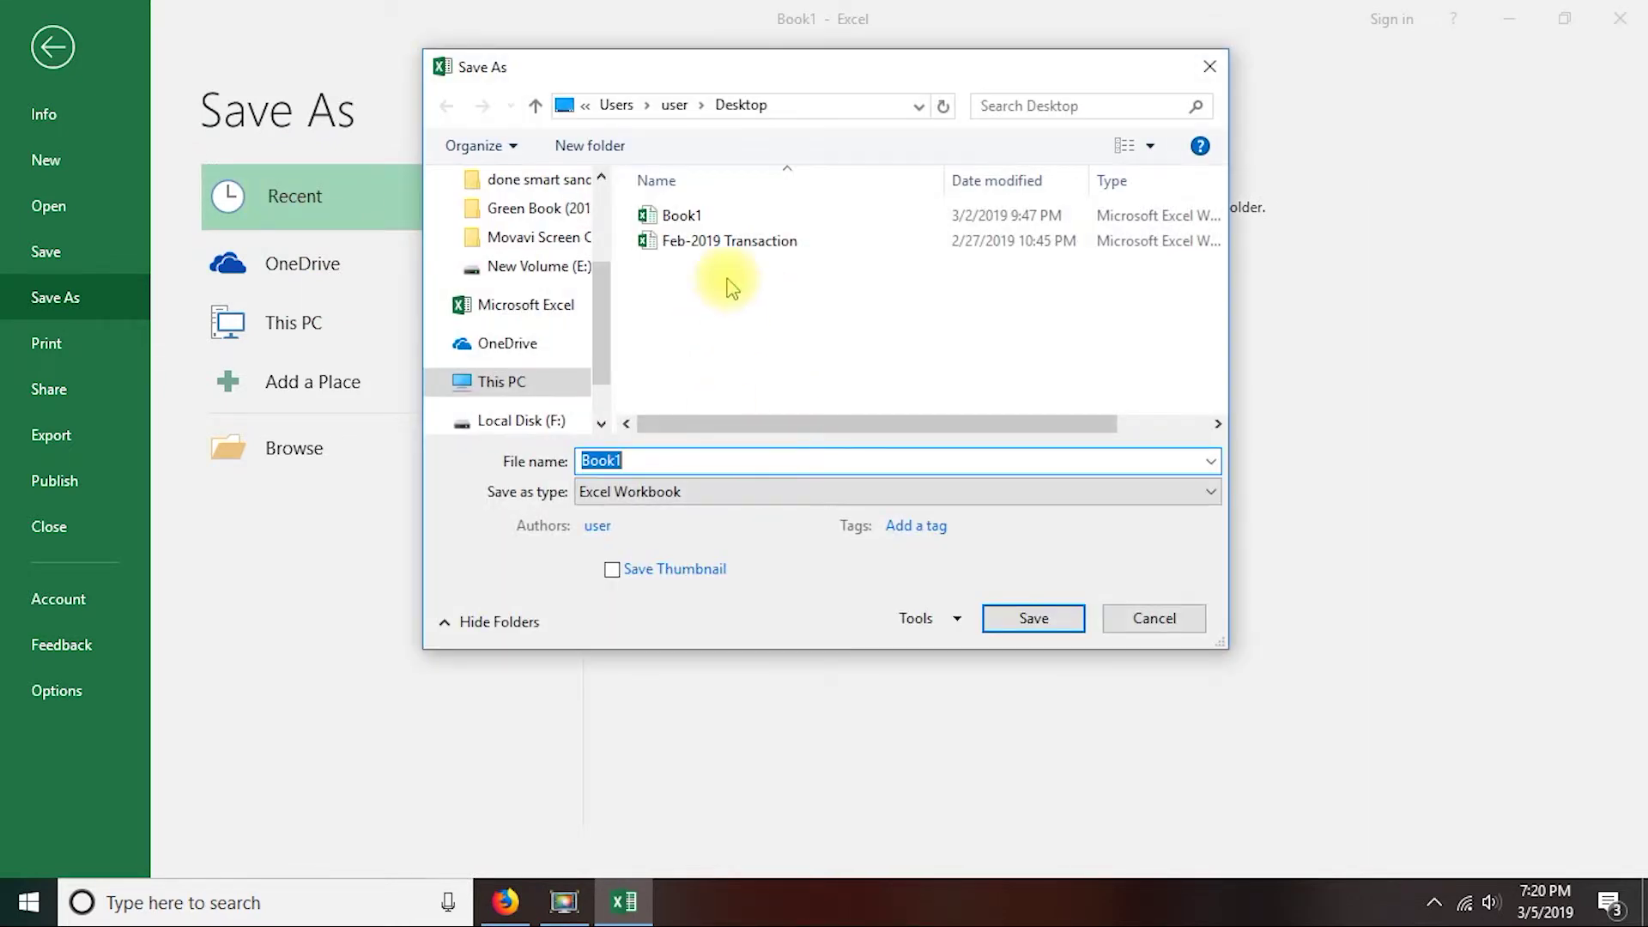
left_click(1209, 66)
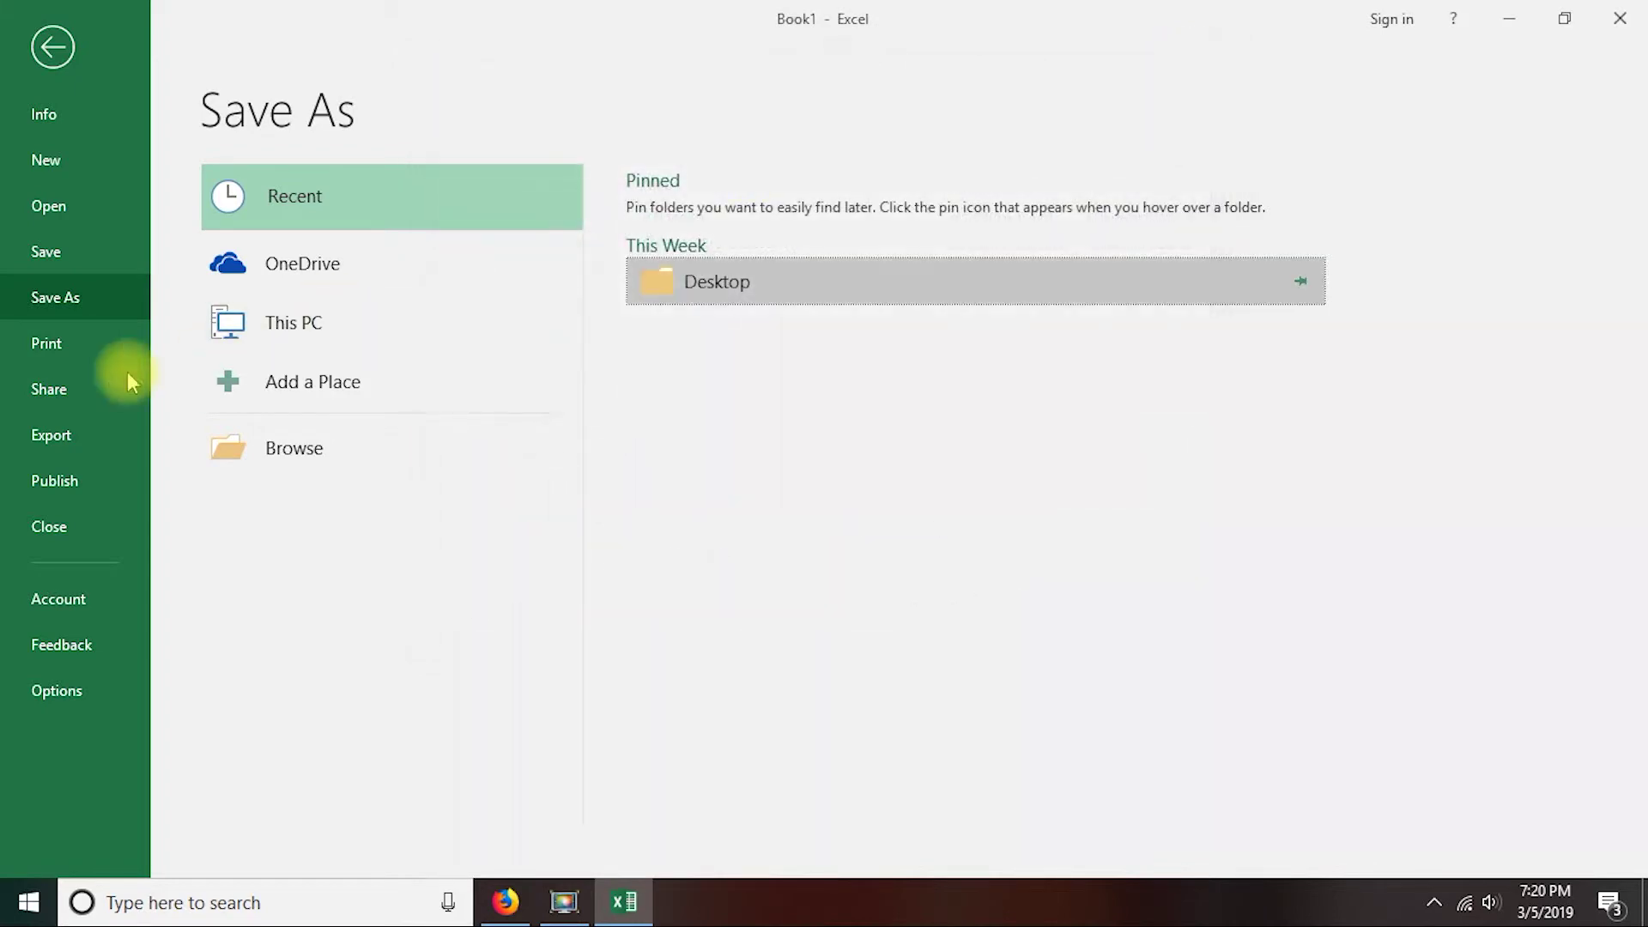
left_click(232, 330)
- In the full Save As dialog, navigate to the Desktop folder on This PC
left_click(700, 270)
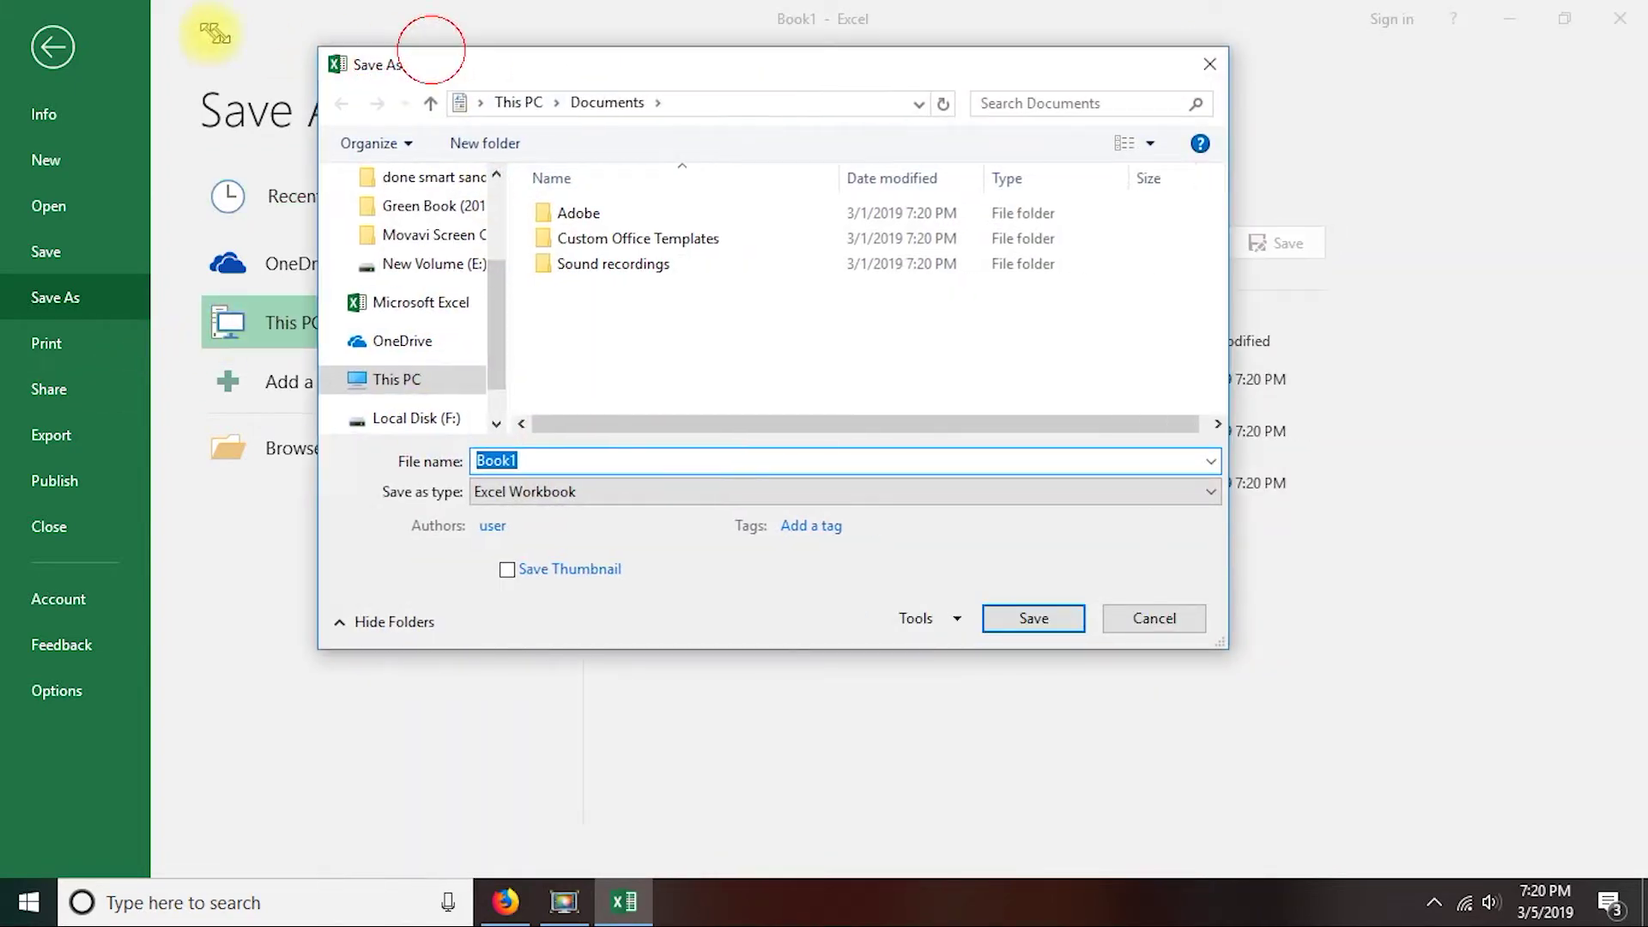
left_click_drag(424, 50, 181, 24)
scroll(360, 301, "down", 1)
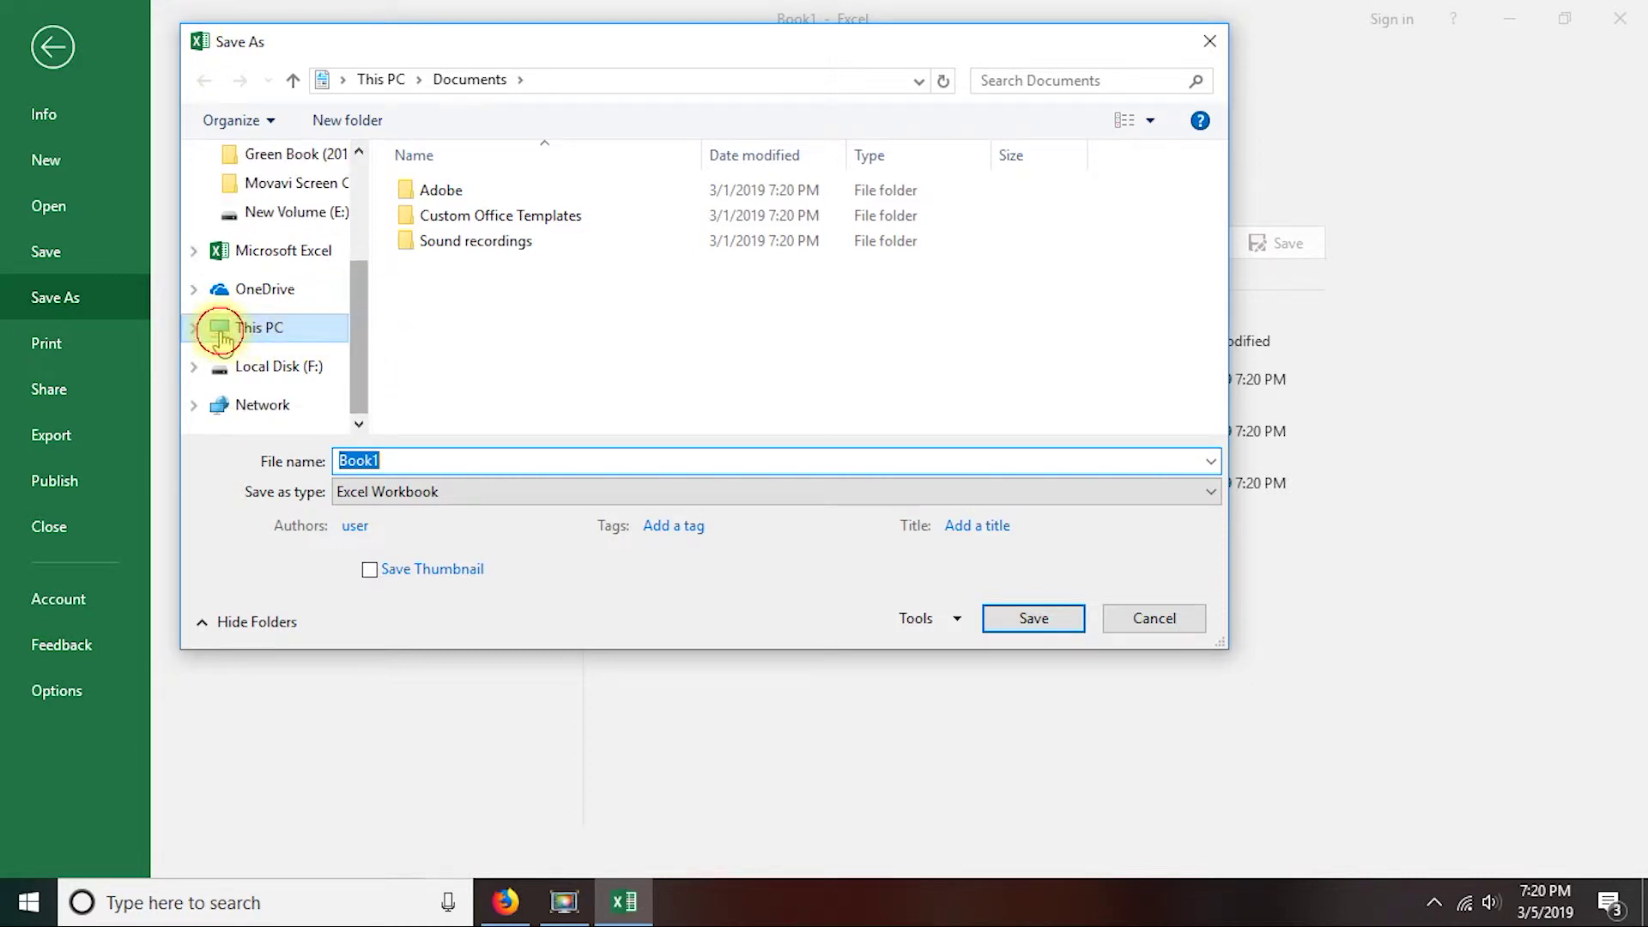
left_click(247, 330)
left_click_drag(1217, 176, 1223, 323)
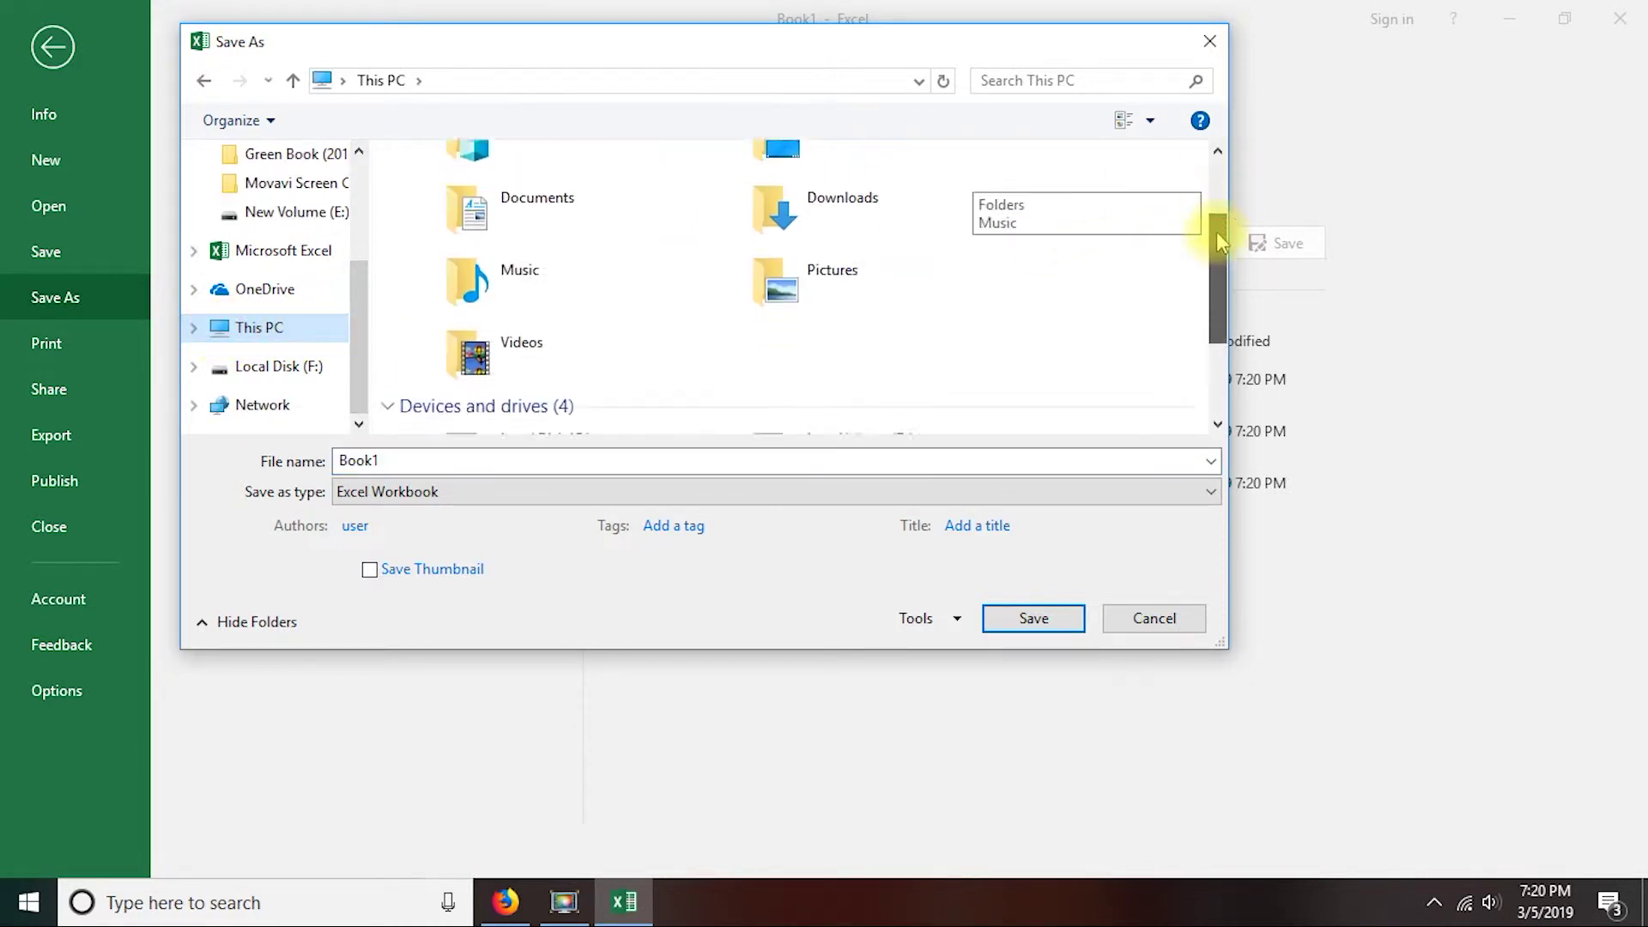
scroll(601, 360, "up", 3)
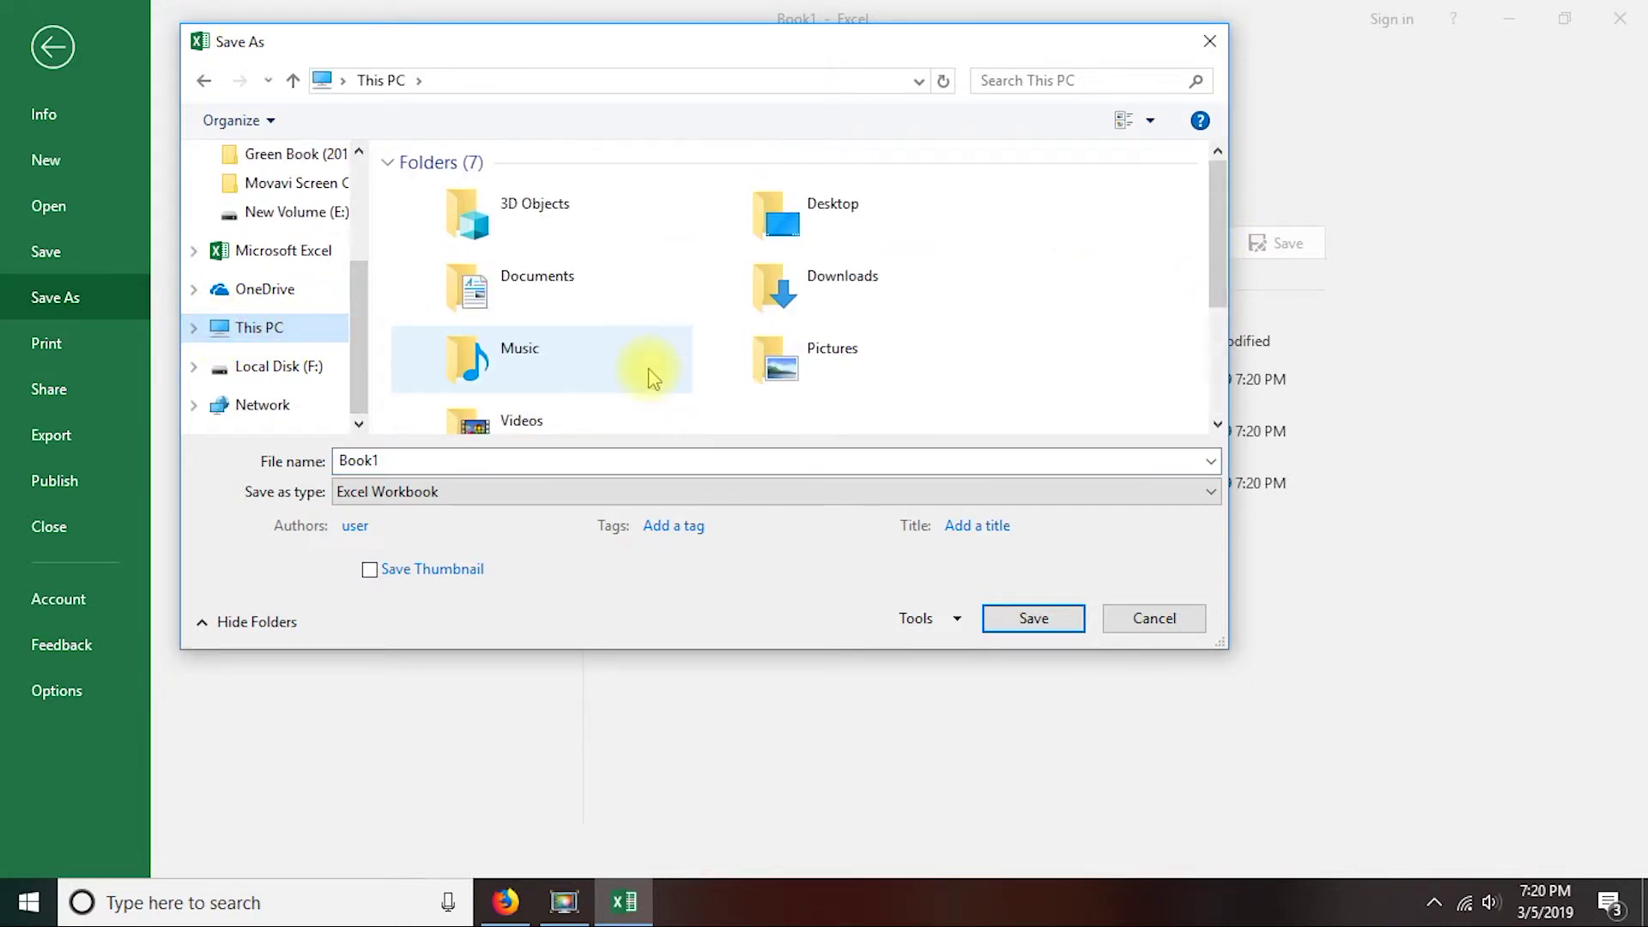
left_click(775, 223)
double_click(775, 223)
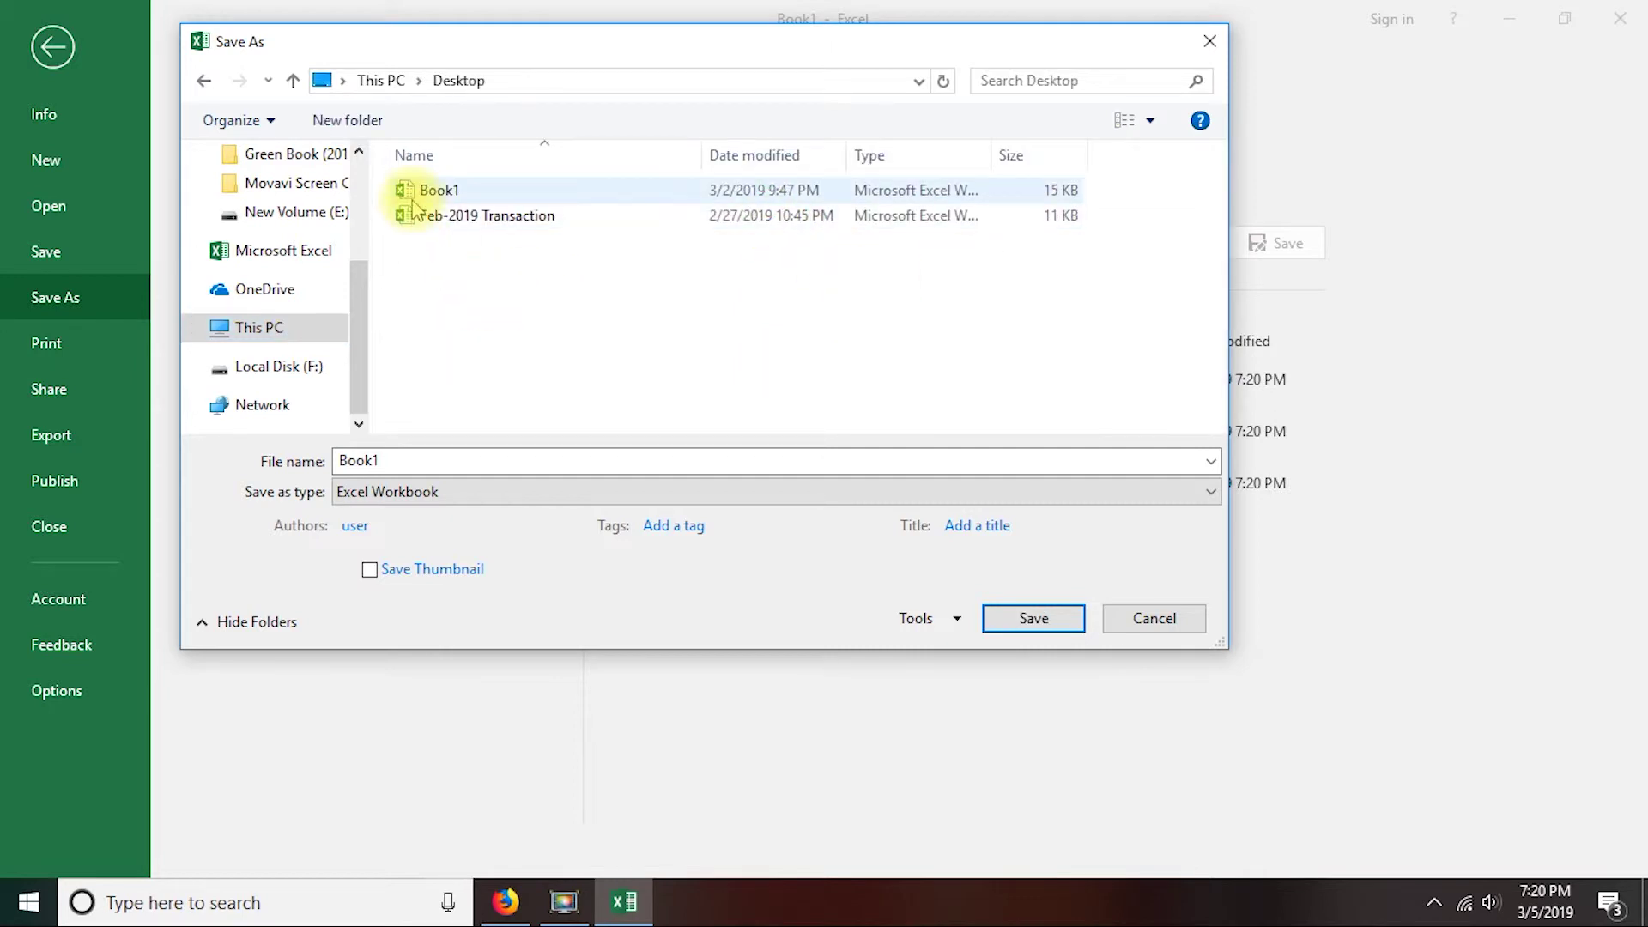
- Set the file name to 'final one' and check the Excel Workbook file type
double_click(473, 465)
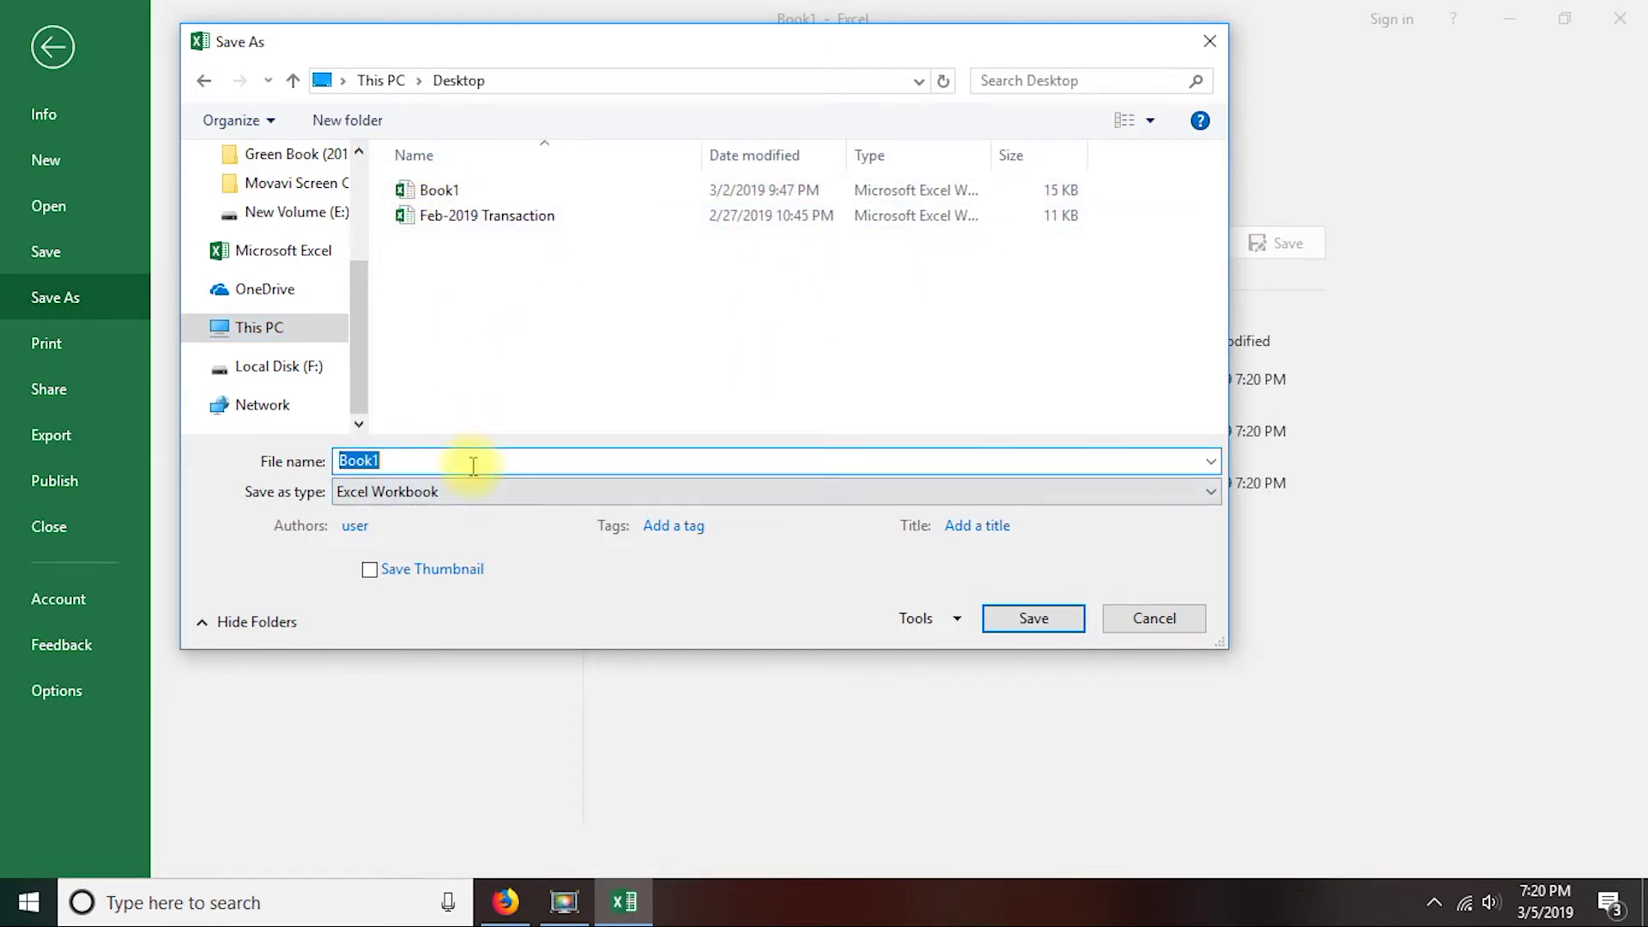
type("final one")
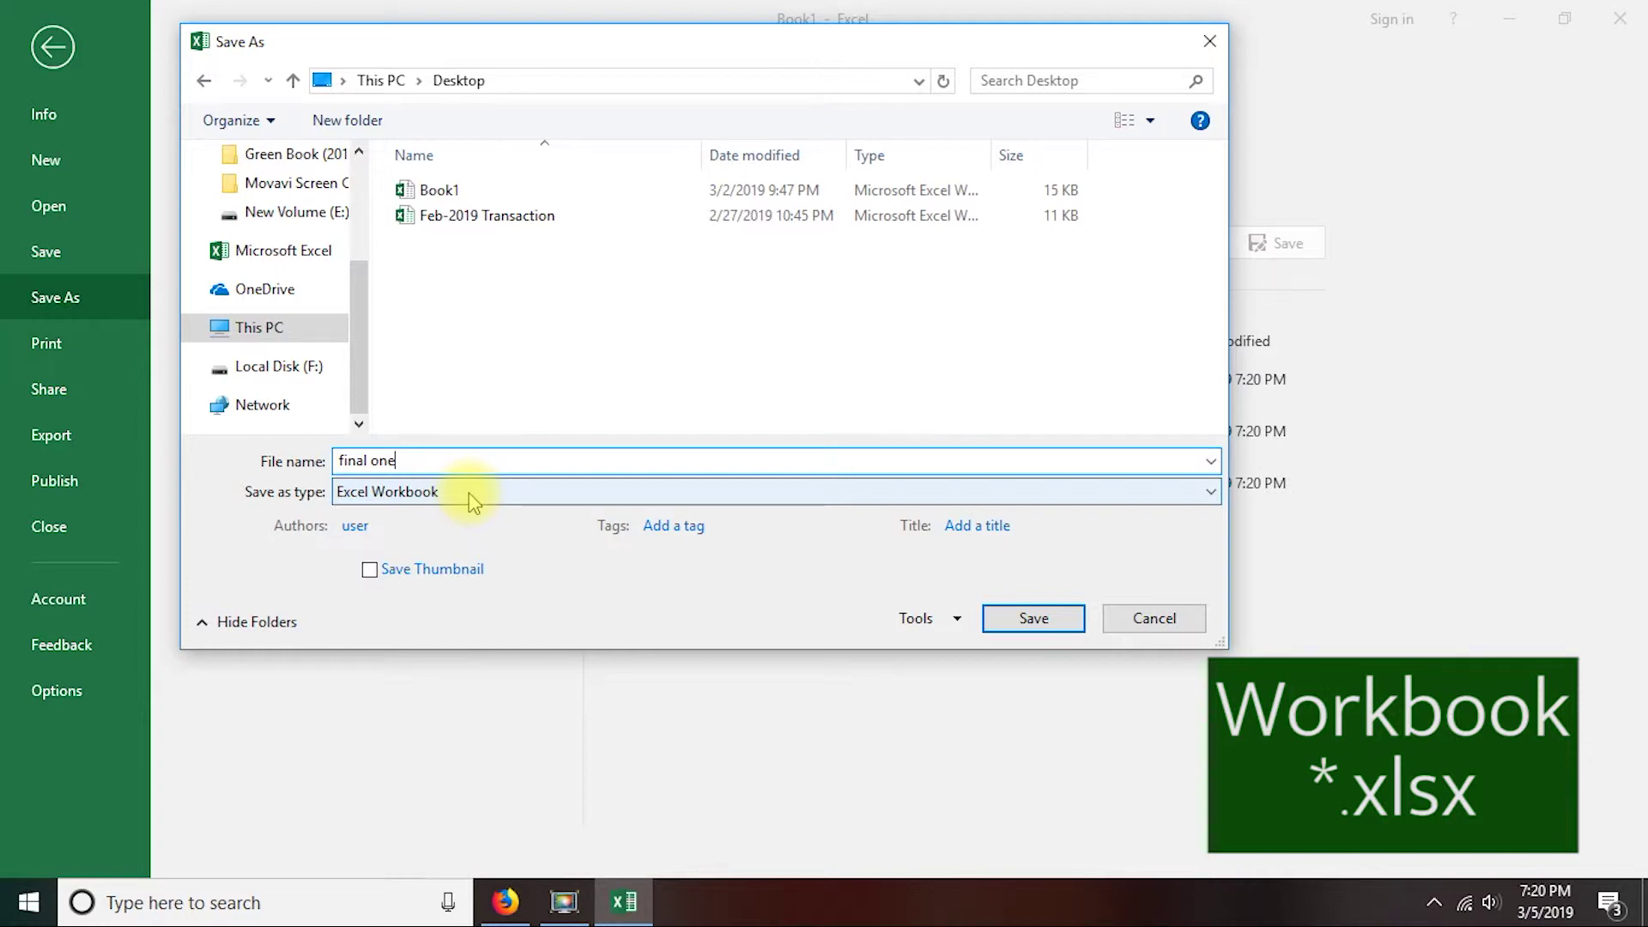
left_click(473, 492)
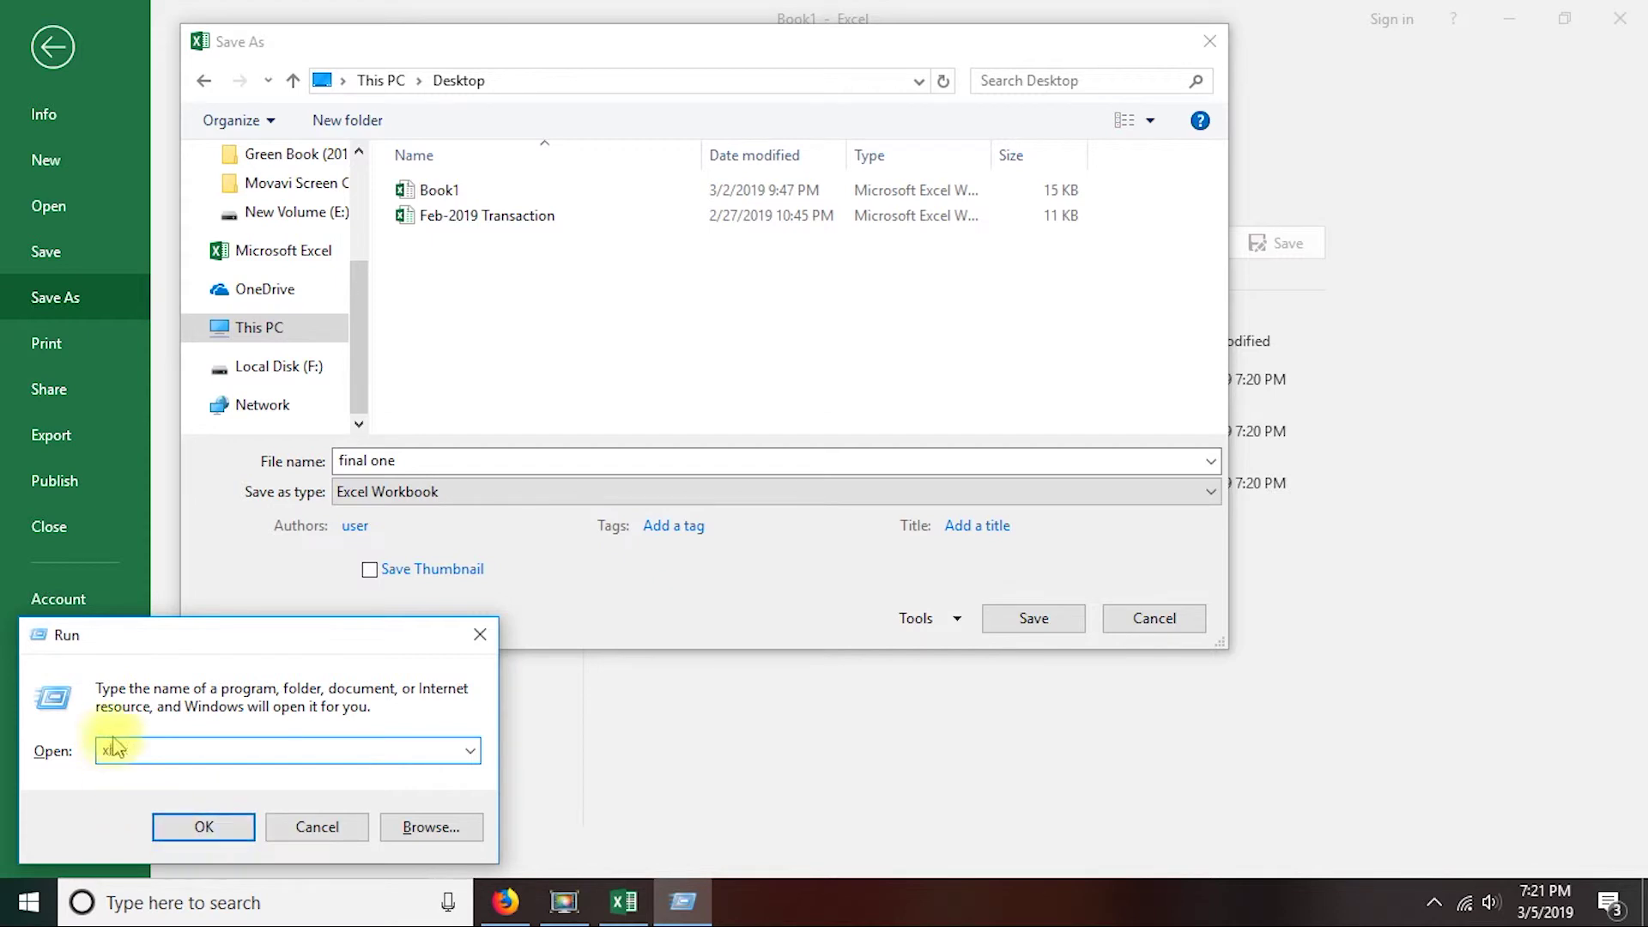
- Close the Run dialog, try the Green Book folder, and dismiss the location-unavailable error
left_click(43, 753)
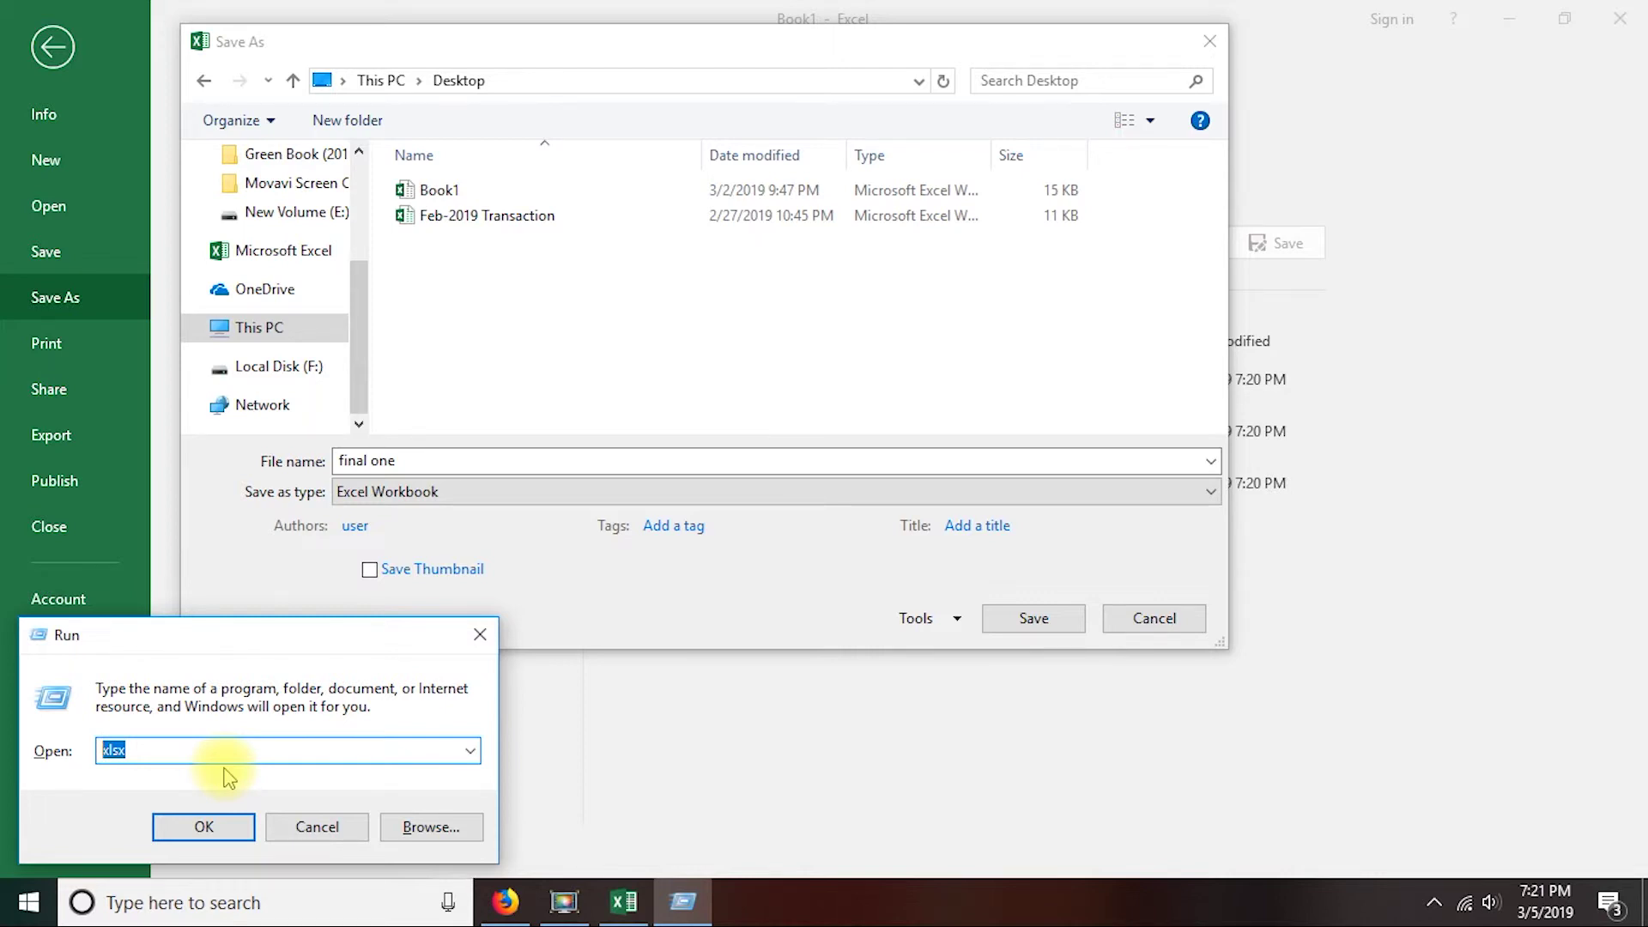
left_click(477, 635)
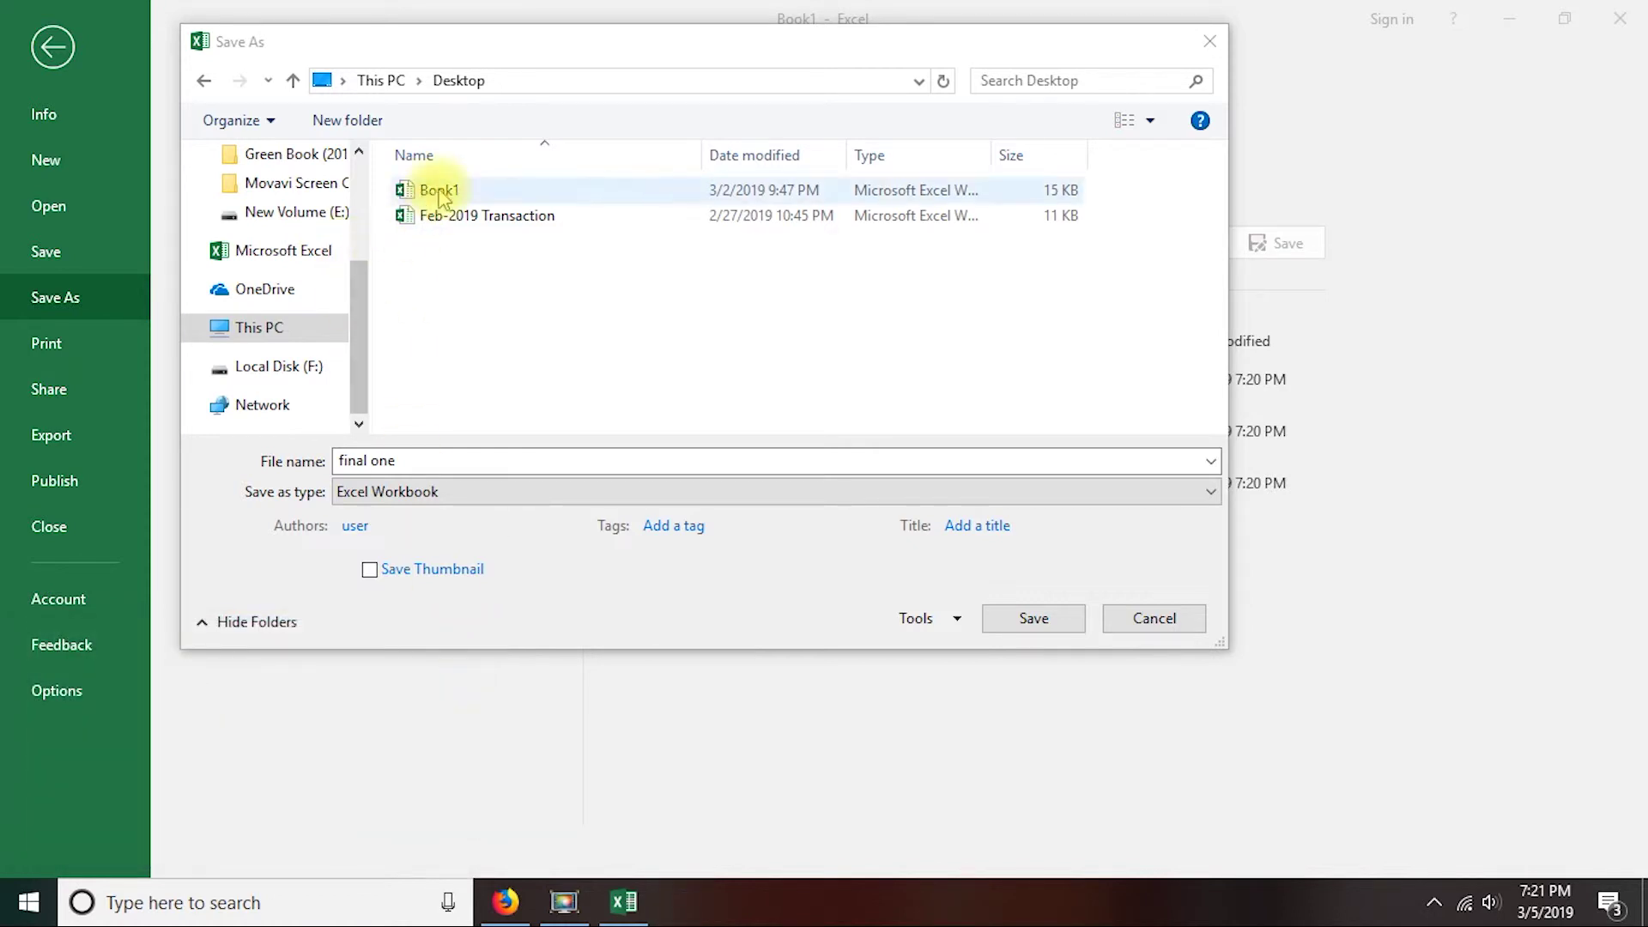
left_click(588, 79)
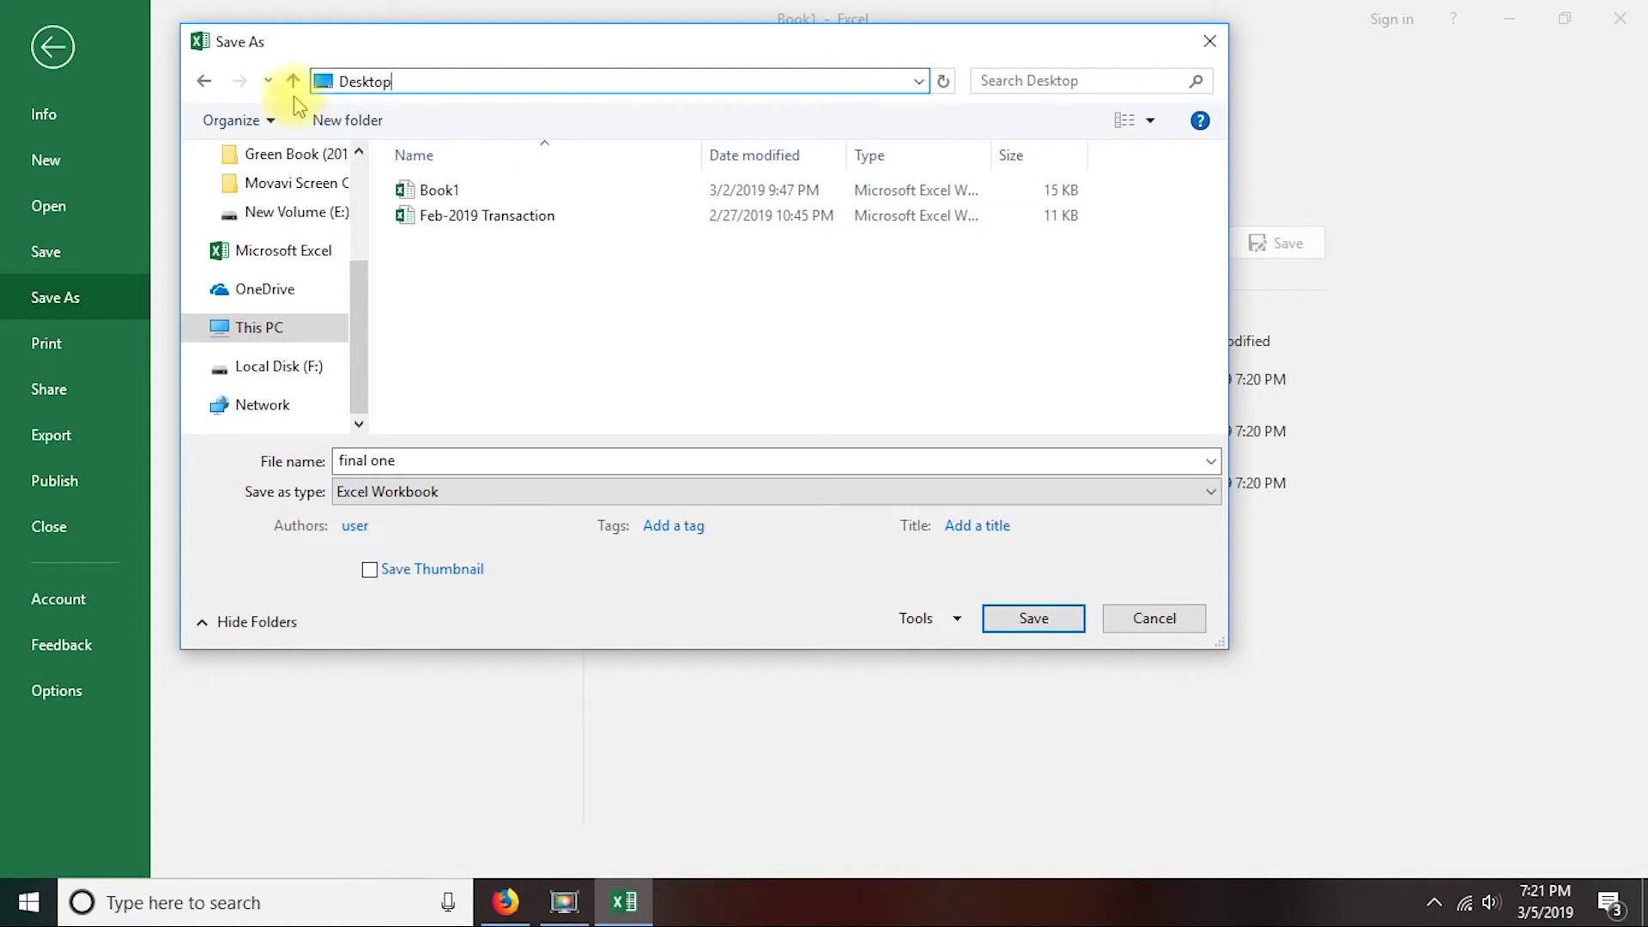
left_click(250, 155)
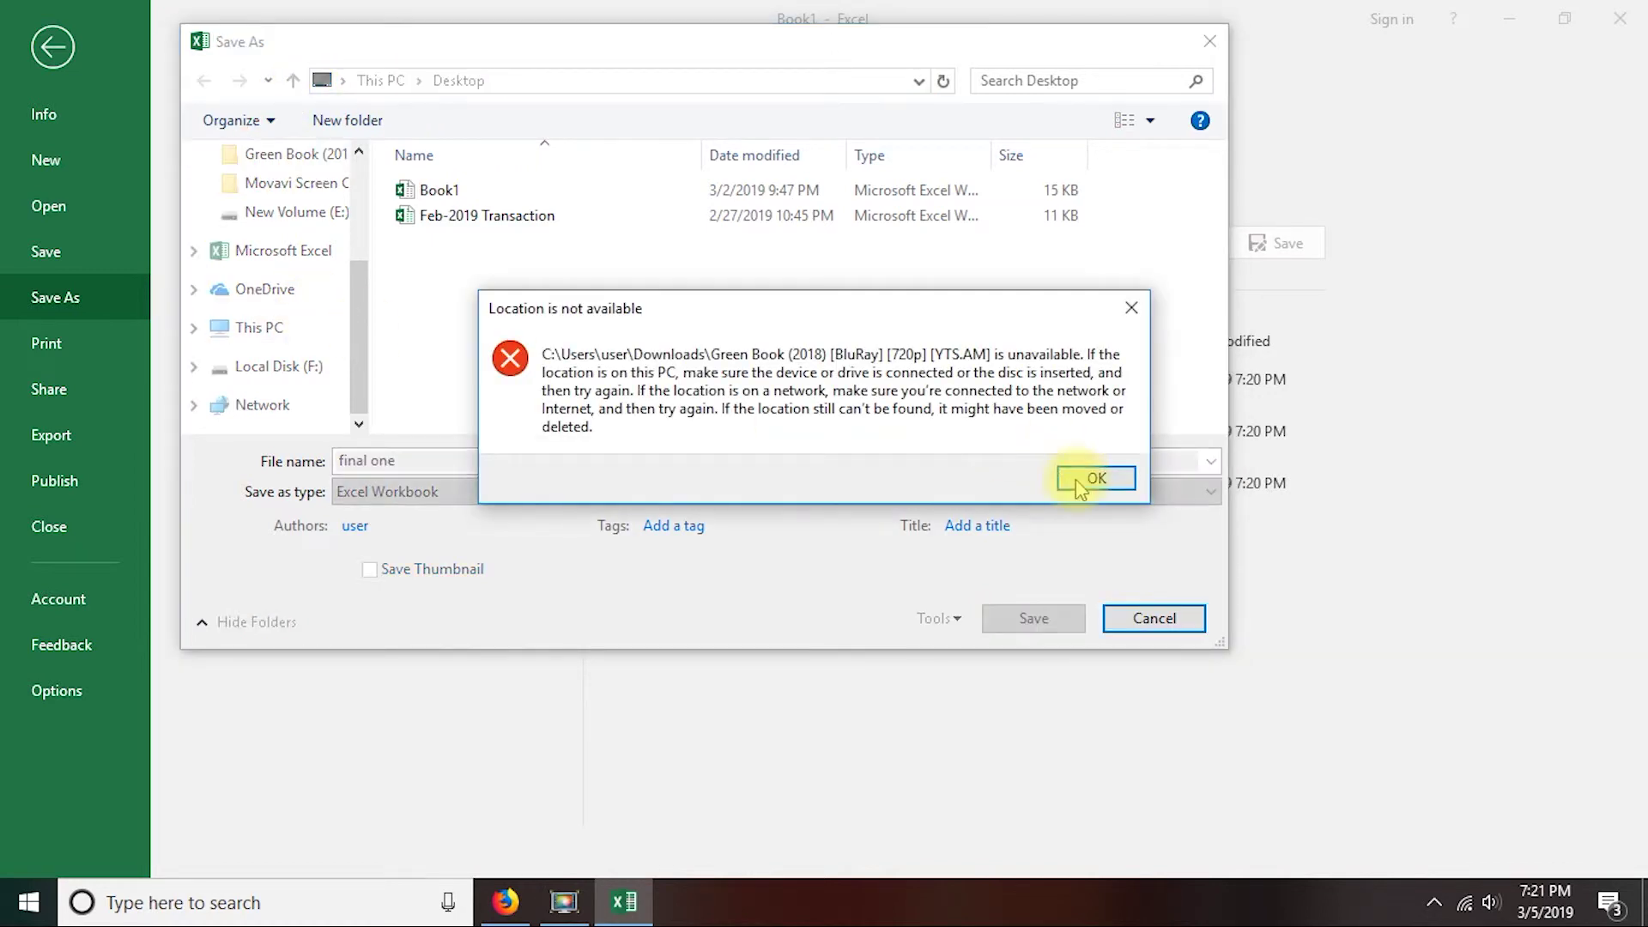
left_click(1090, 478)
- Browse New Volume (D:) and myPcBackup, then settle the dialog on Documents
left_click(254, 333)
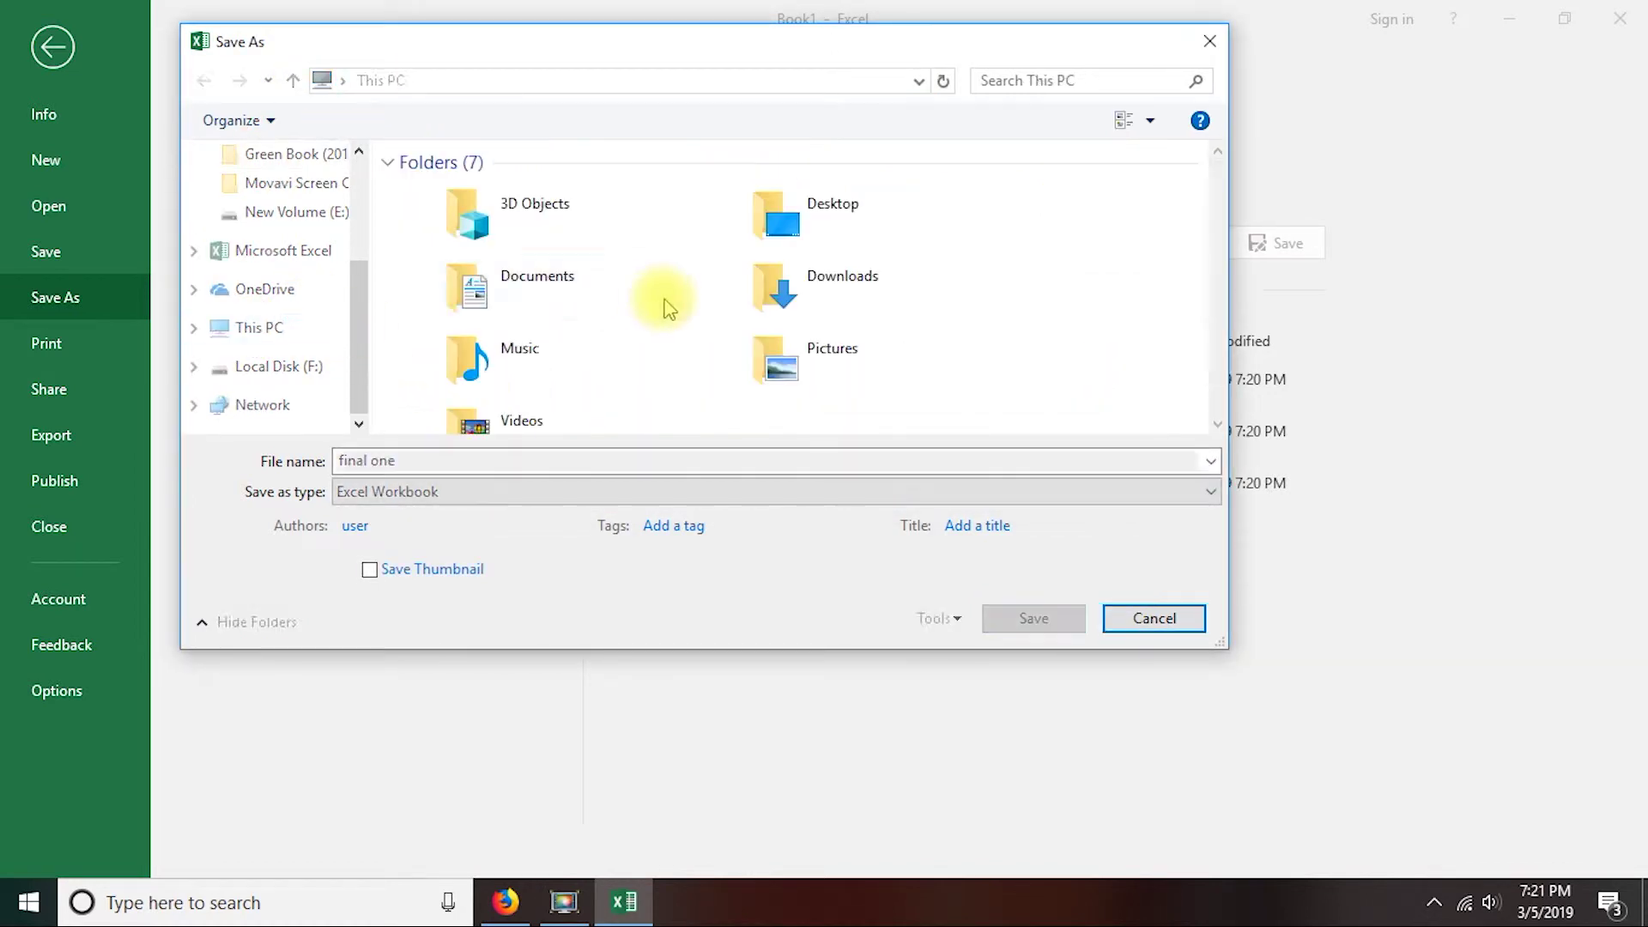
scroll(678, 318, "down", 3)
double_click(871, 310)
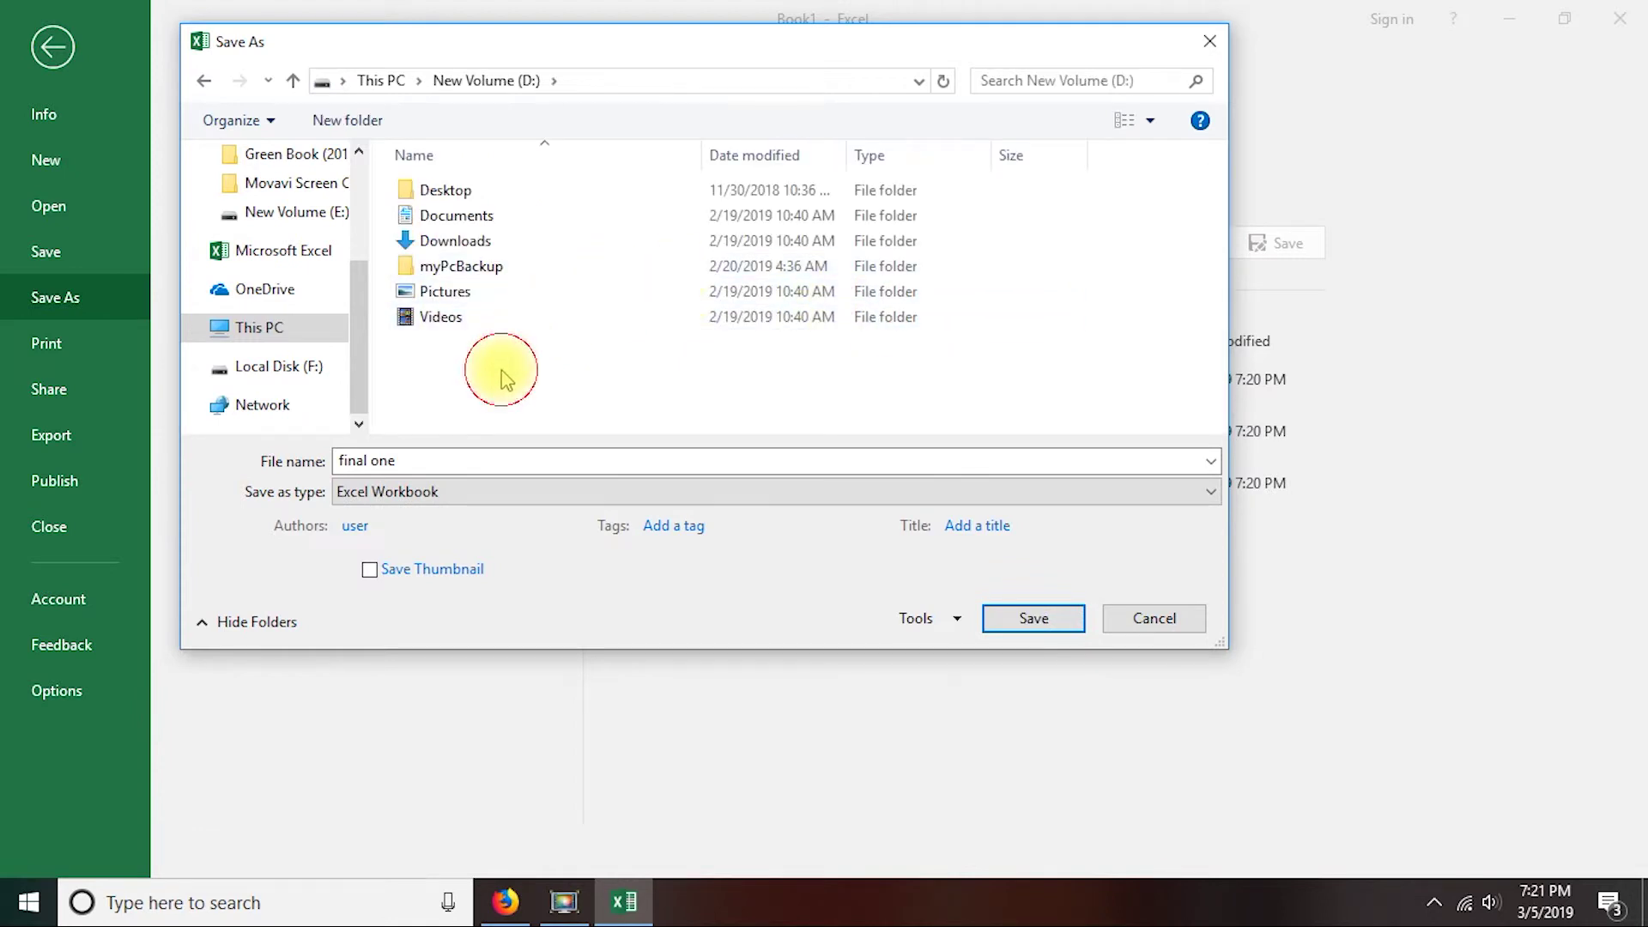
double_click(456, 273)
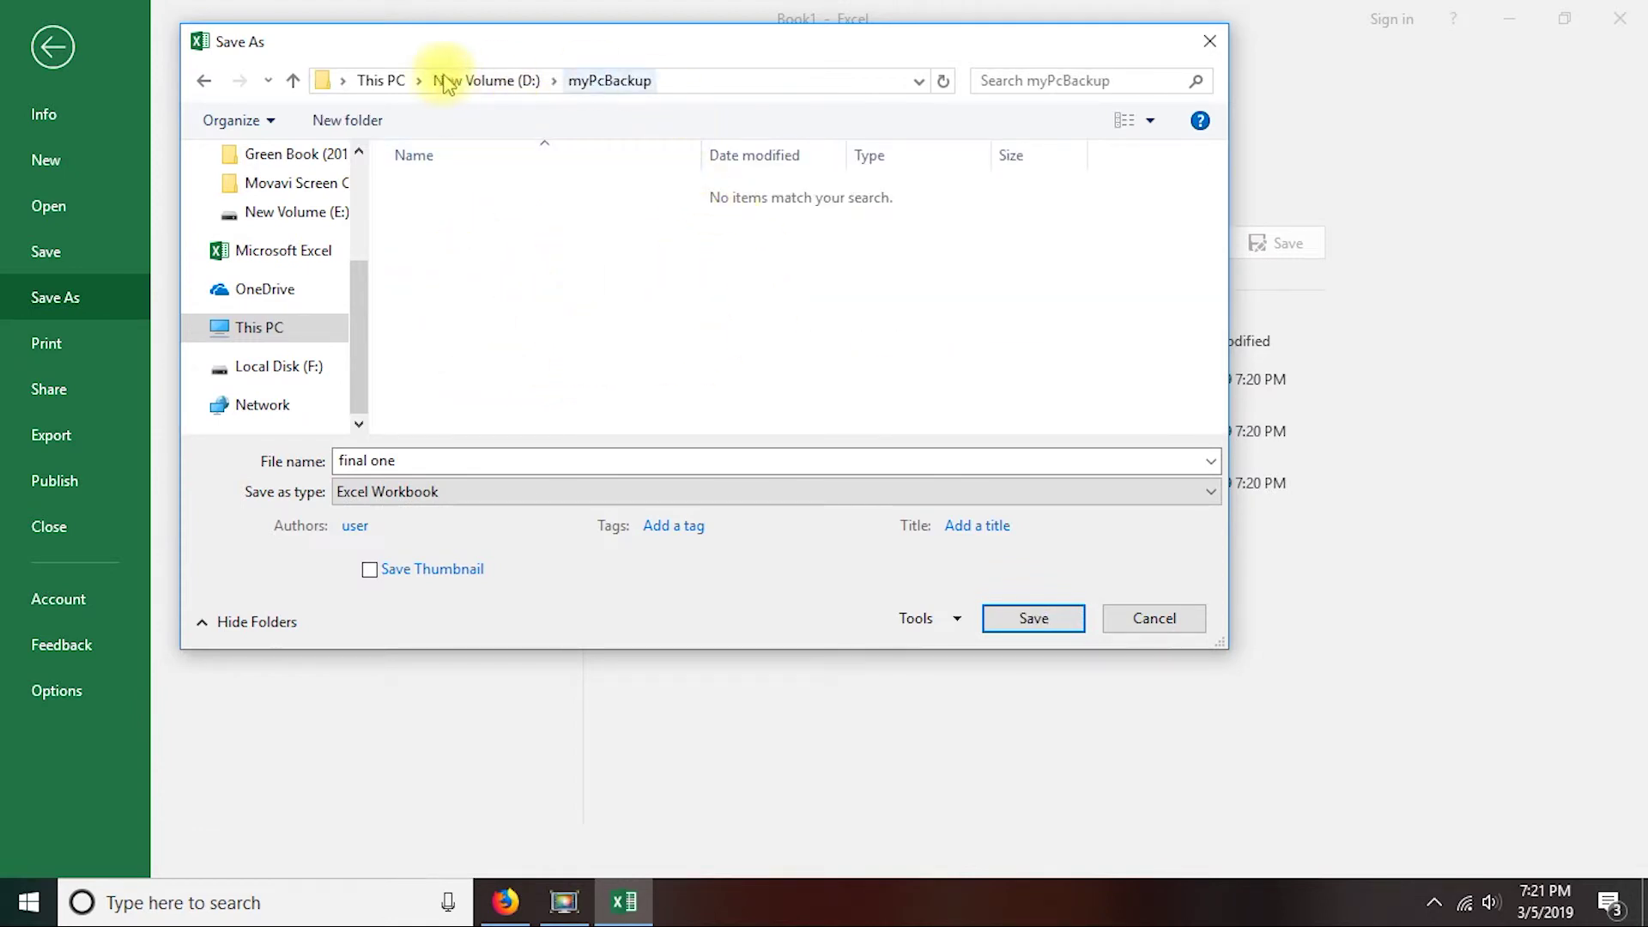
scroll(283, 318, "up", 3)
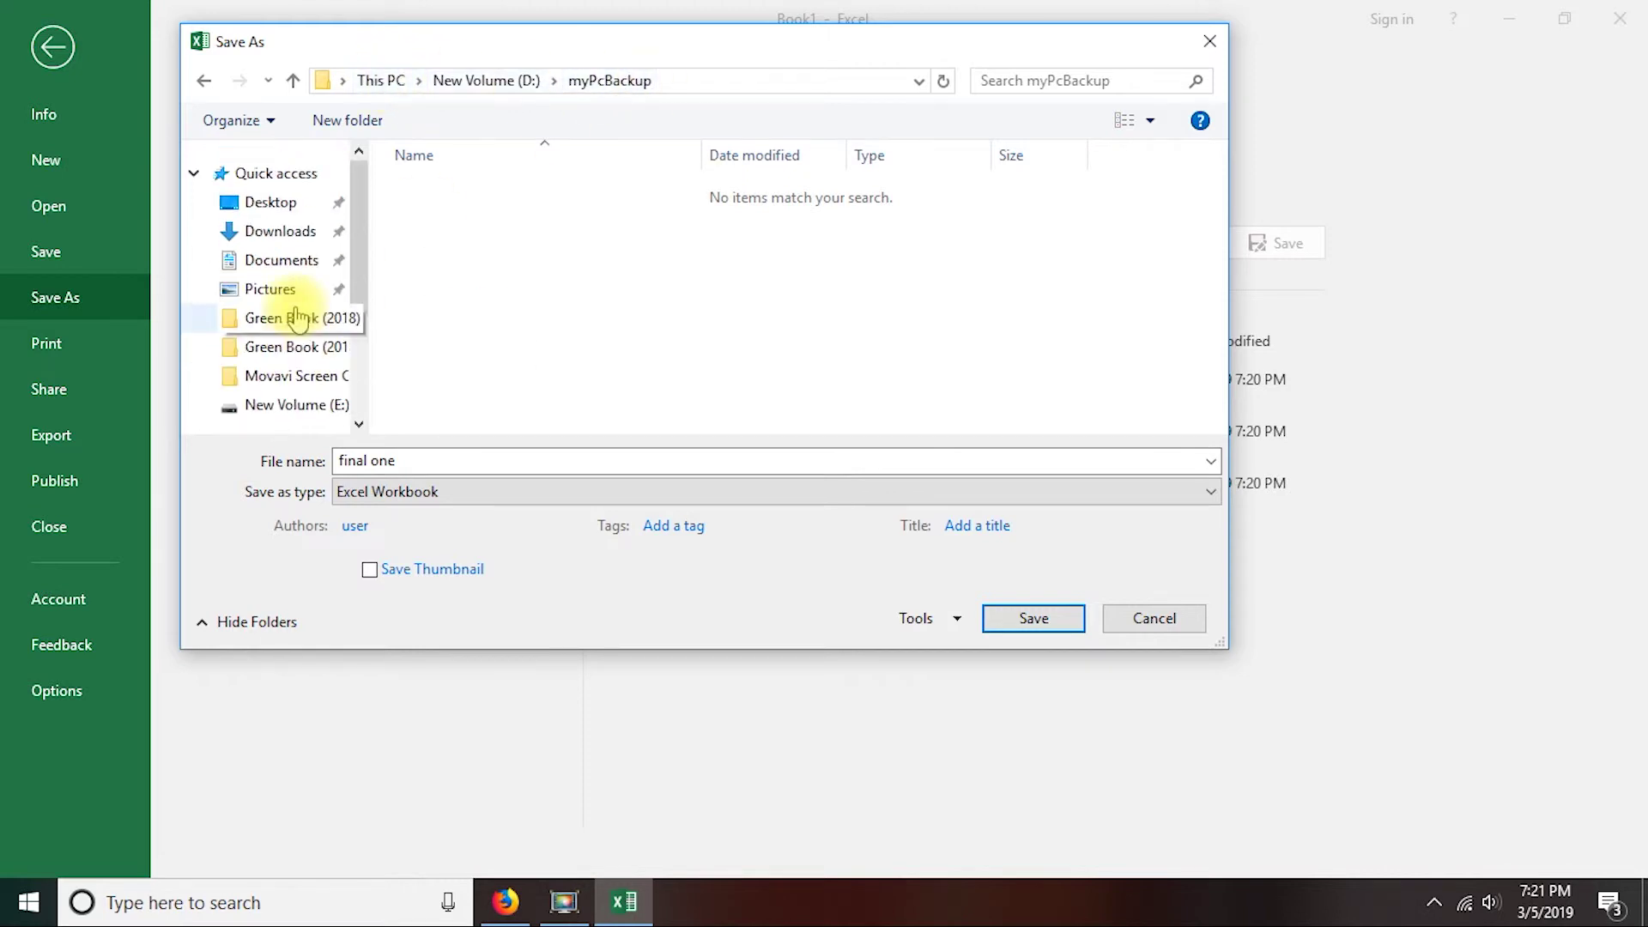
left_click(270, 201)
left_click_drag(1226, 646, 1318, 739)
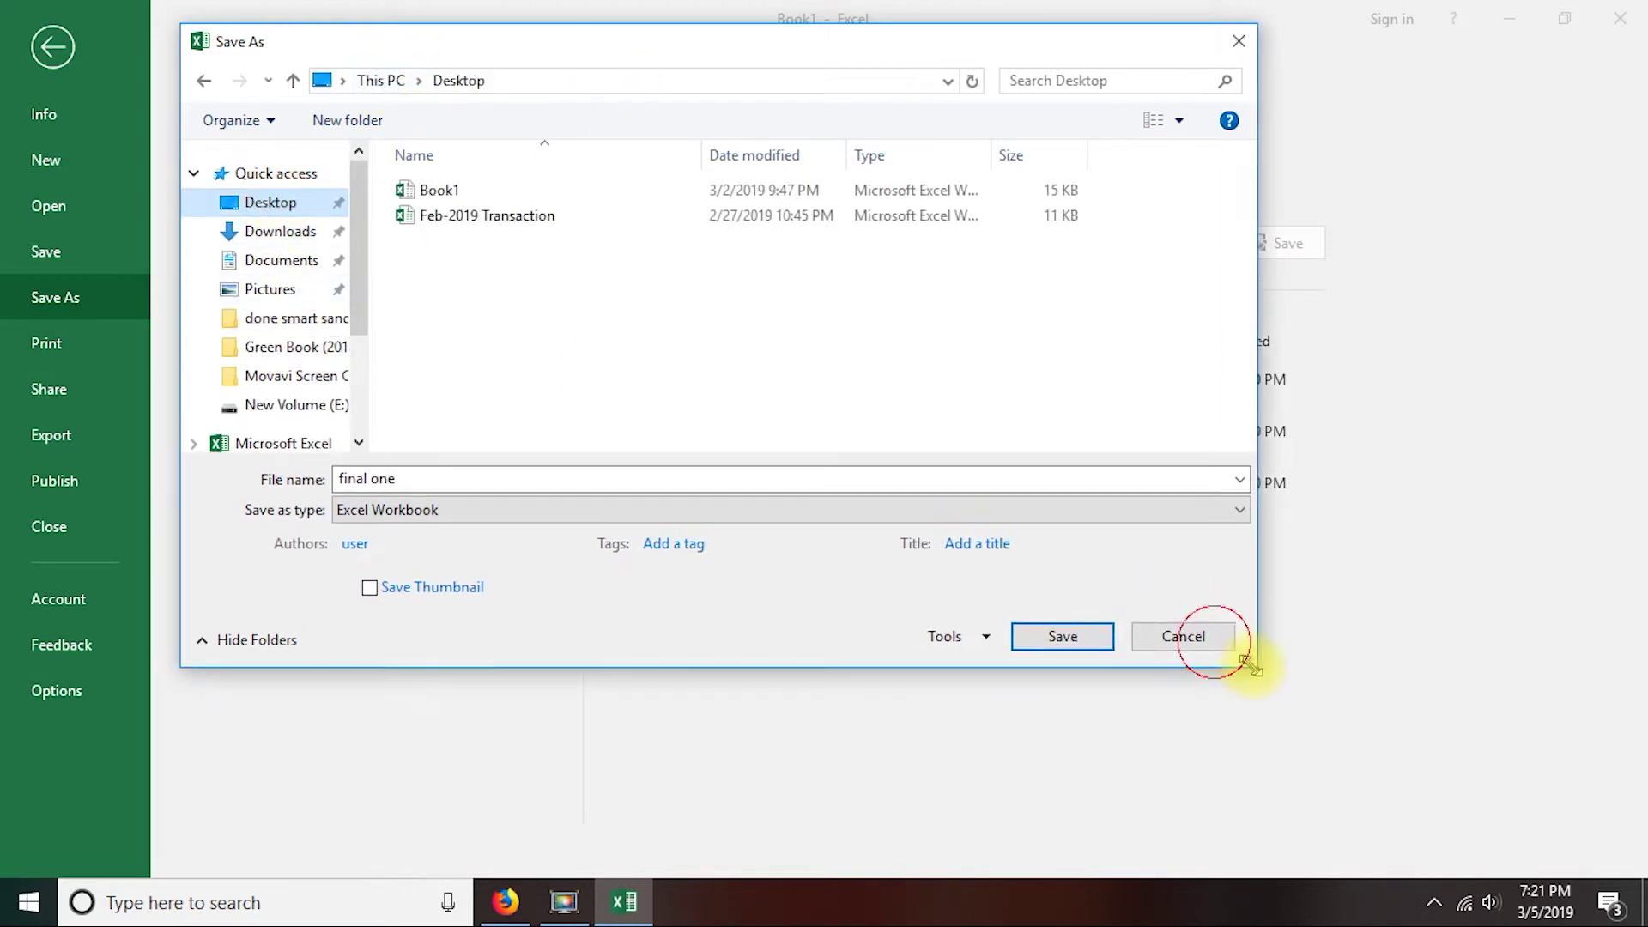
left_click_drag(828, 61, 891, 103)
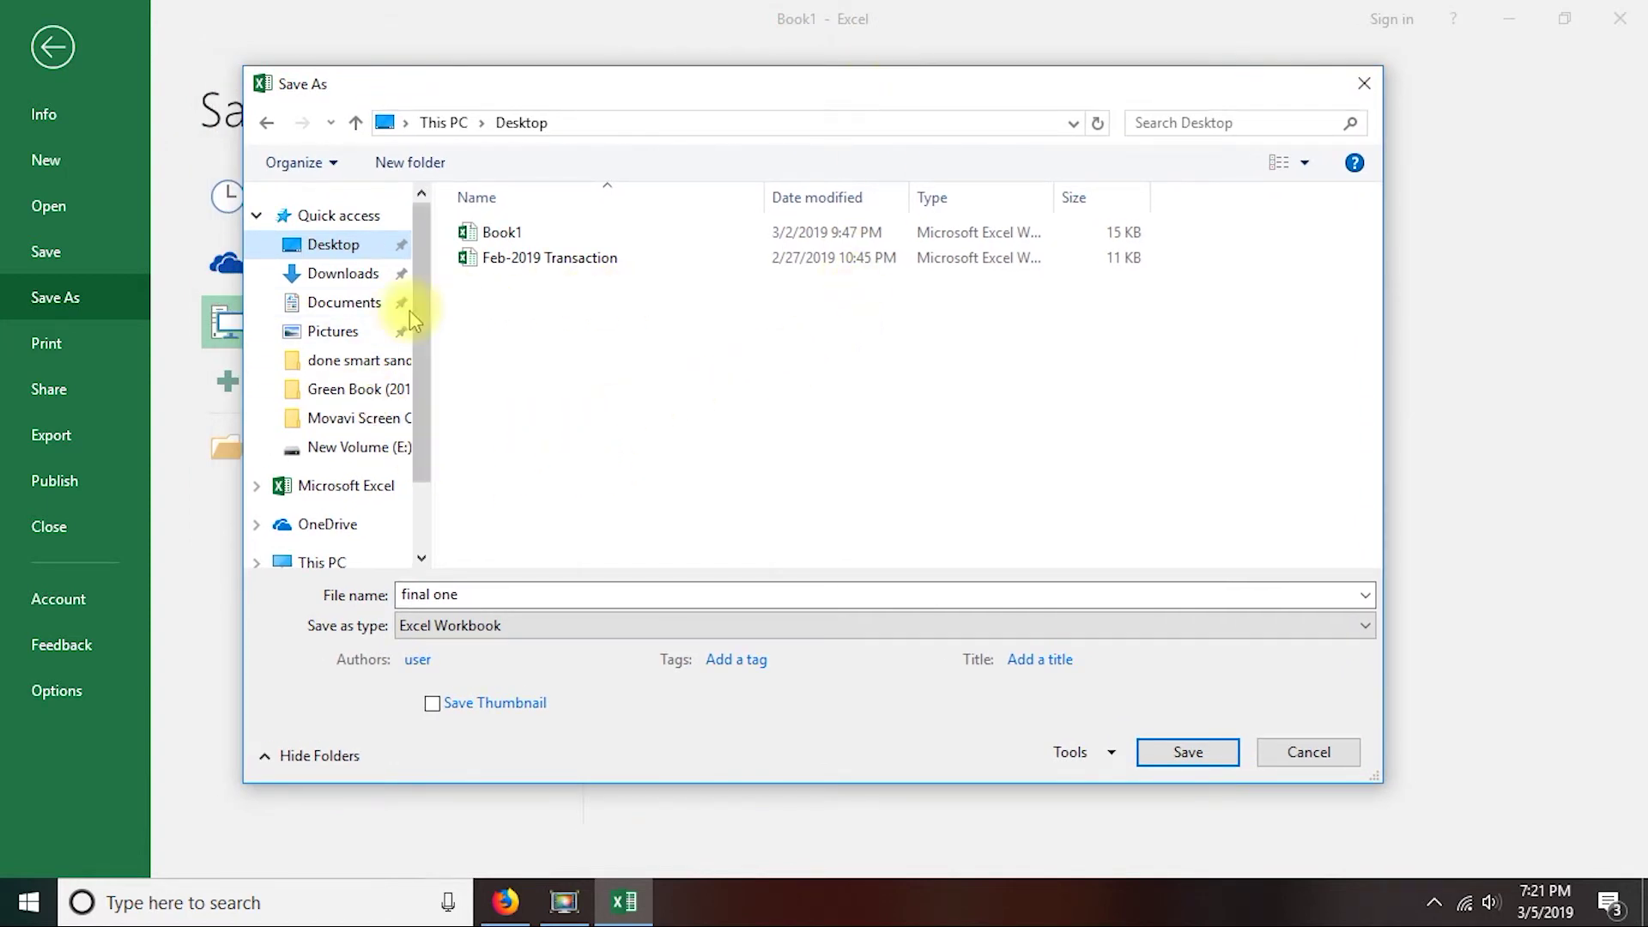
left_click(335, 305)
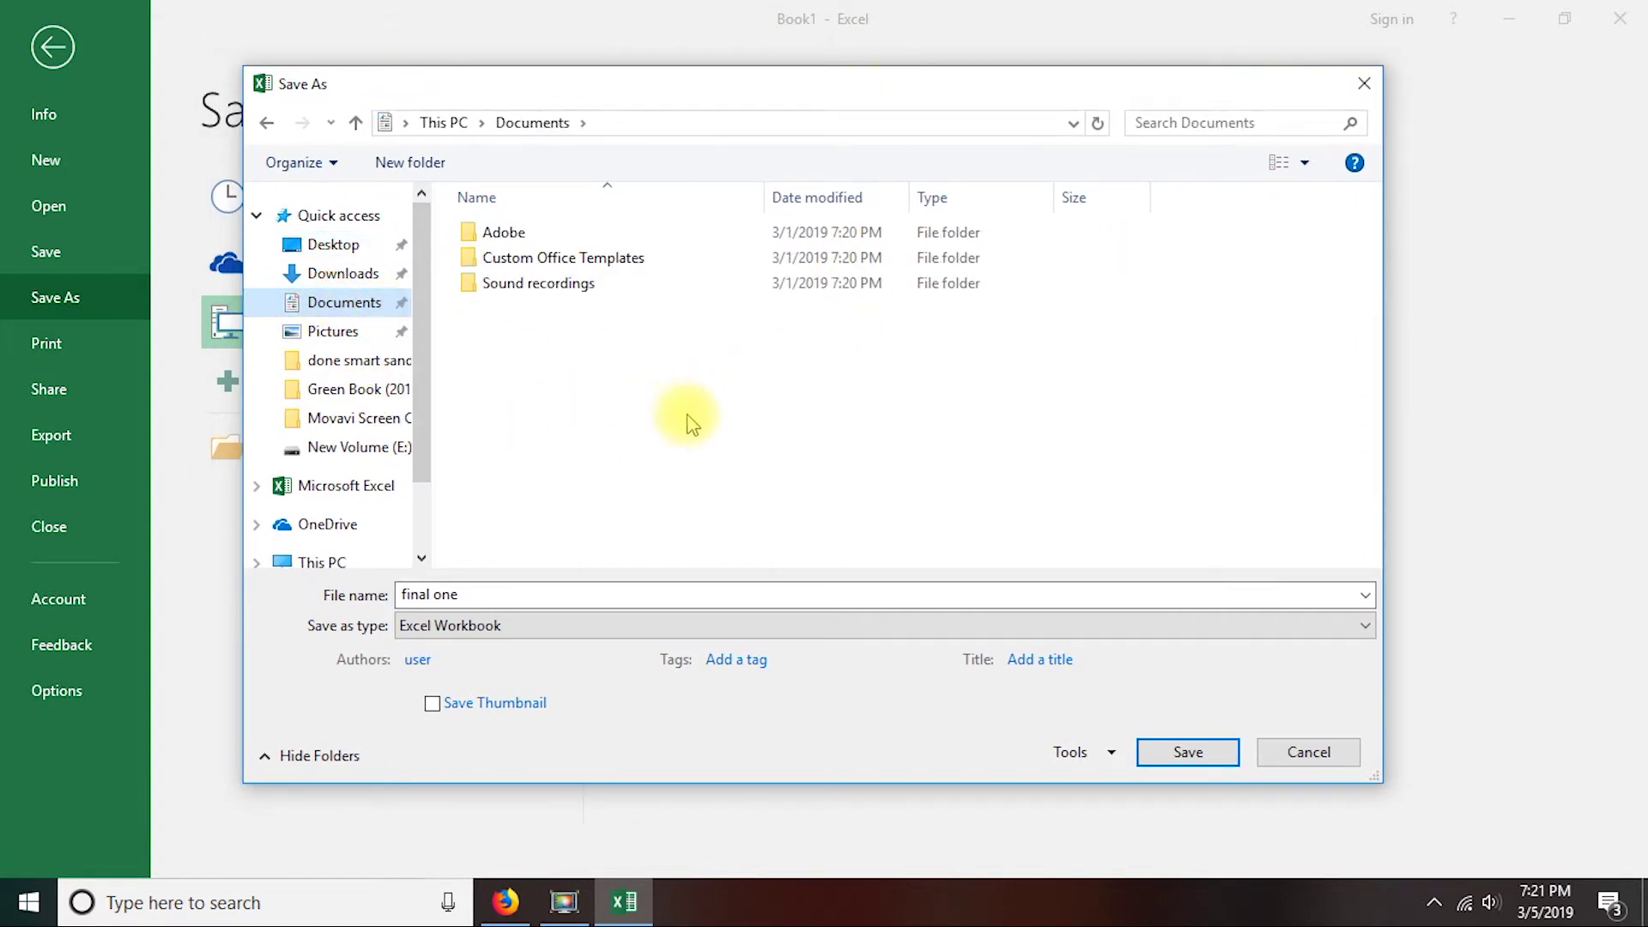
left_click(633, 415)
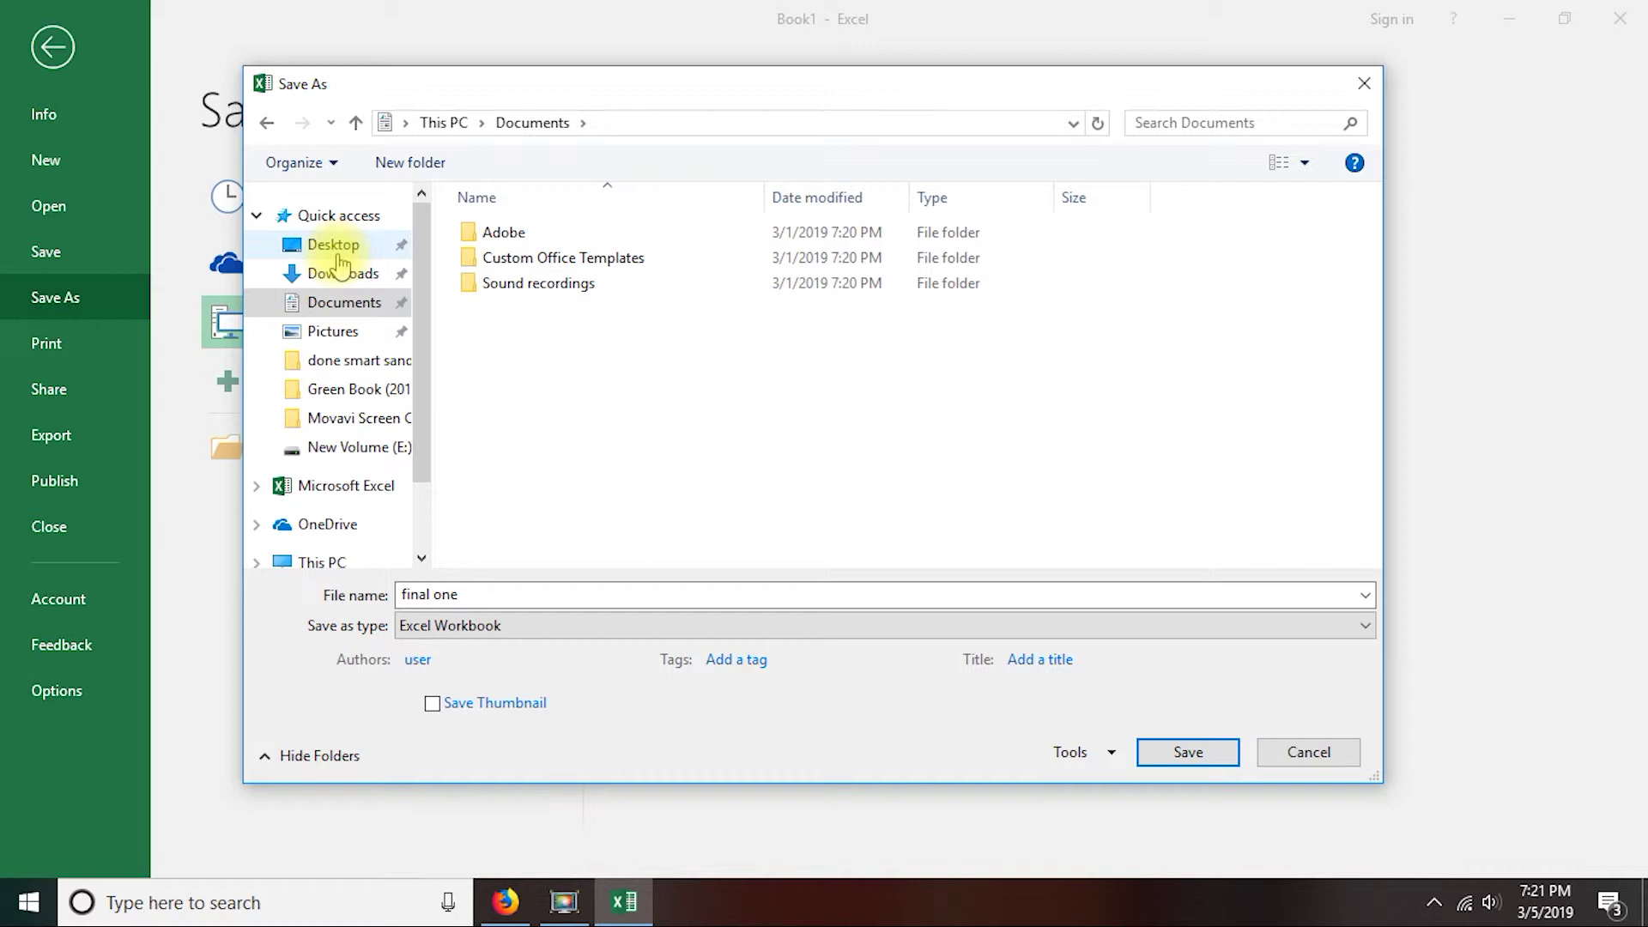
- Create a new folder named Sandesh on the Desktop in the Save As dialog
left_click(335, 249)
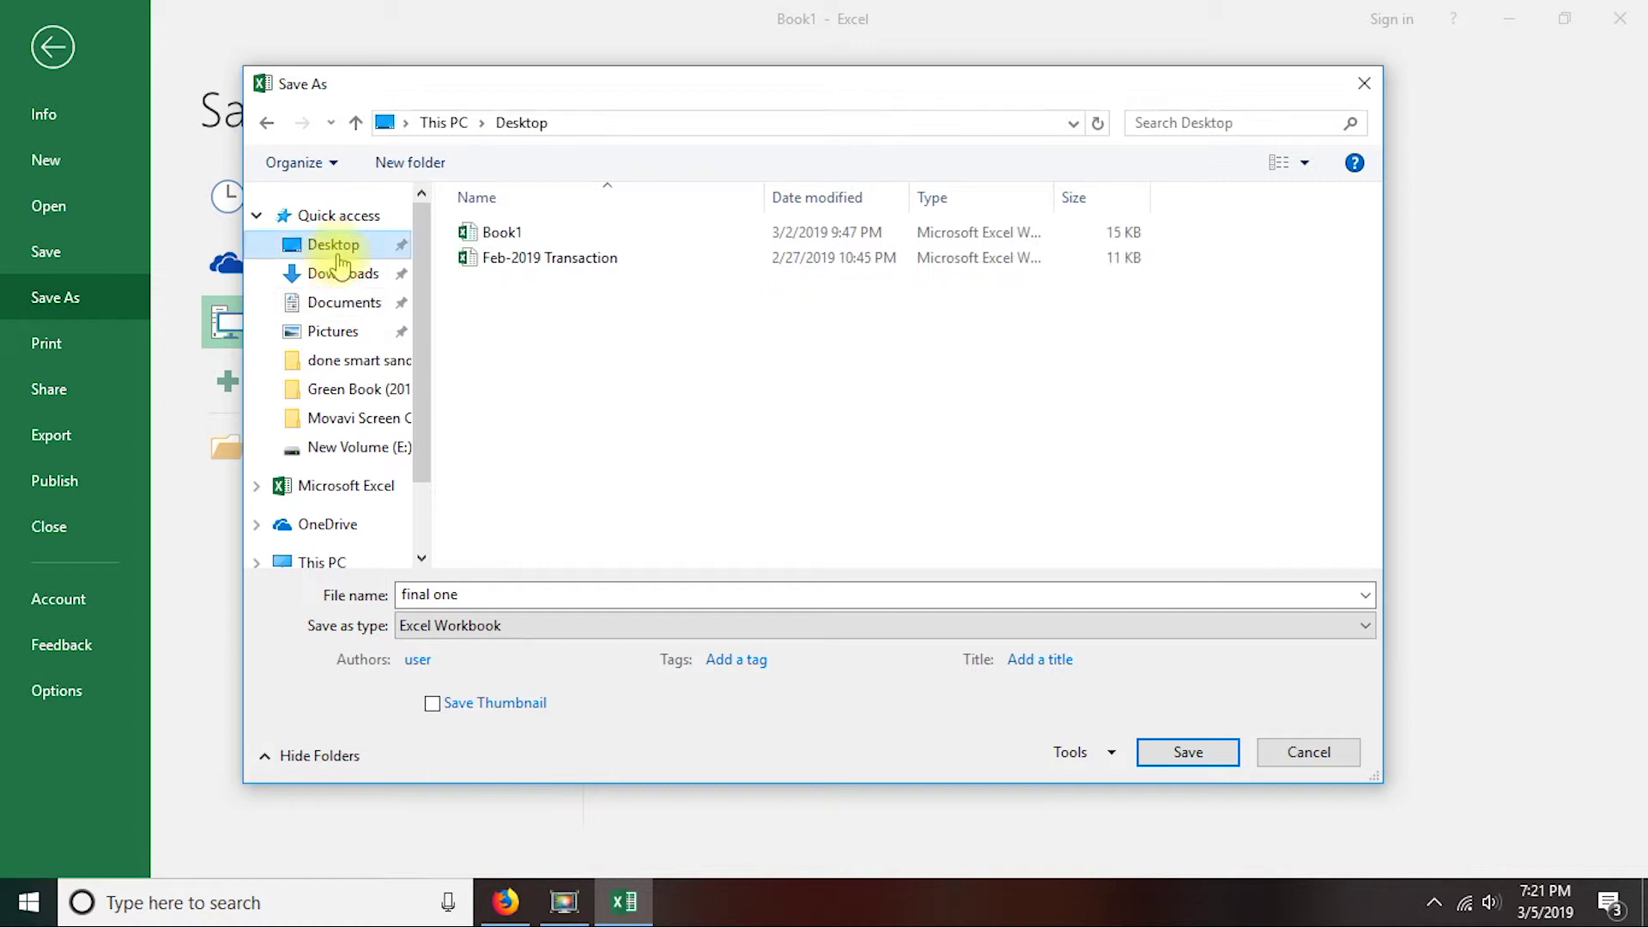
left_click(410, 163)
type("Sandesh")
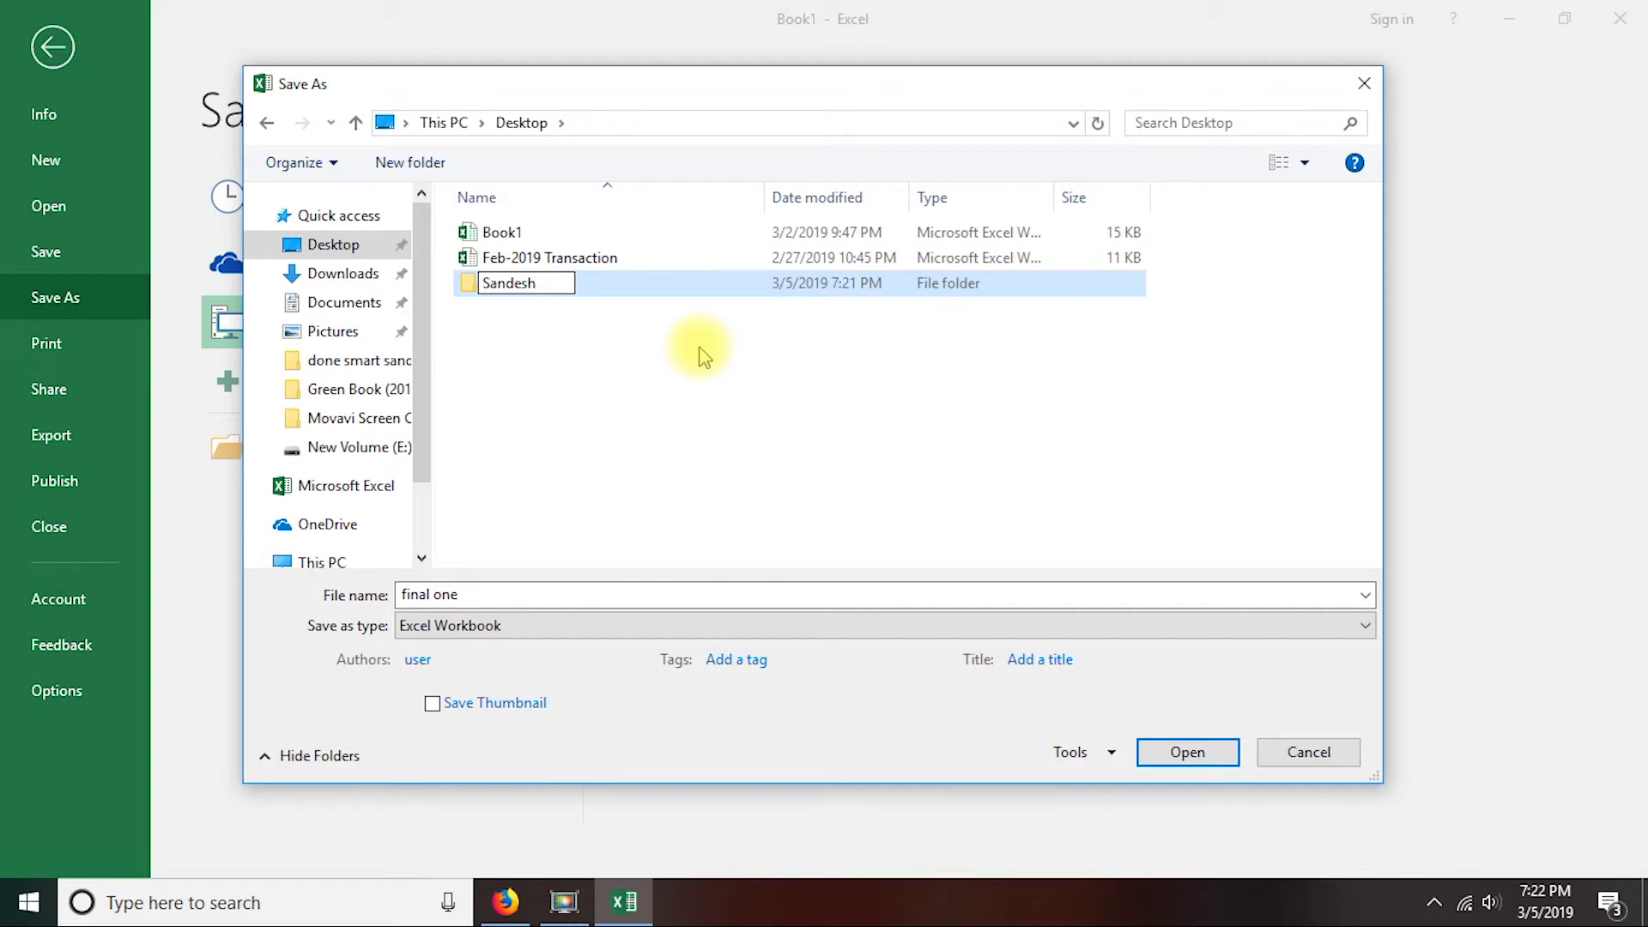
left_click(697, 352)
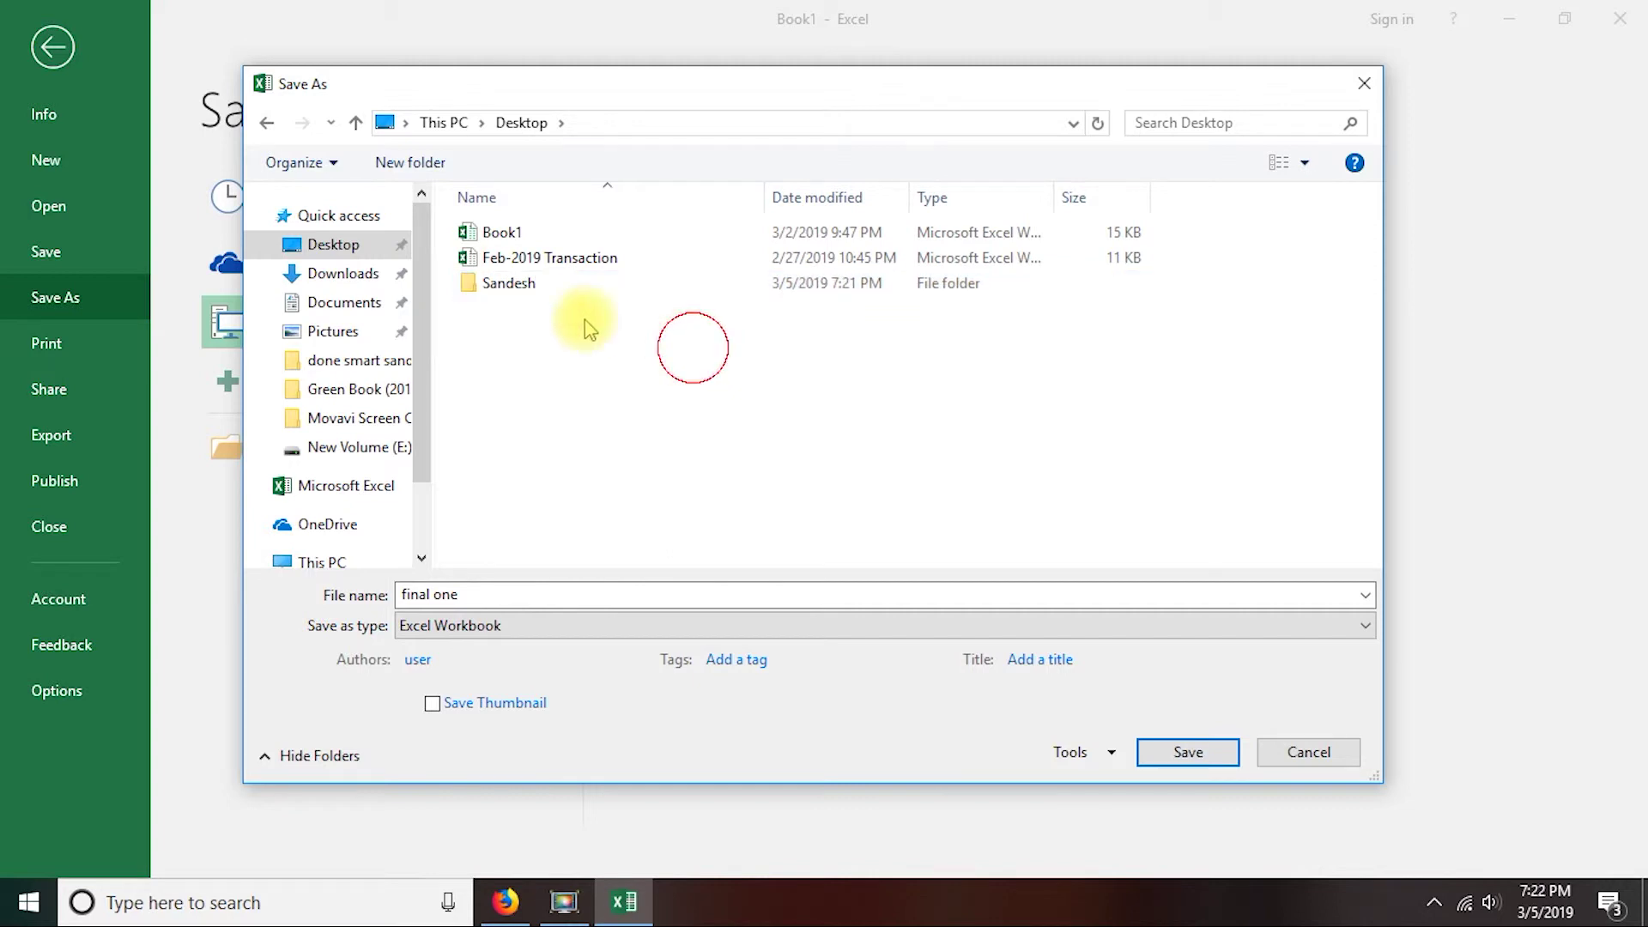
left_click(470, 289)
- Save the workbook as 'final one' inside the Sandesh folder
right_click(493, 290)
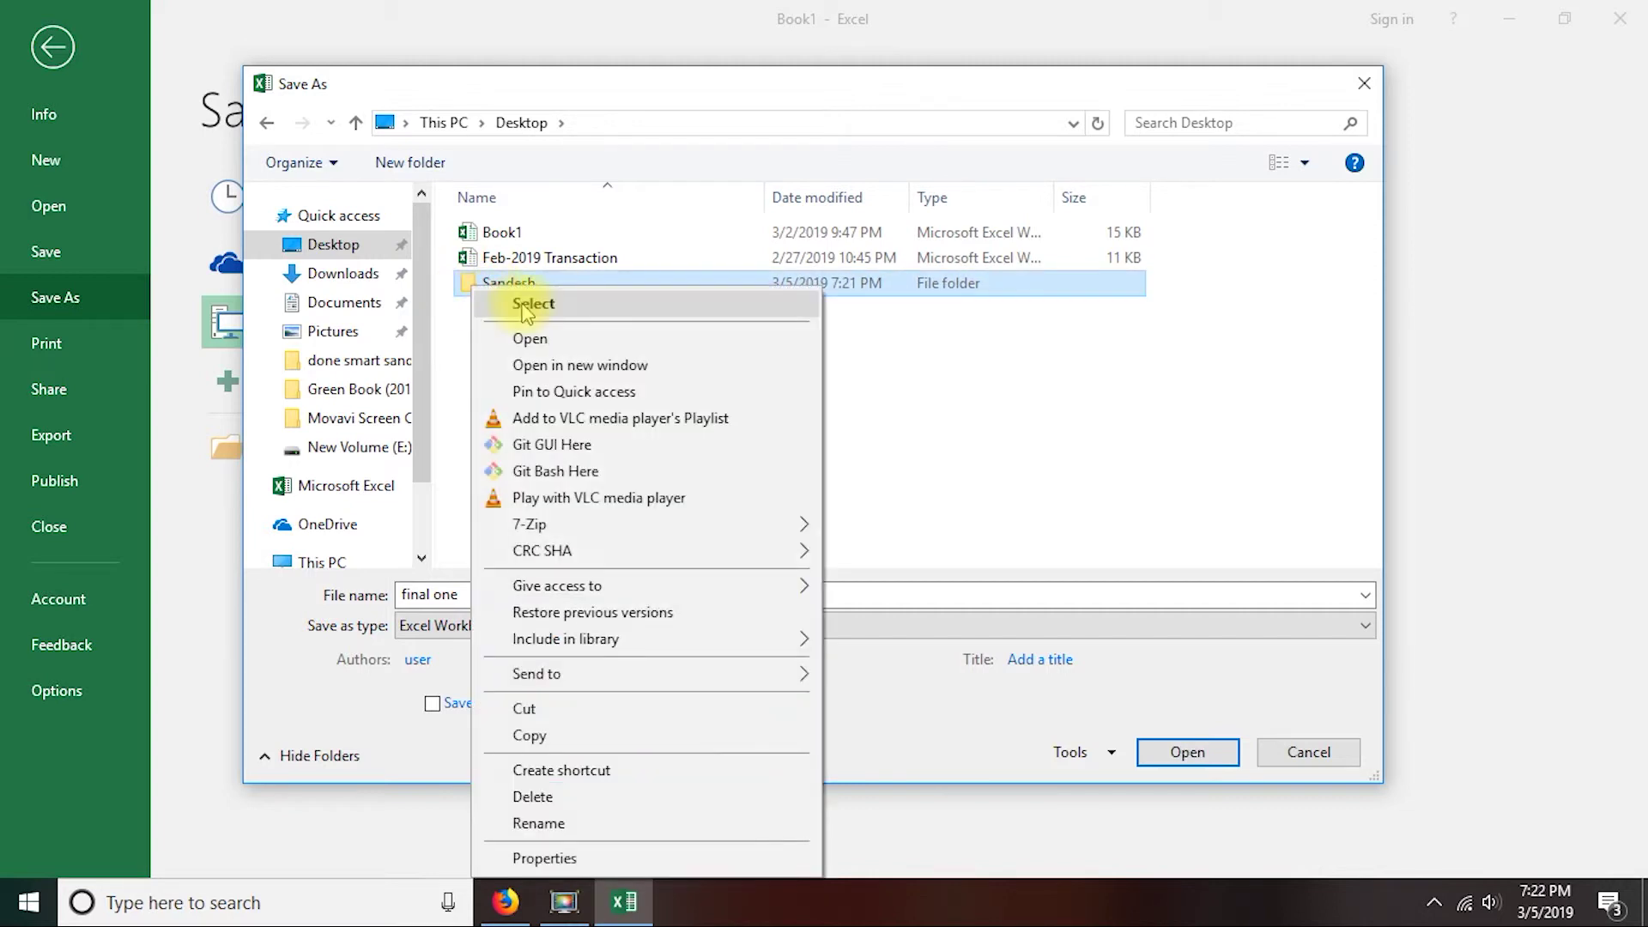
left_click(528, 304)
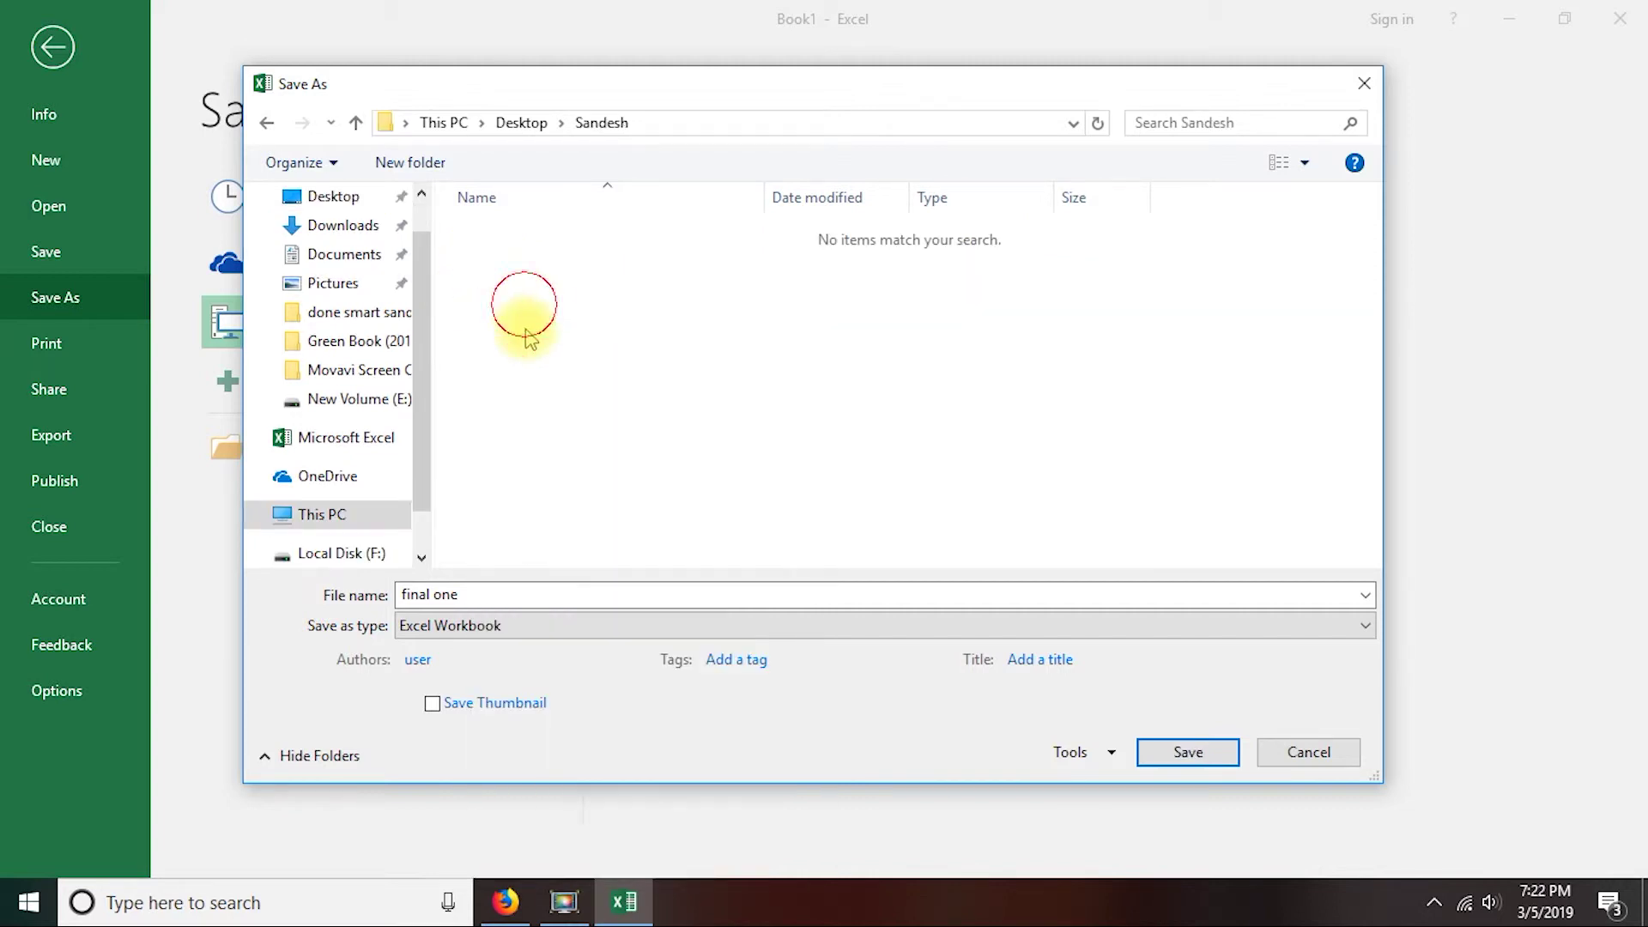
left_click(1185, 751)
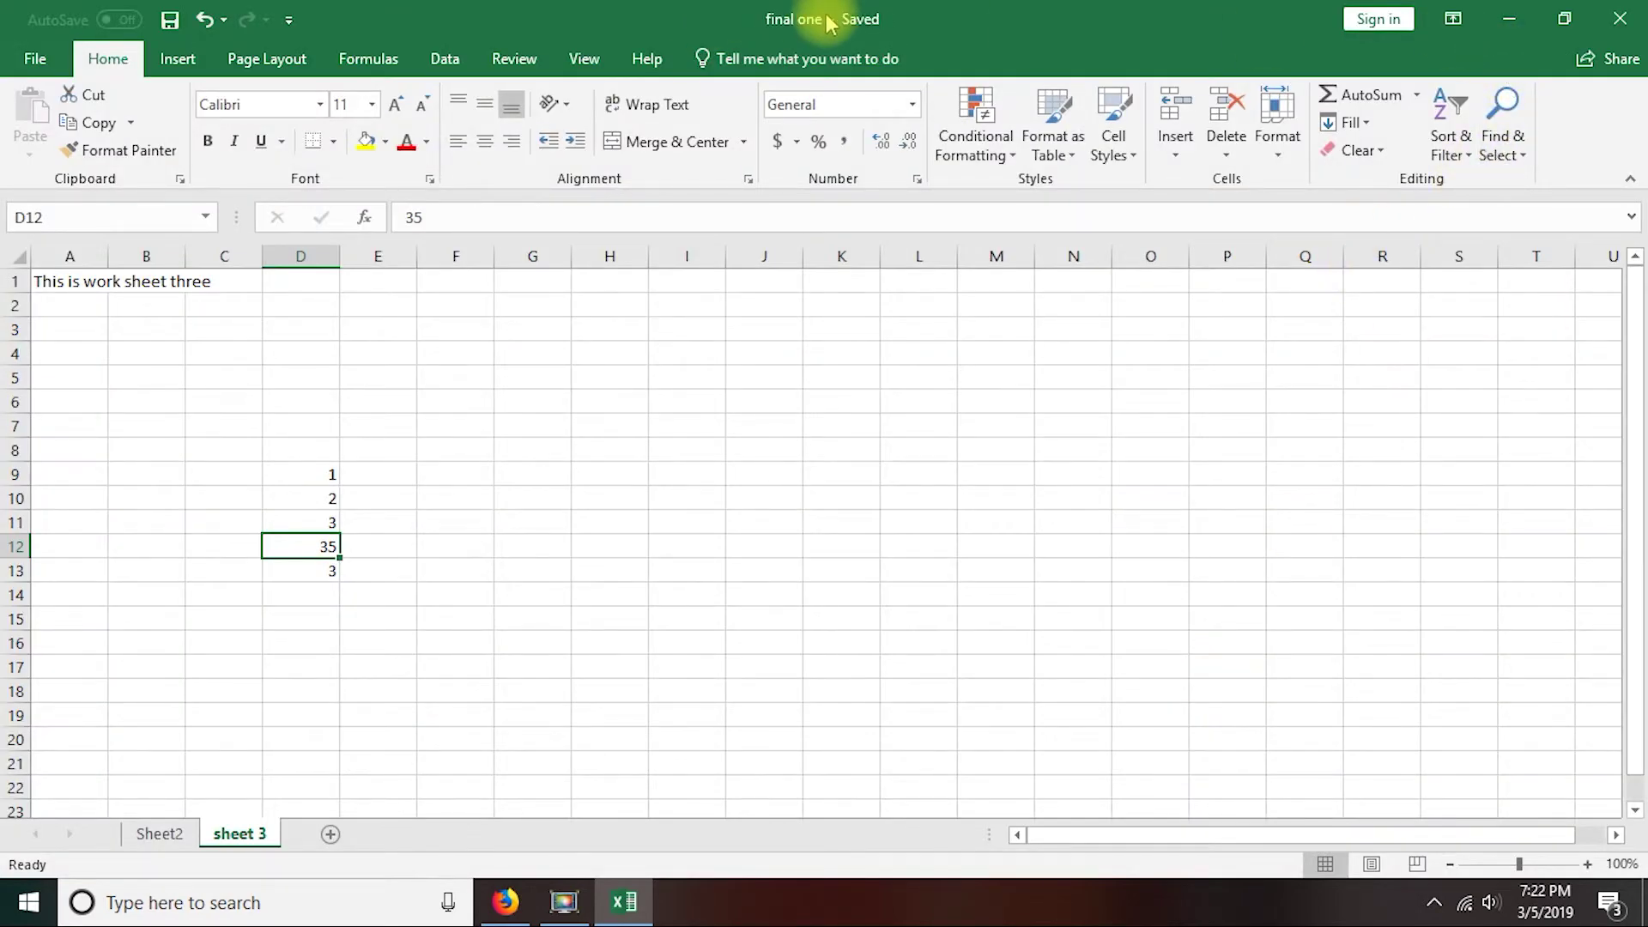
- Reopen 'final one' from the Desktop's Sandesh folder in File Explorer, widening the Type column
left_click(1508, 18)
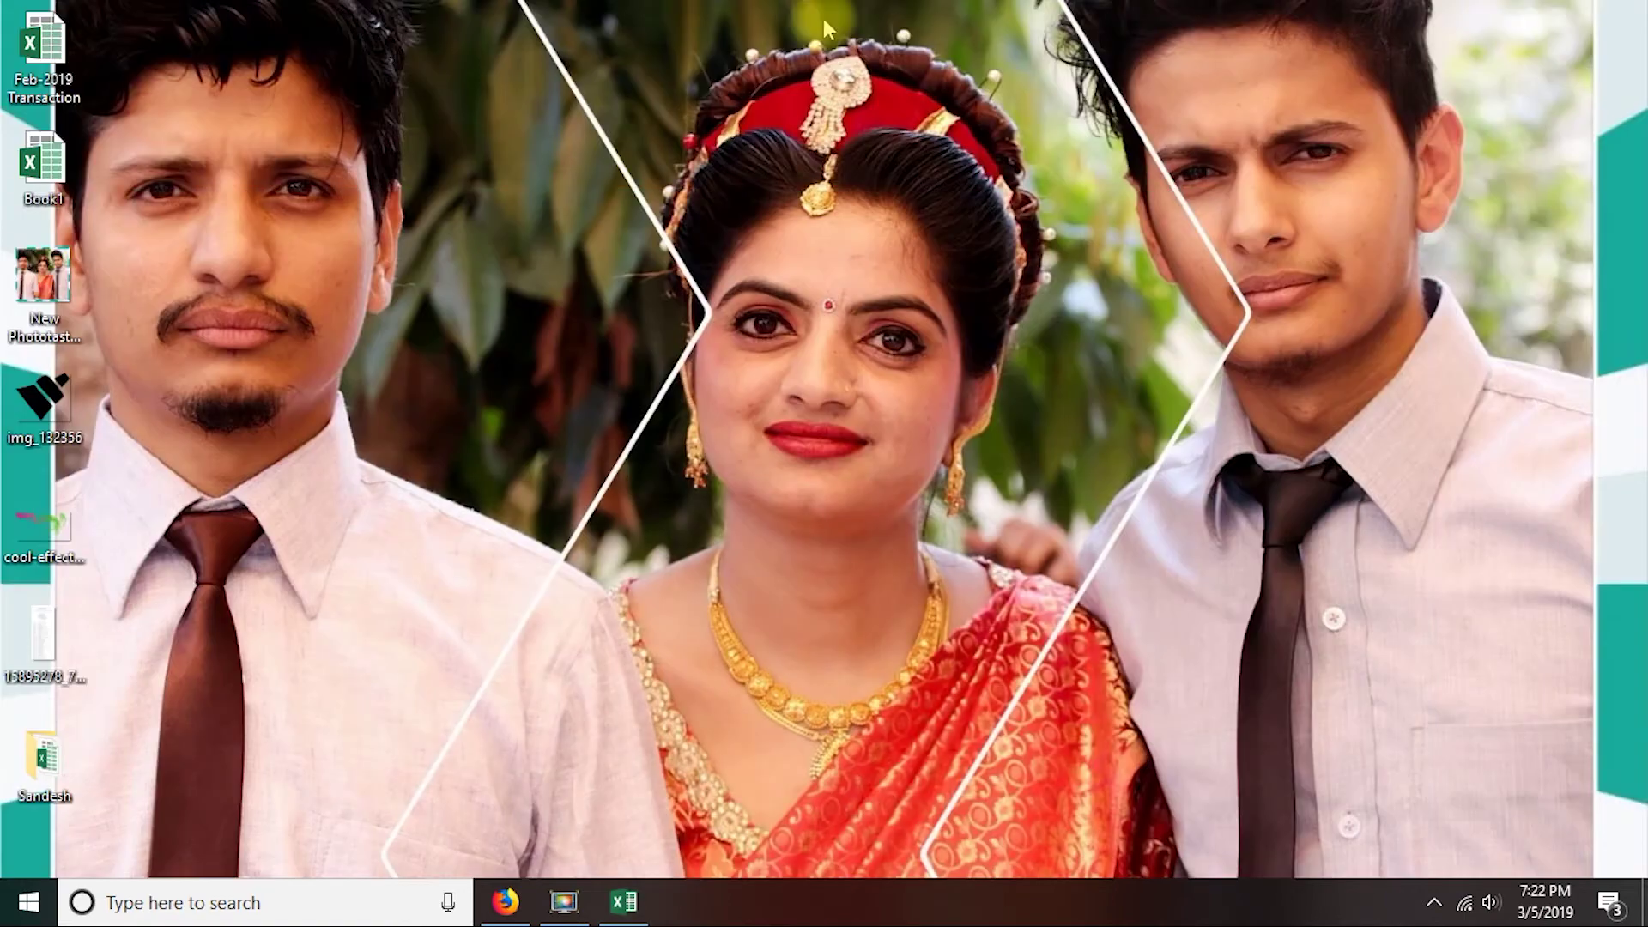
left_click_drag(38, 798, 537, 218)
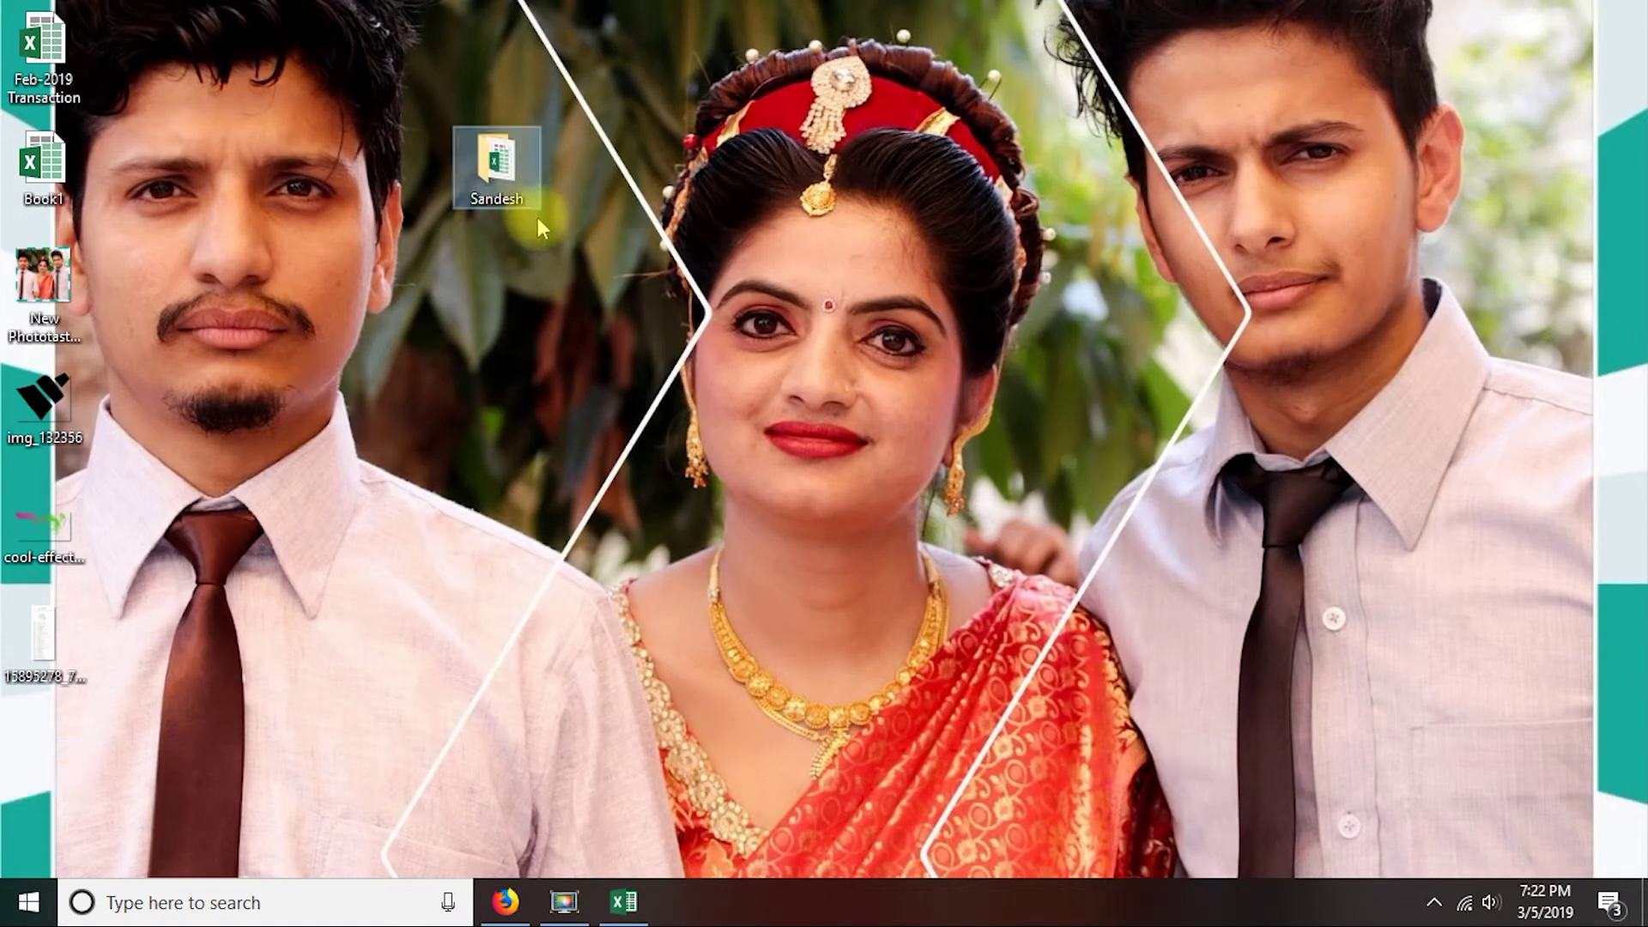
double_click(487, 168)
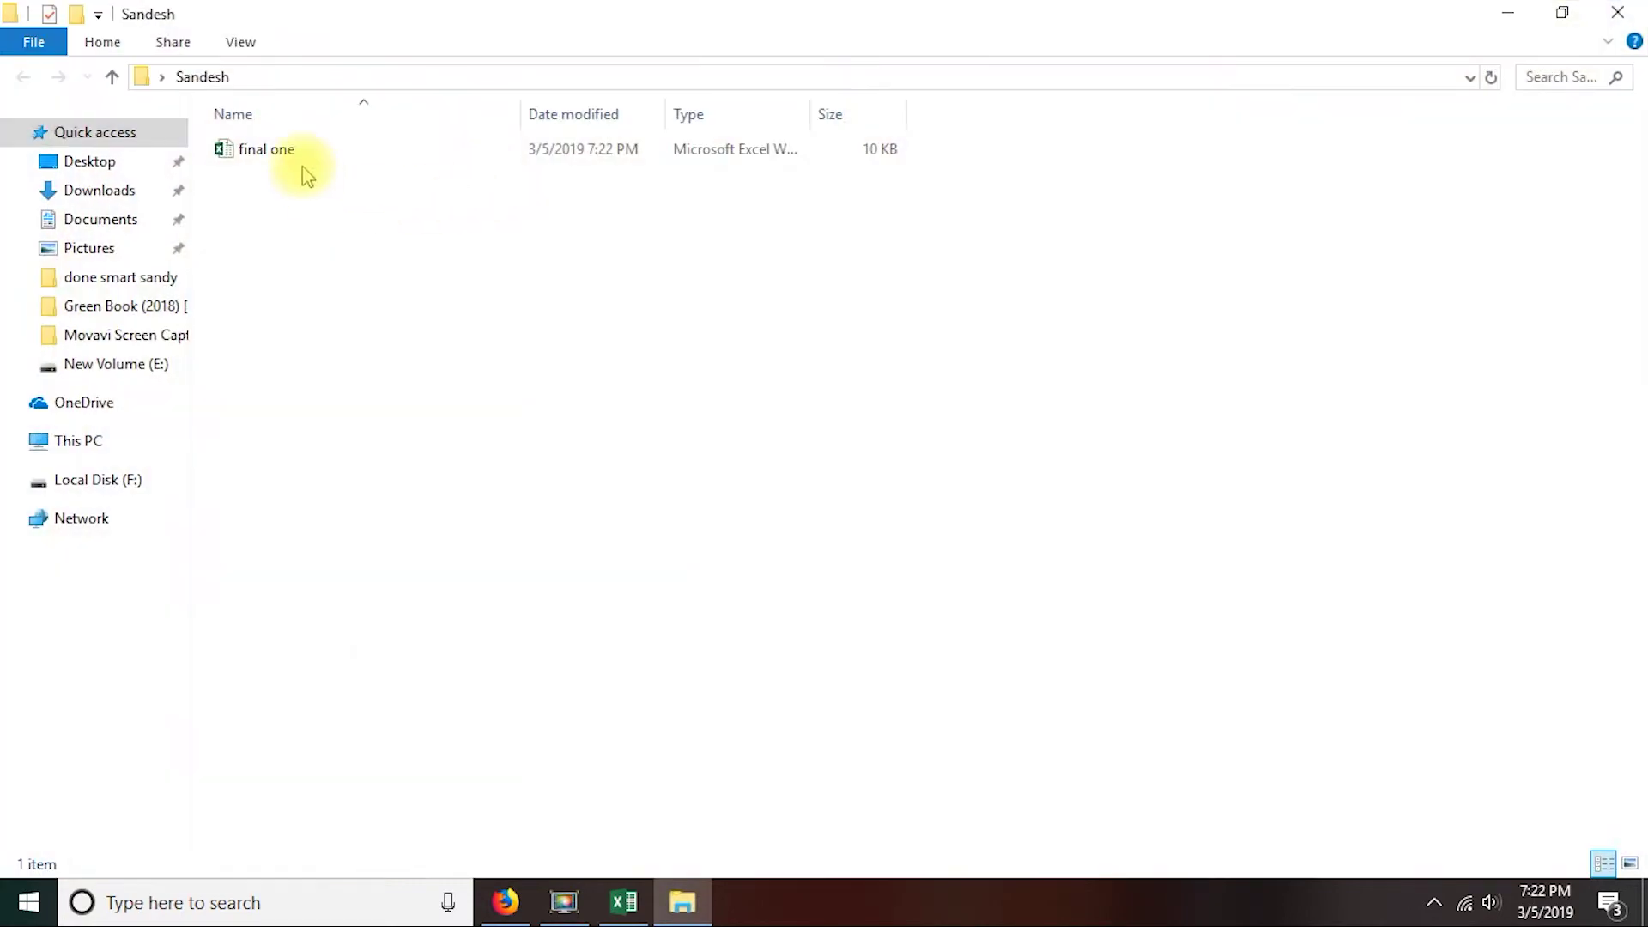
left_click(261, 154)
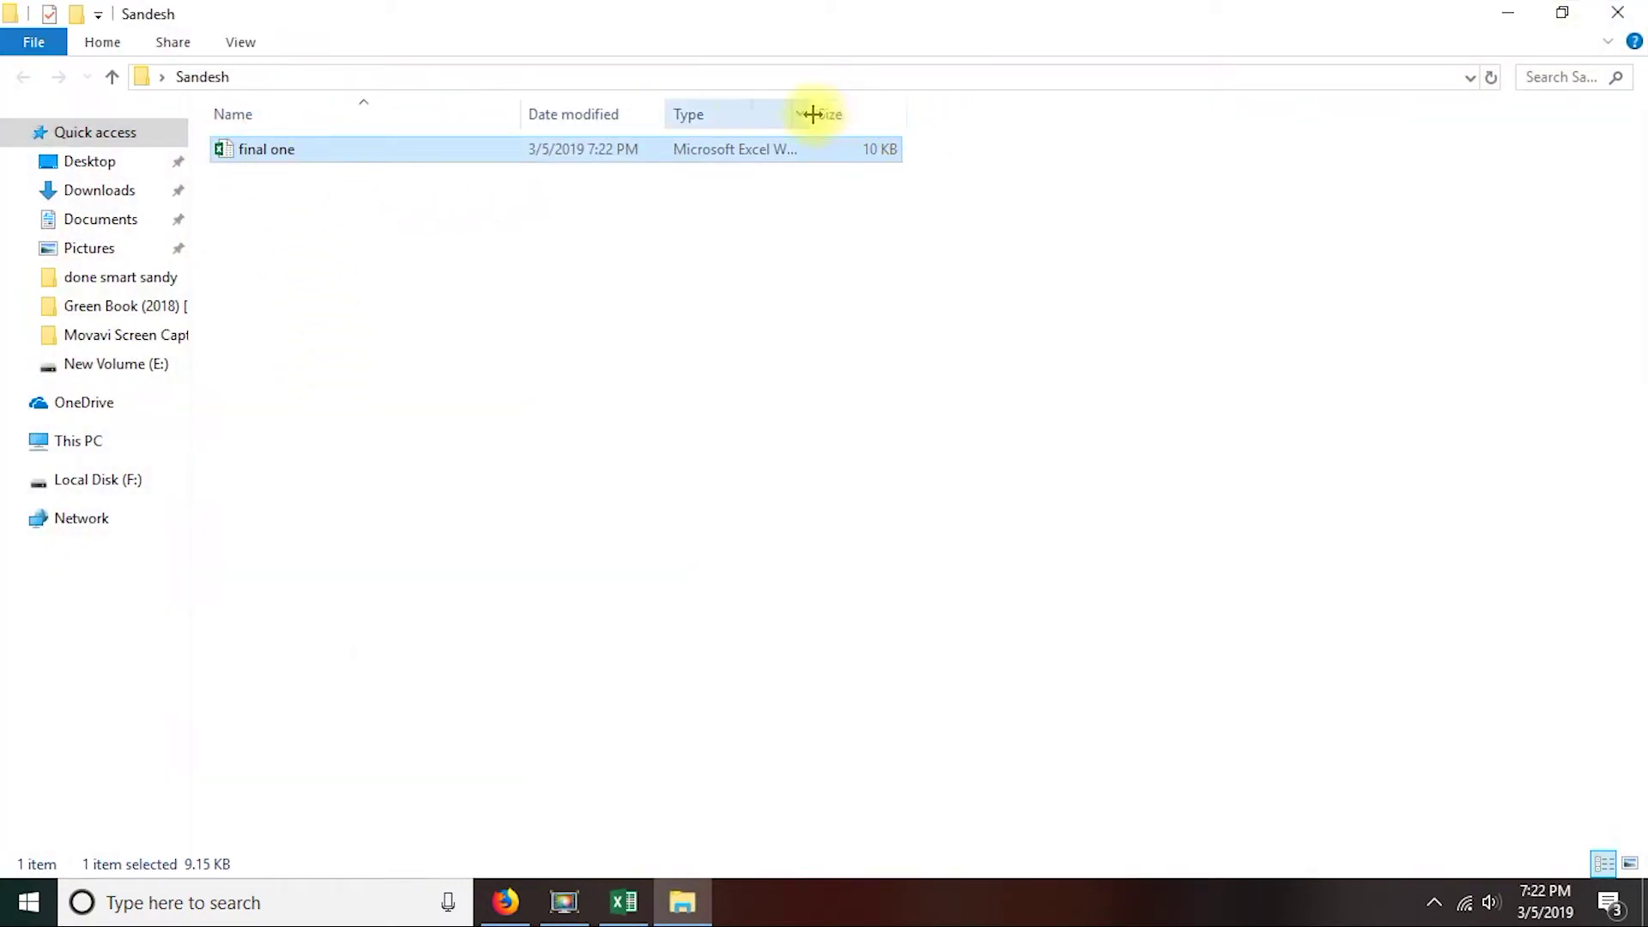
left_click_drag(812, 114, 967, 103)
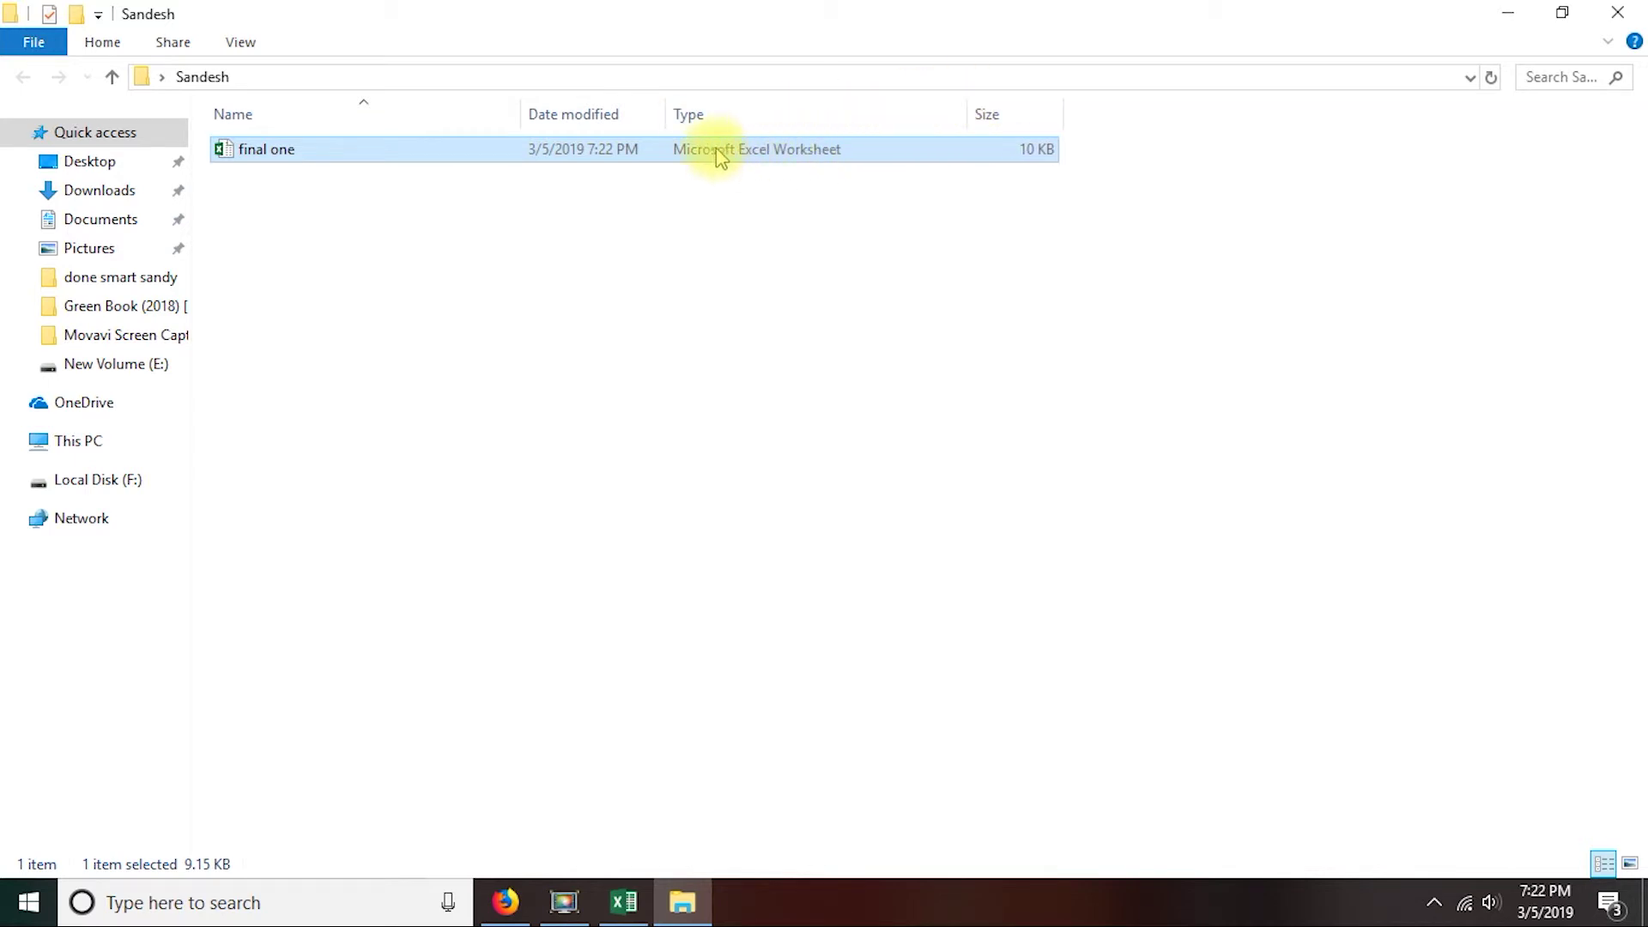
mouse_move(266, 149)
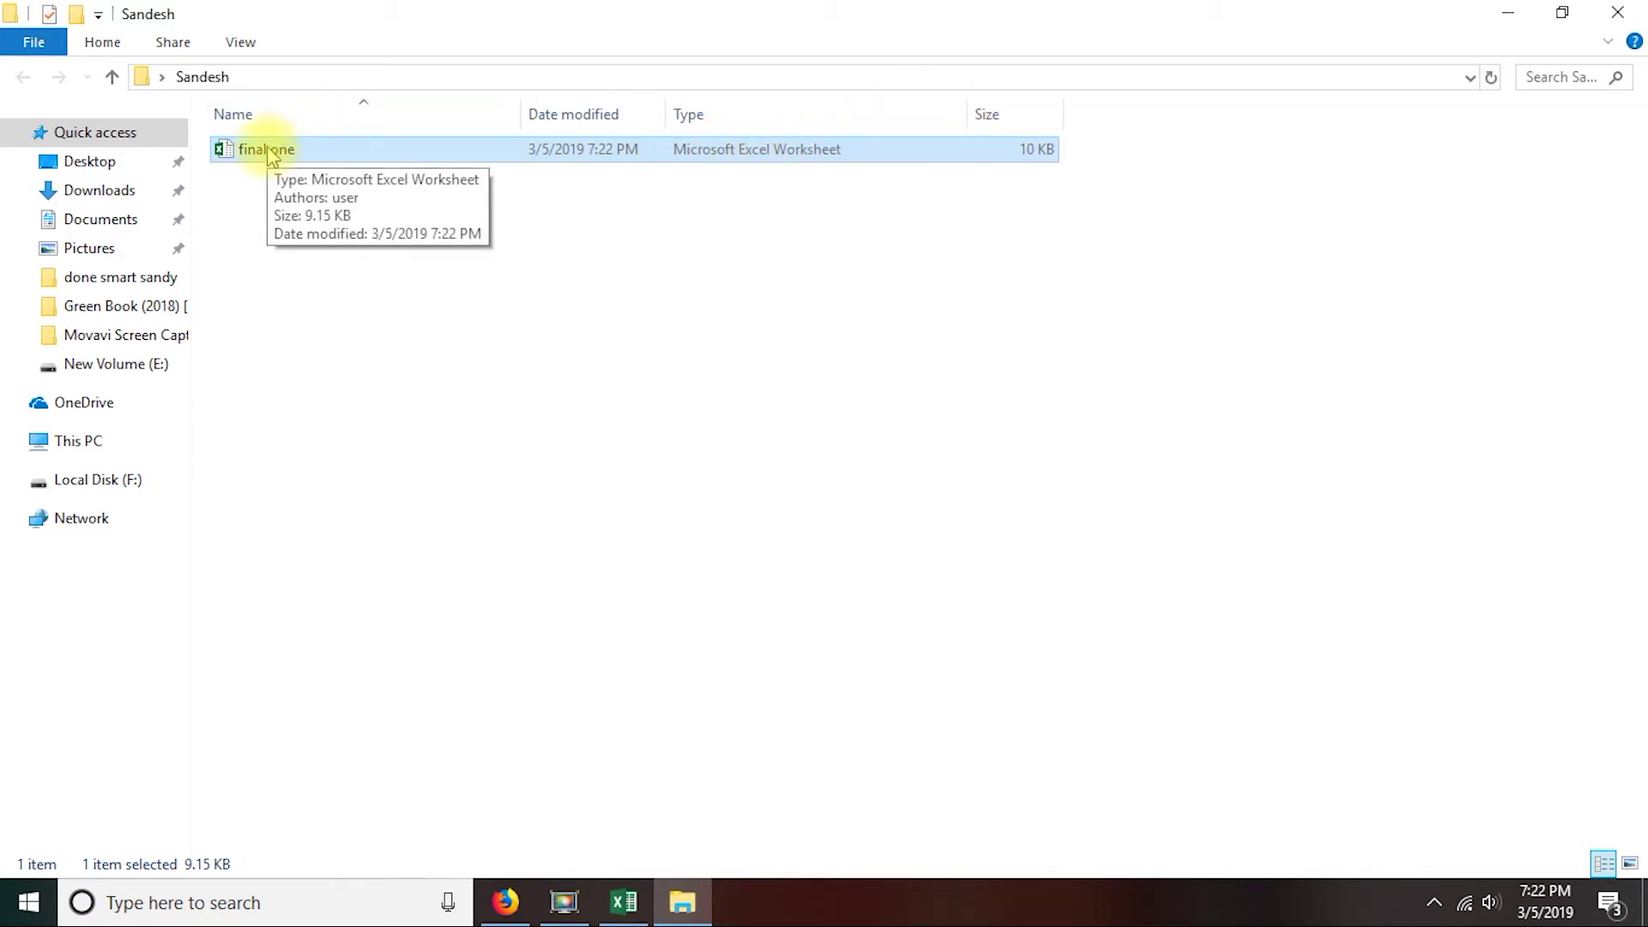
double_click(267, 151)
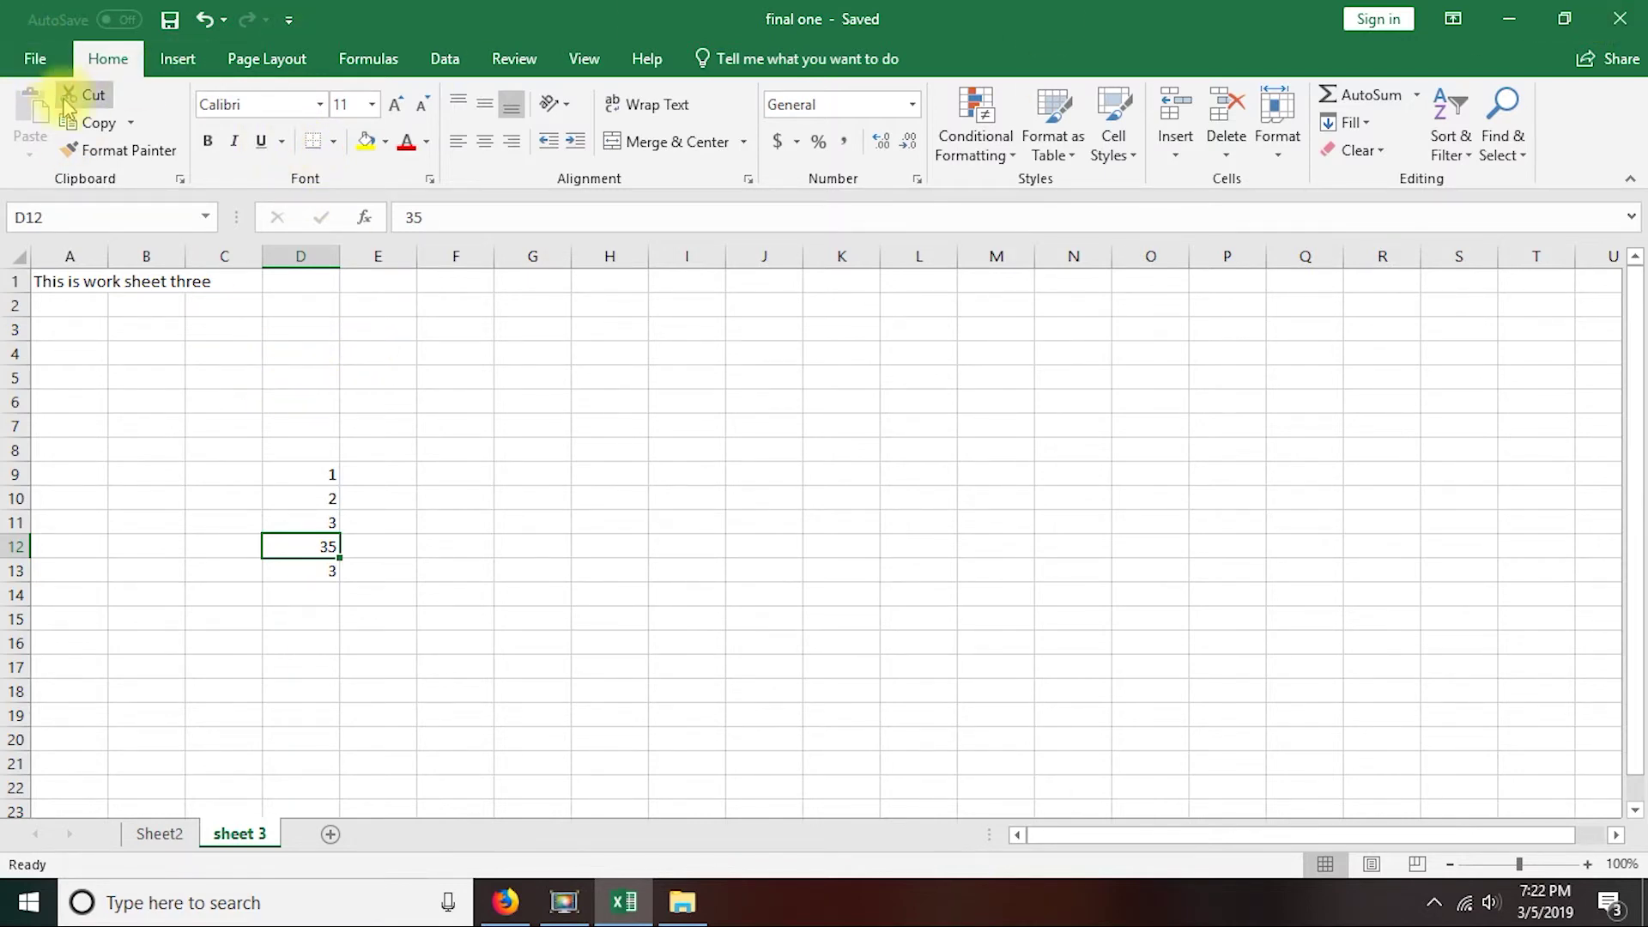
- Close 'final one' and bring up Excel's recent workbooks list
left_click(35, 58)
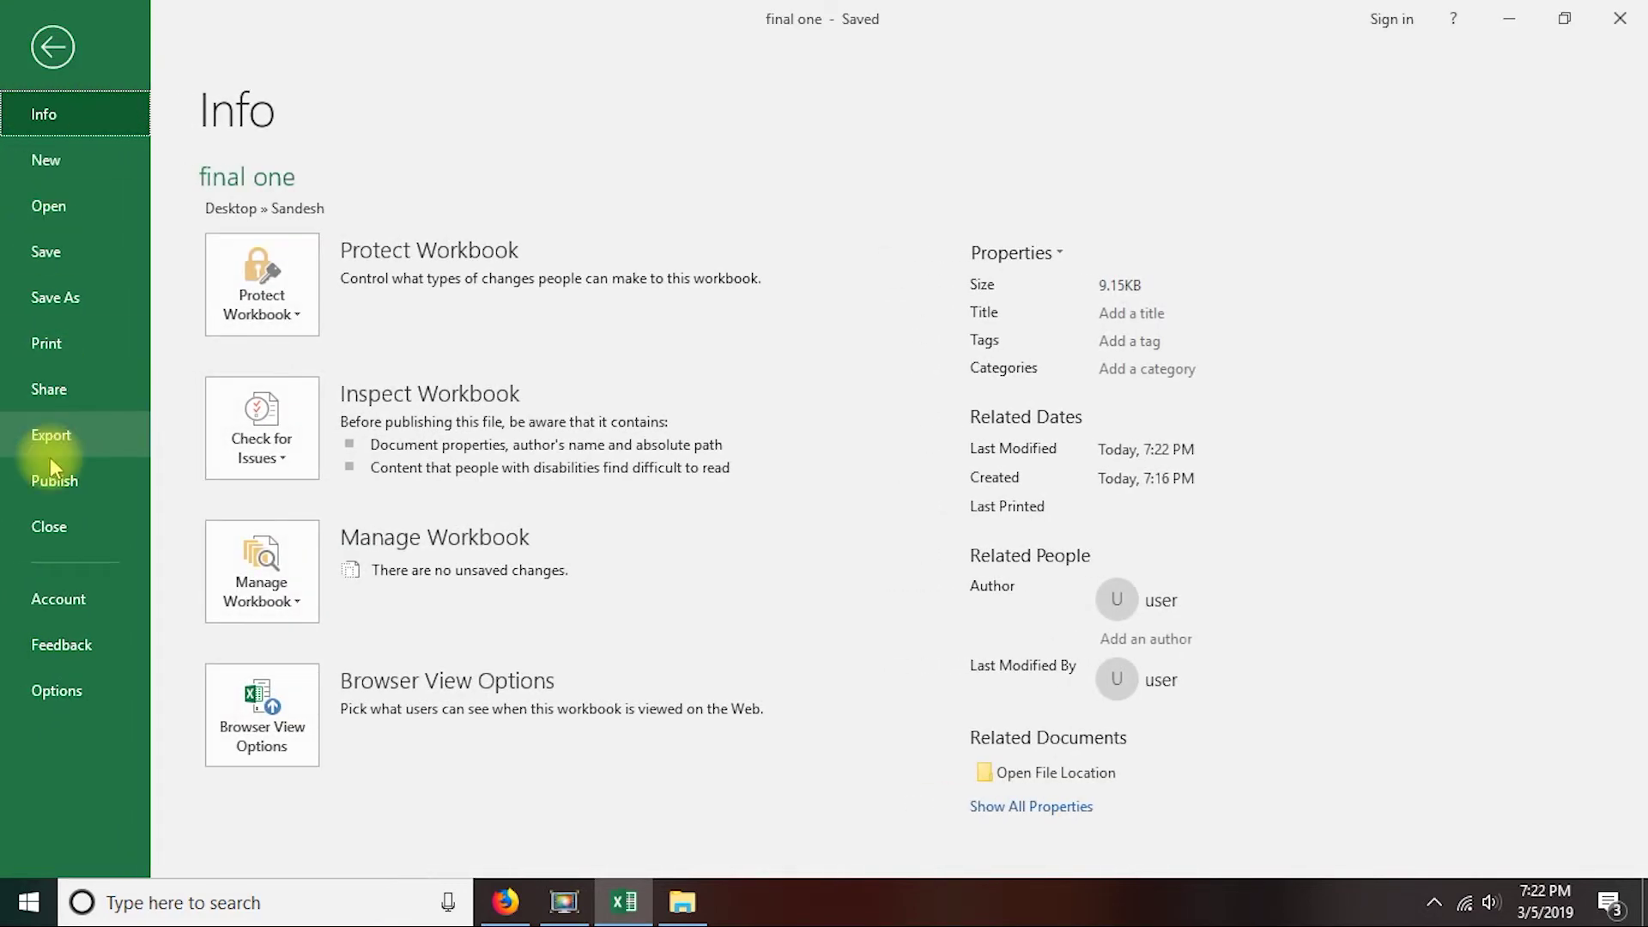
left_click(55, 527)
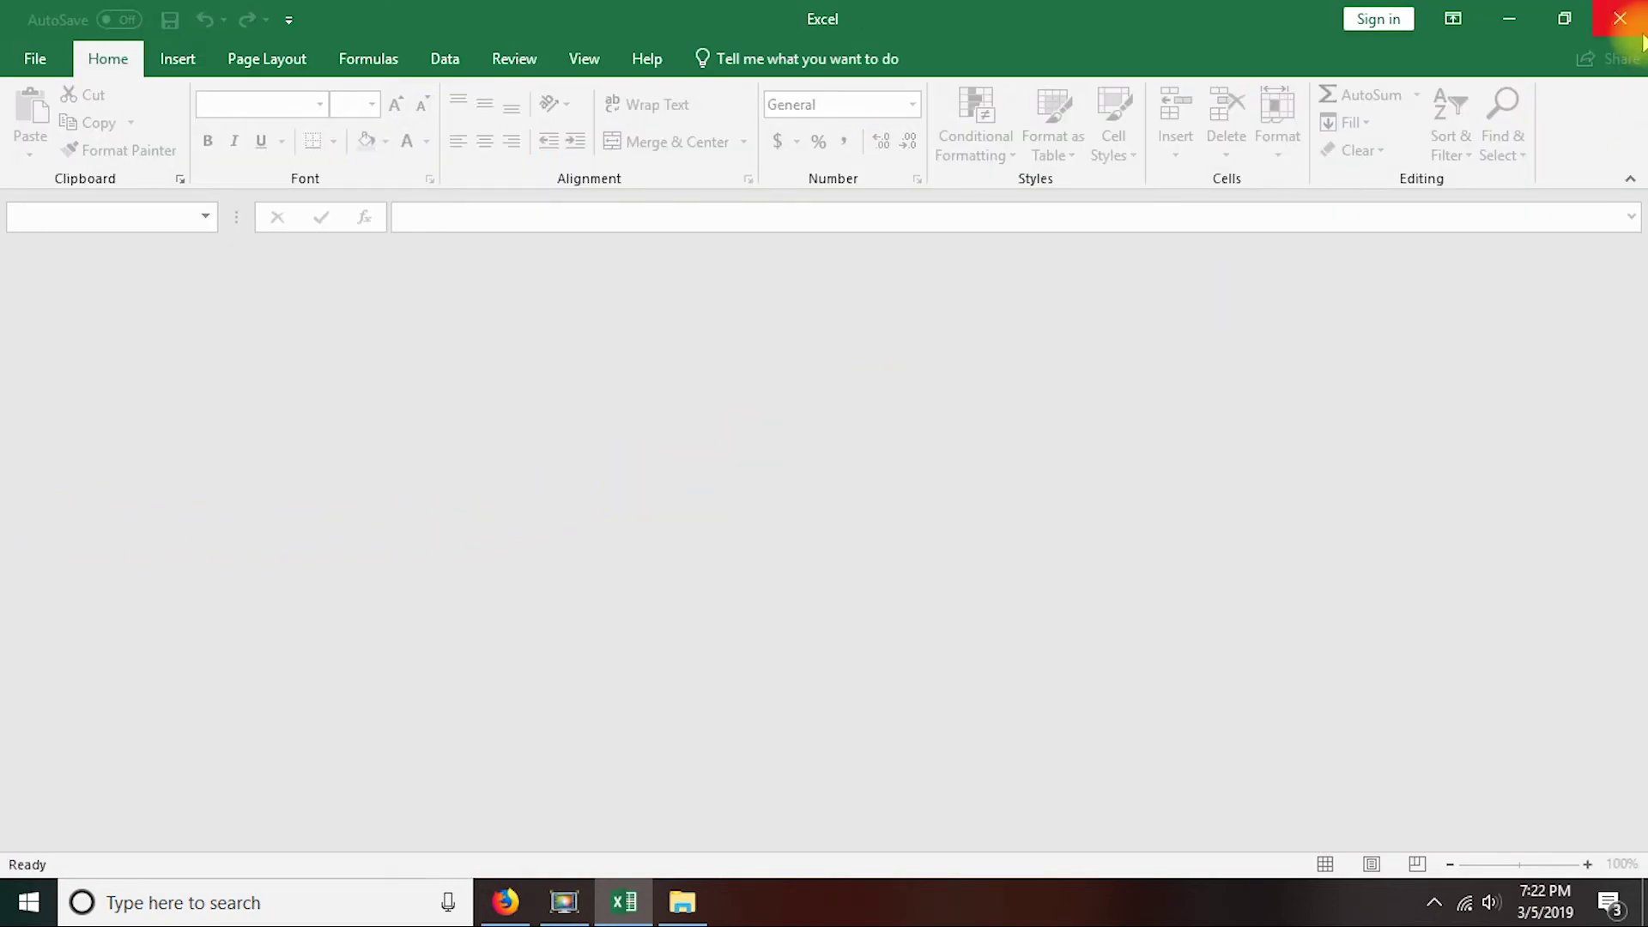
left_click(34, 57)
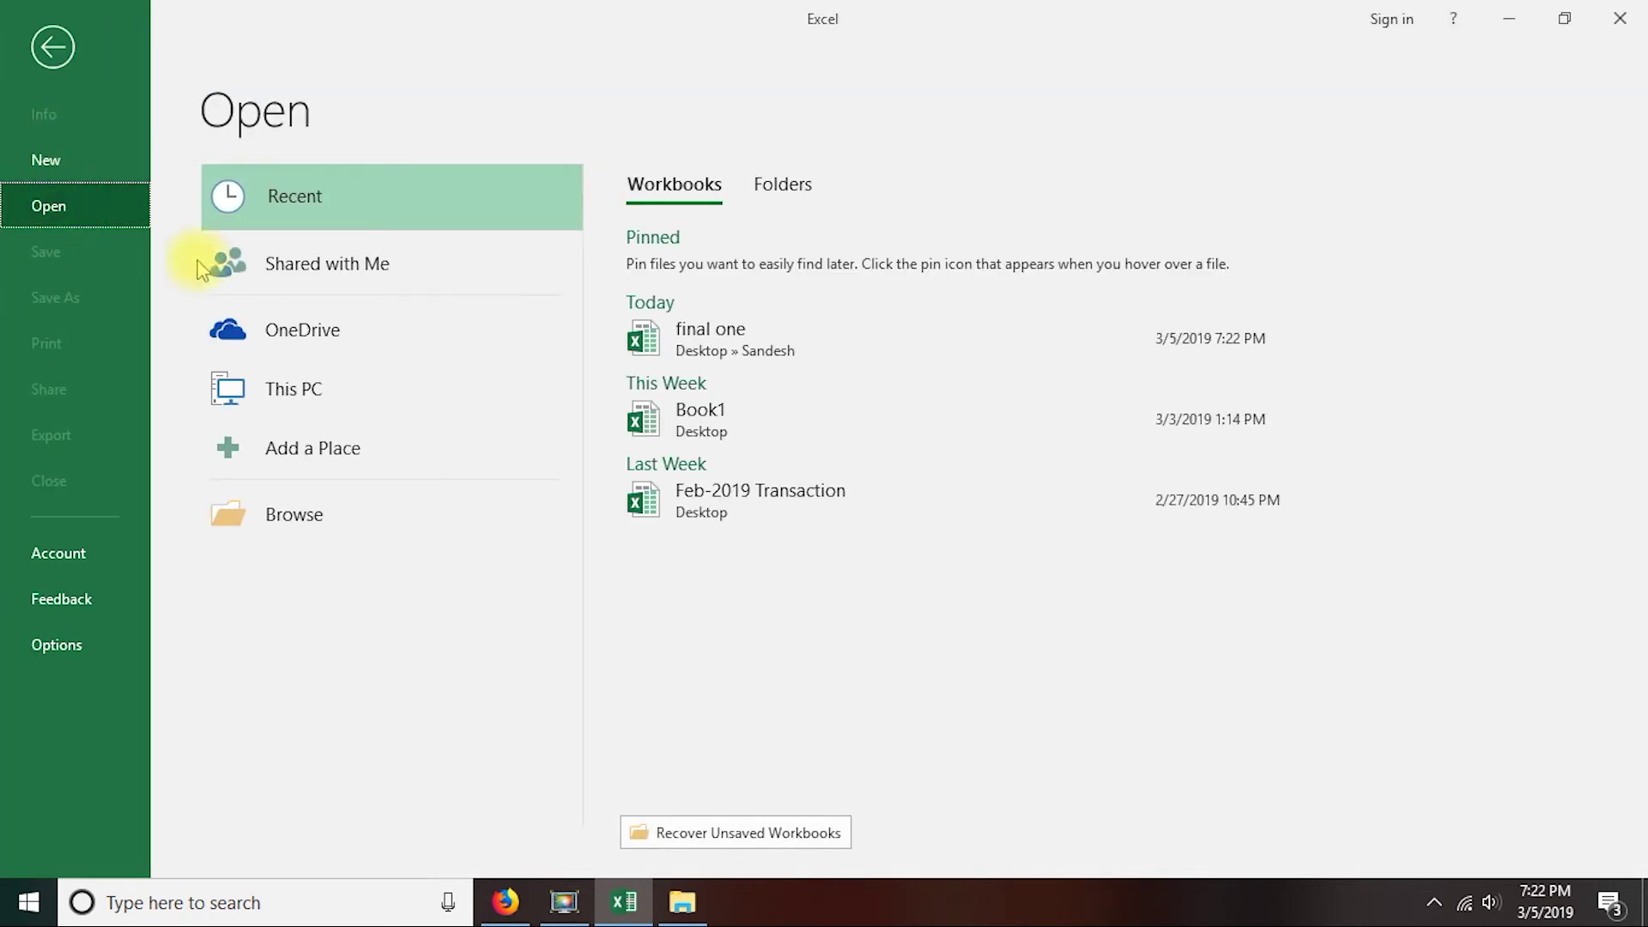
- Open Feb-2019 Transaction, view its Expense sheet, then close Excel and reopen 'final one' from Sandesh
left_click(784, 514)
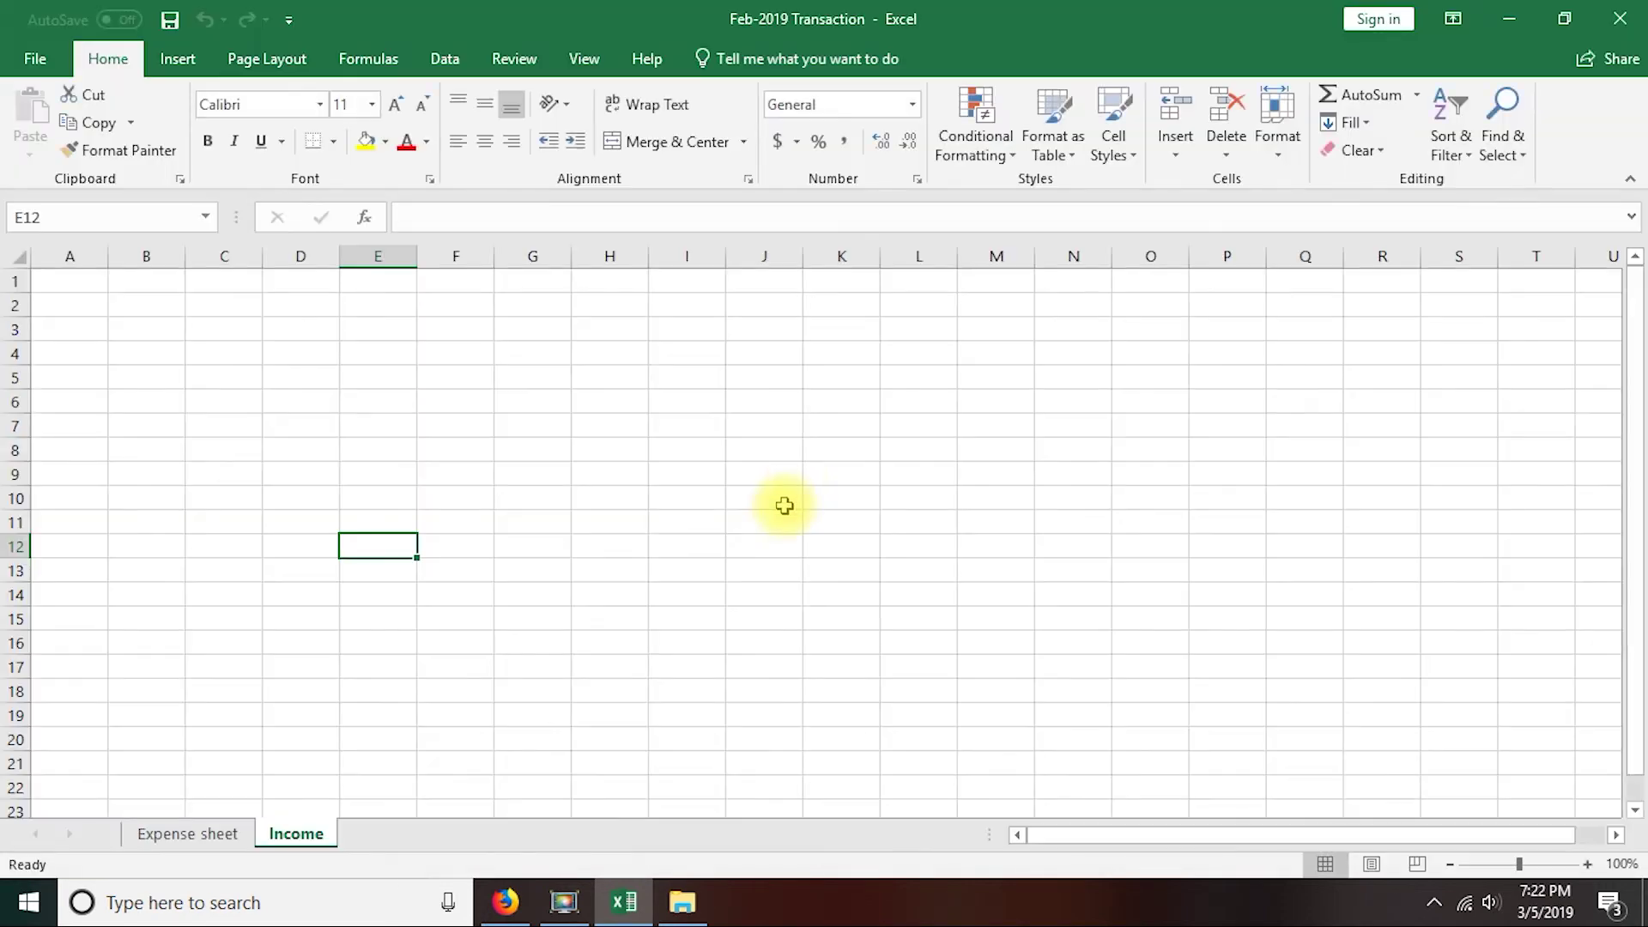
scroll(587, 461, "down", 4)
scroll(588, 461, "up", 4)
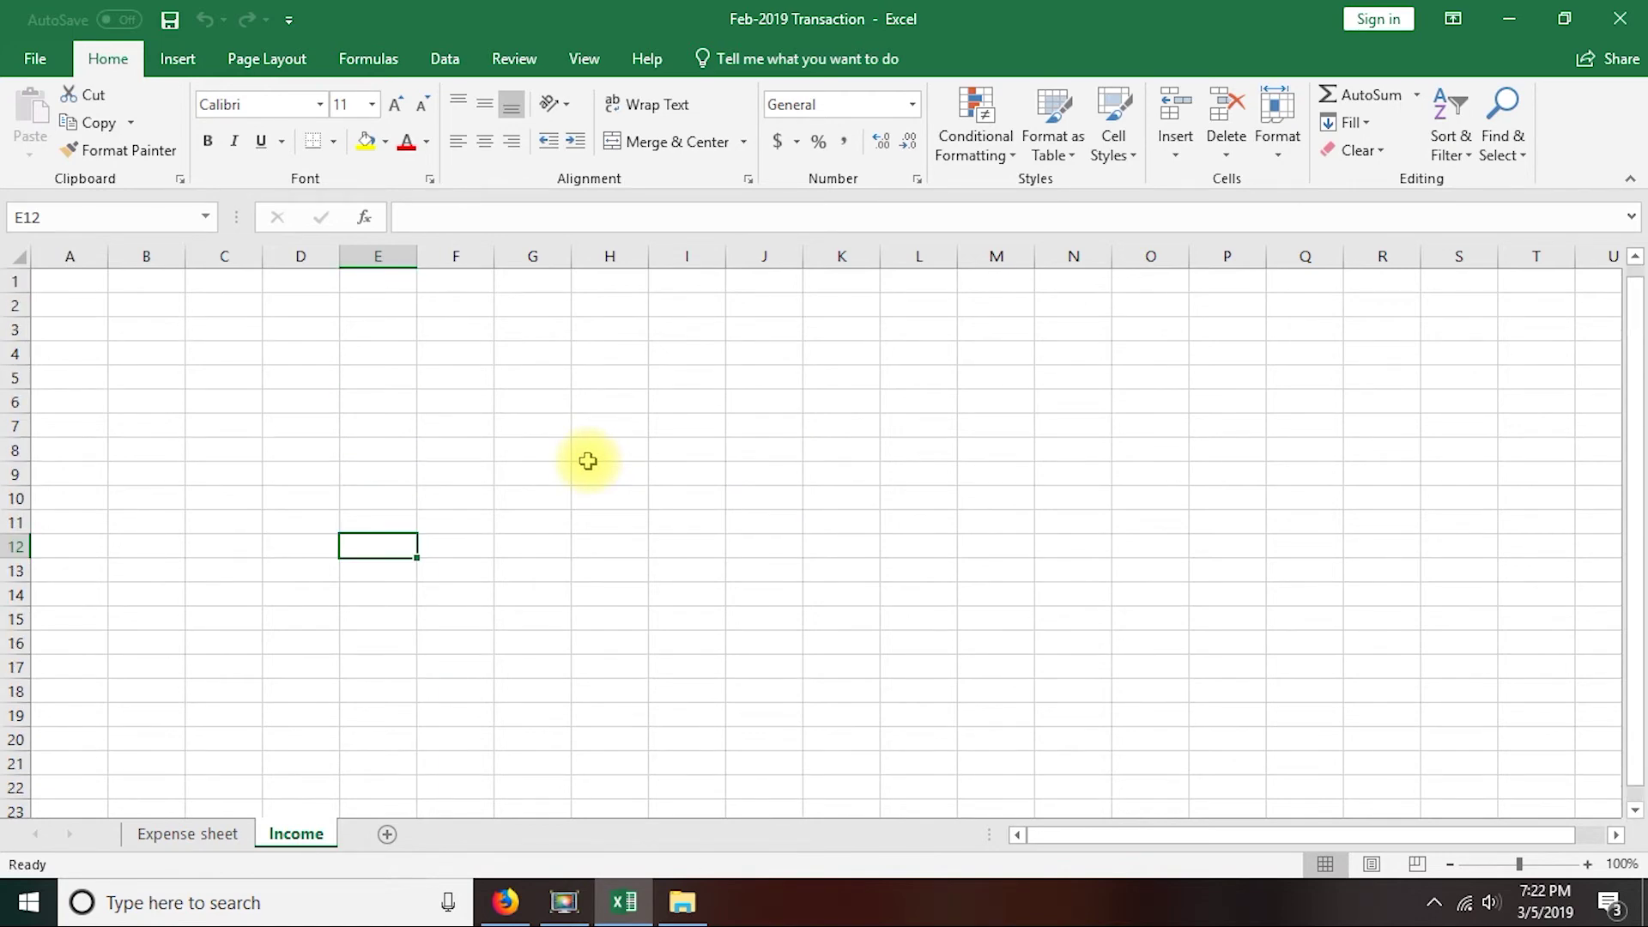
left_click(167, 831)
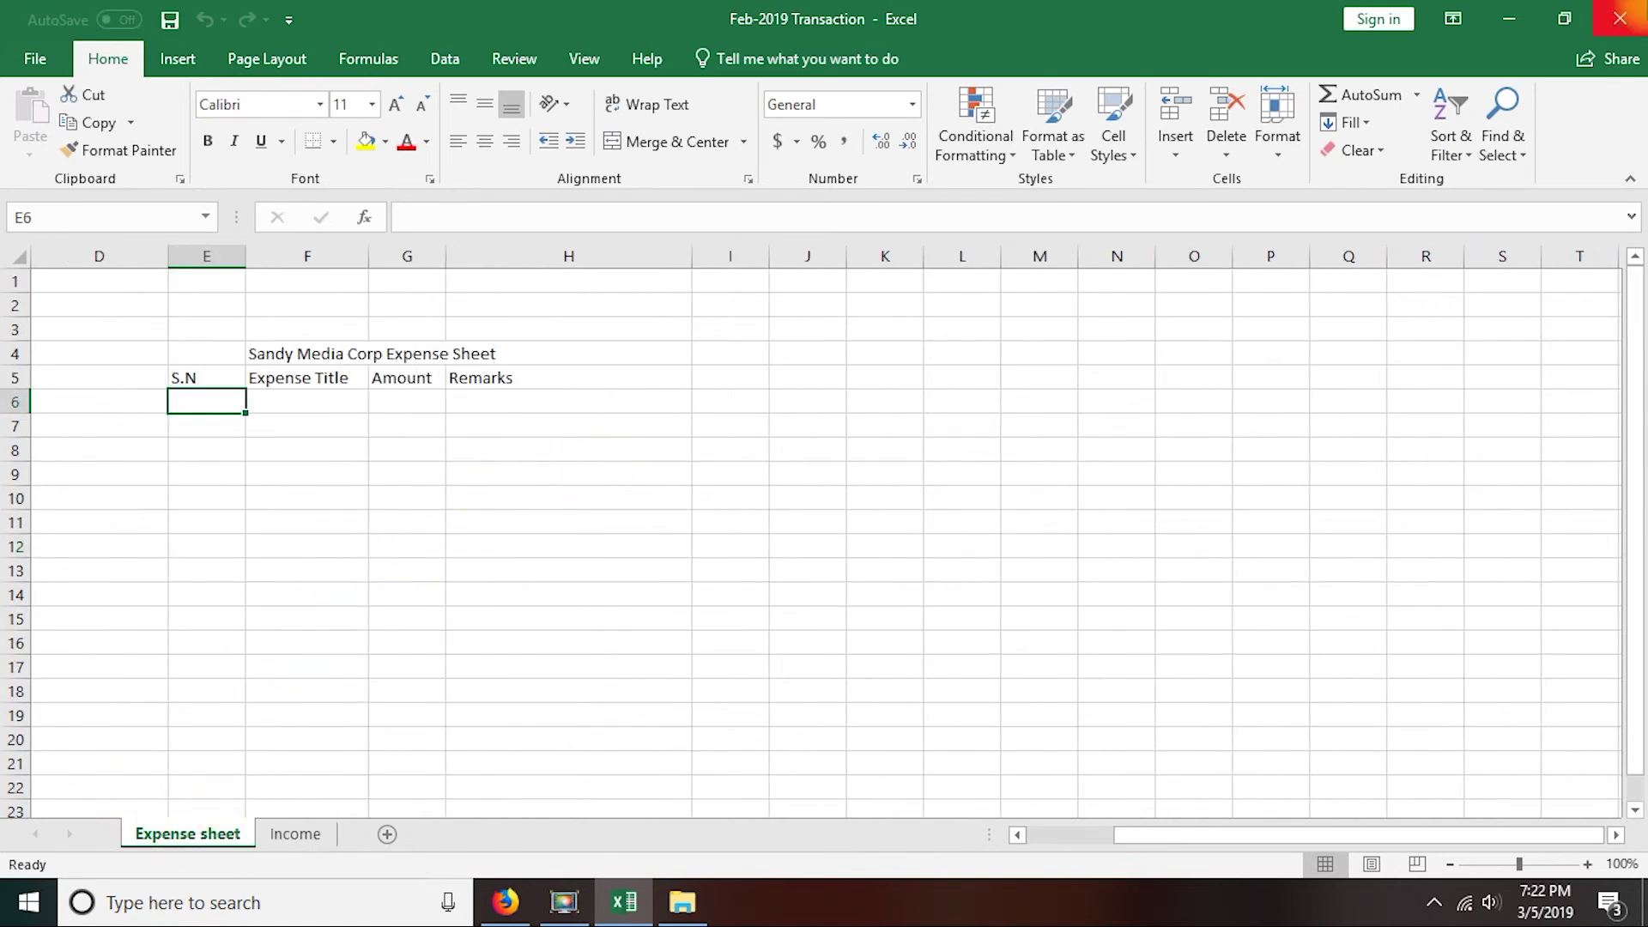
left_click(1618, 18)
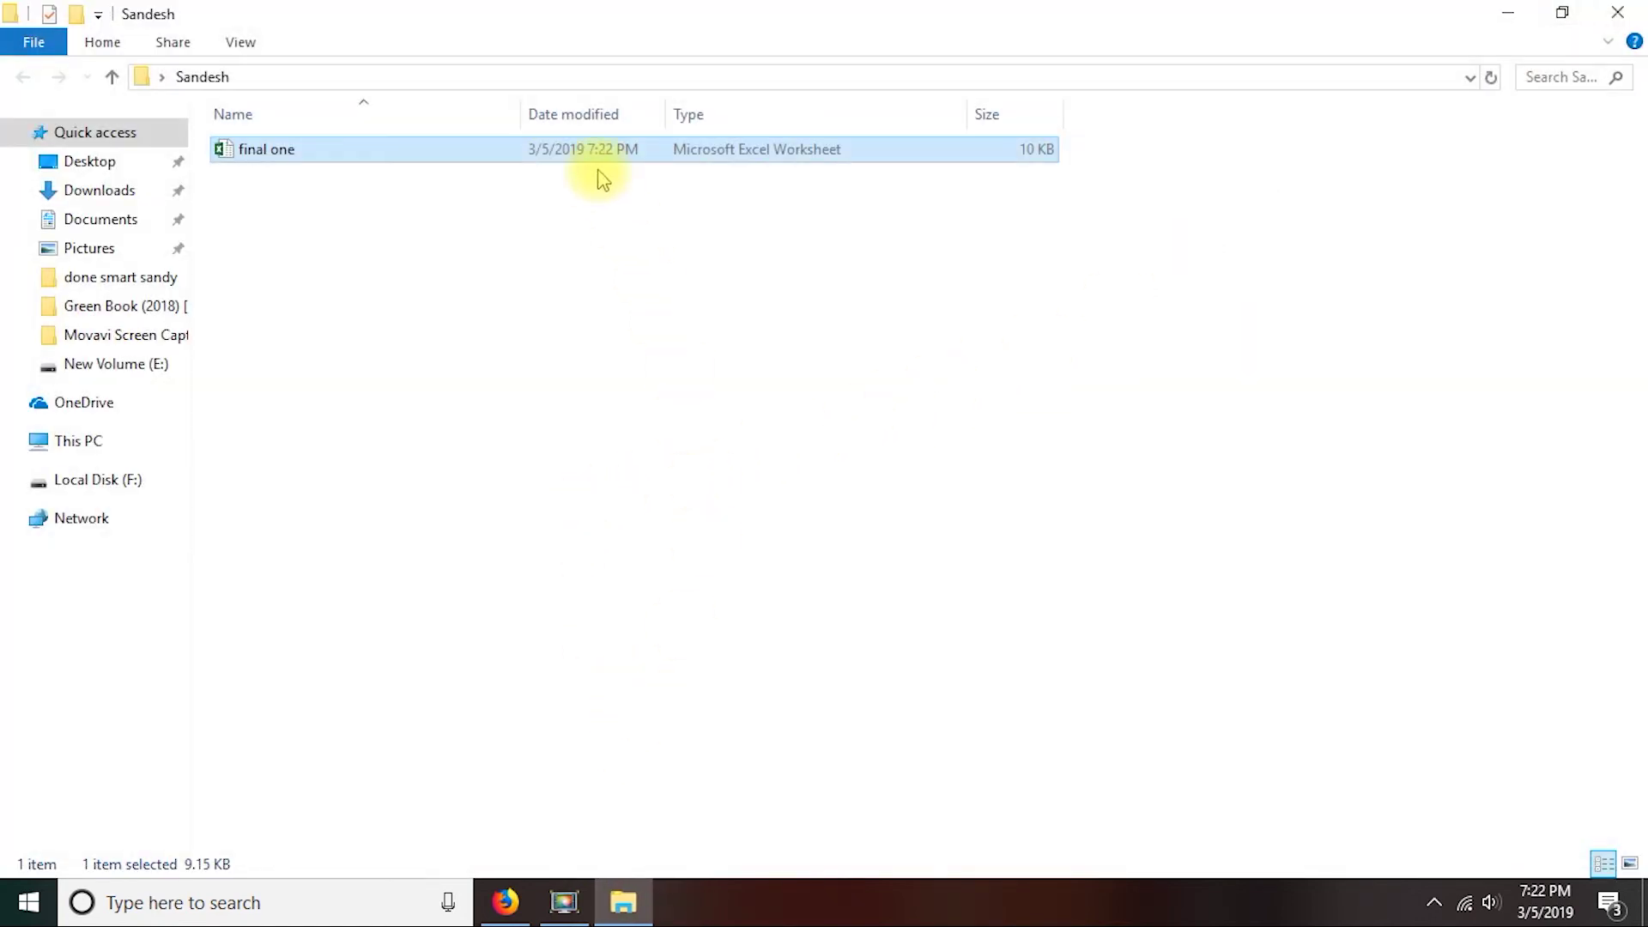
double_click(268, 153)
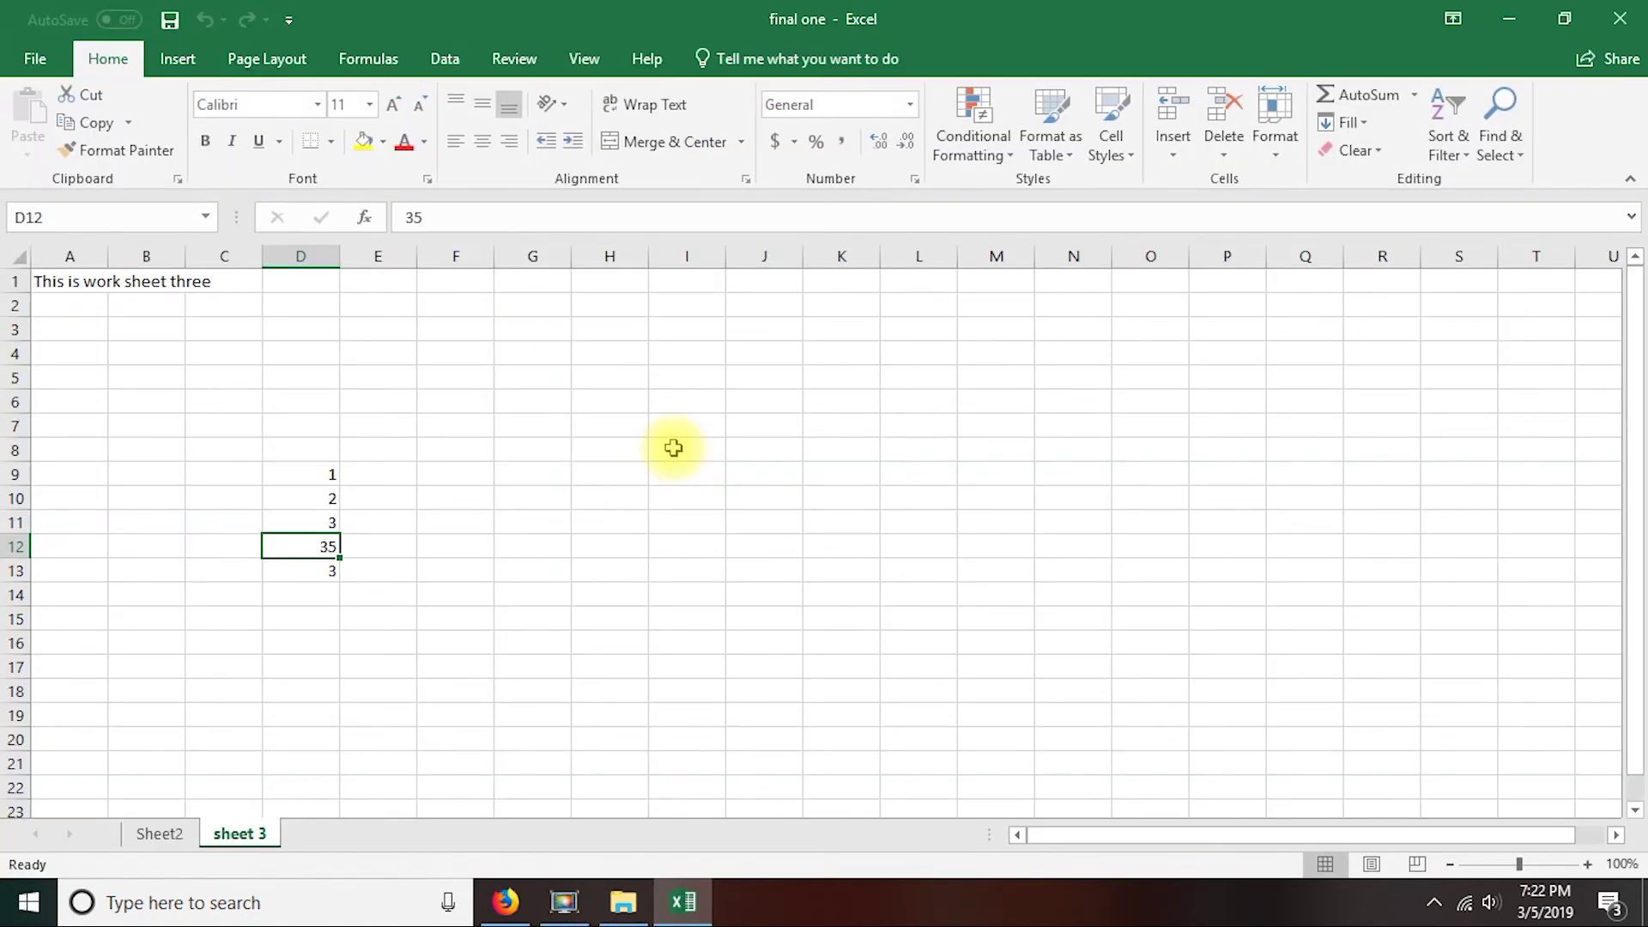
- Close 'final one' and reopen it from the Recent workbooks list
left_click(27, 59)
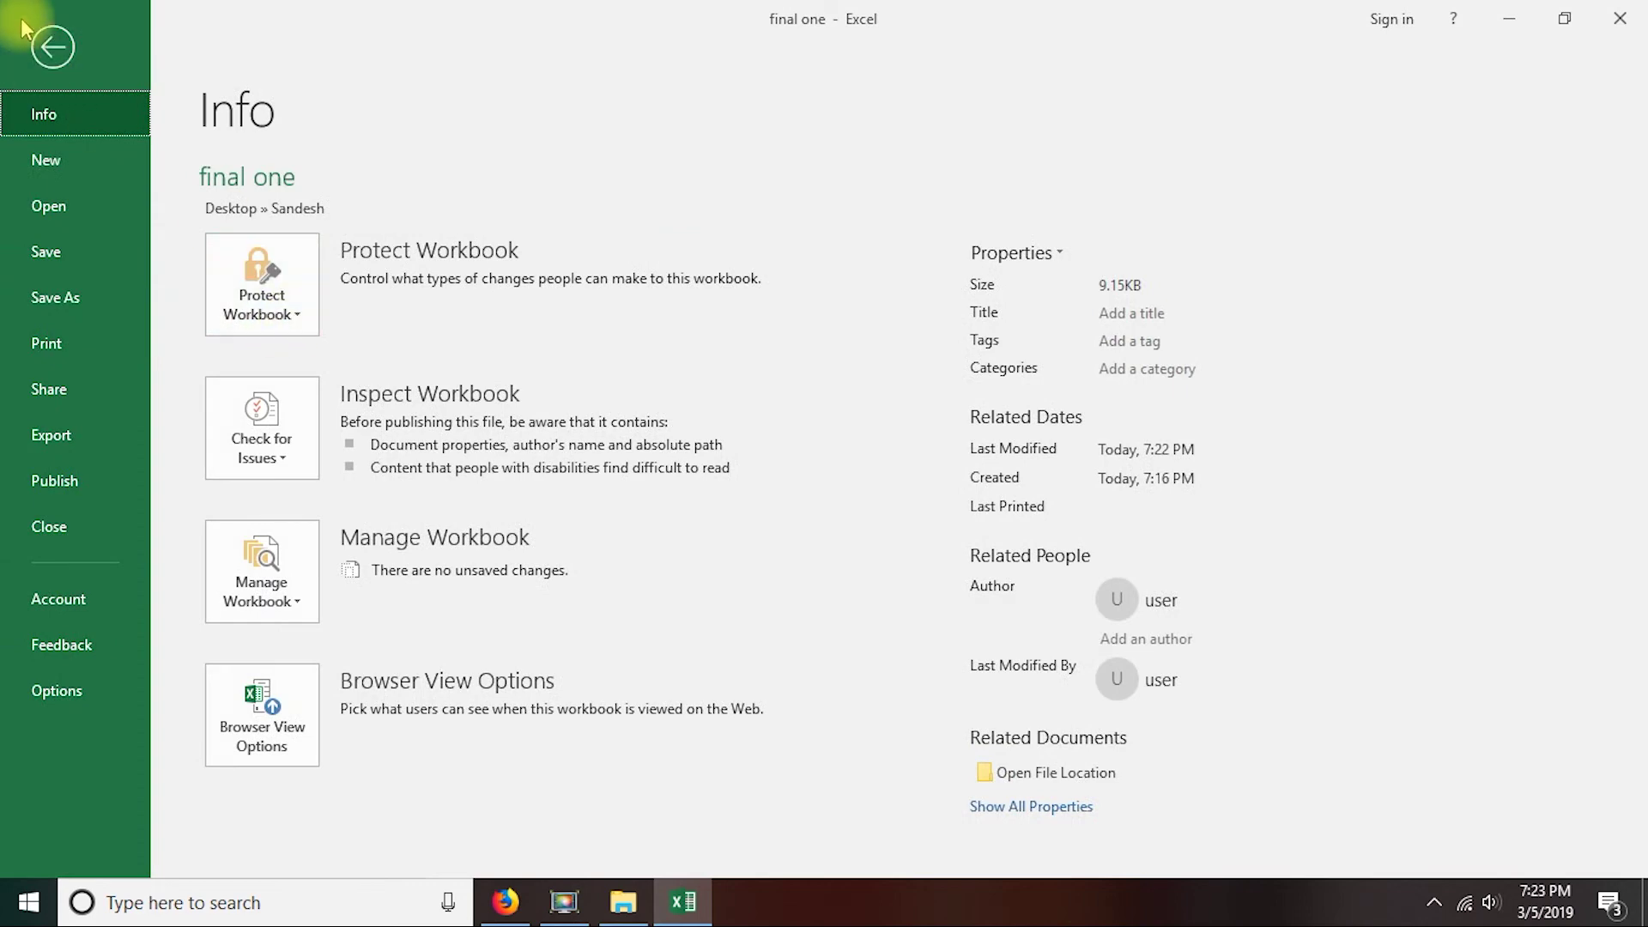
left_click(49, 46)
left_click(34, 62)
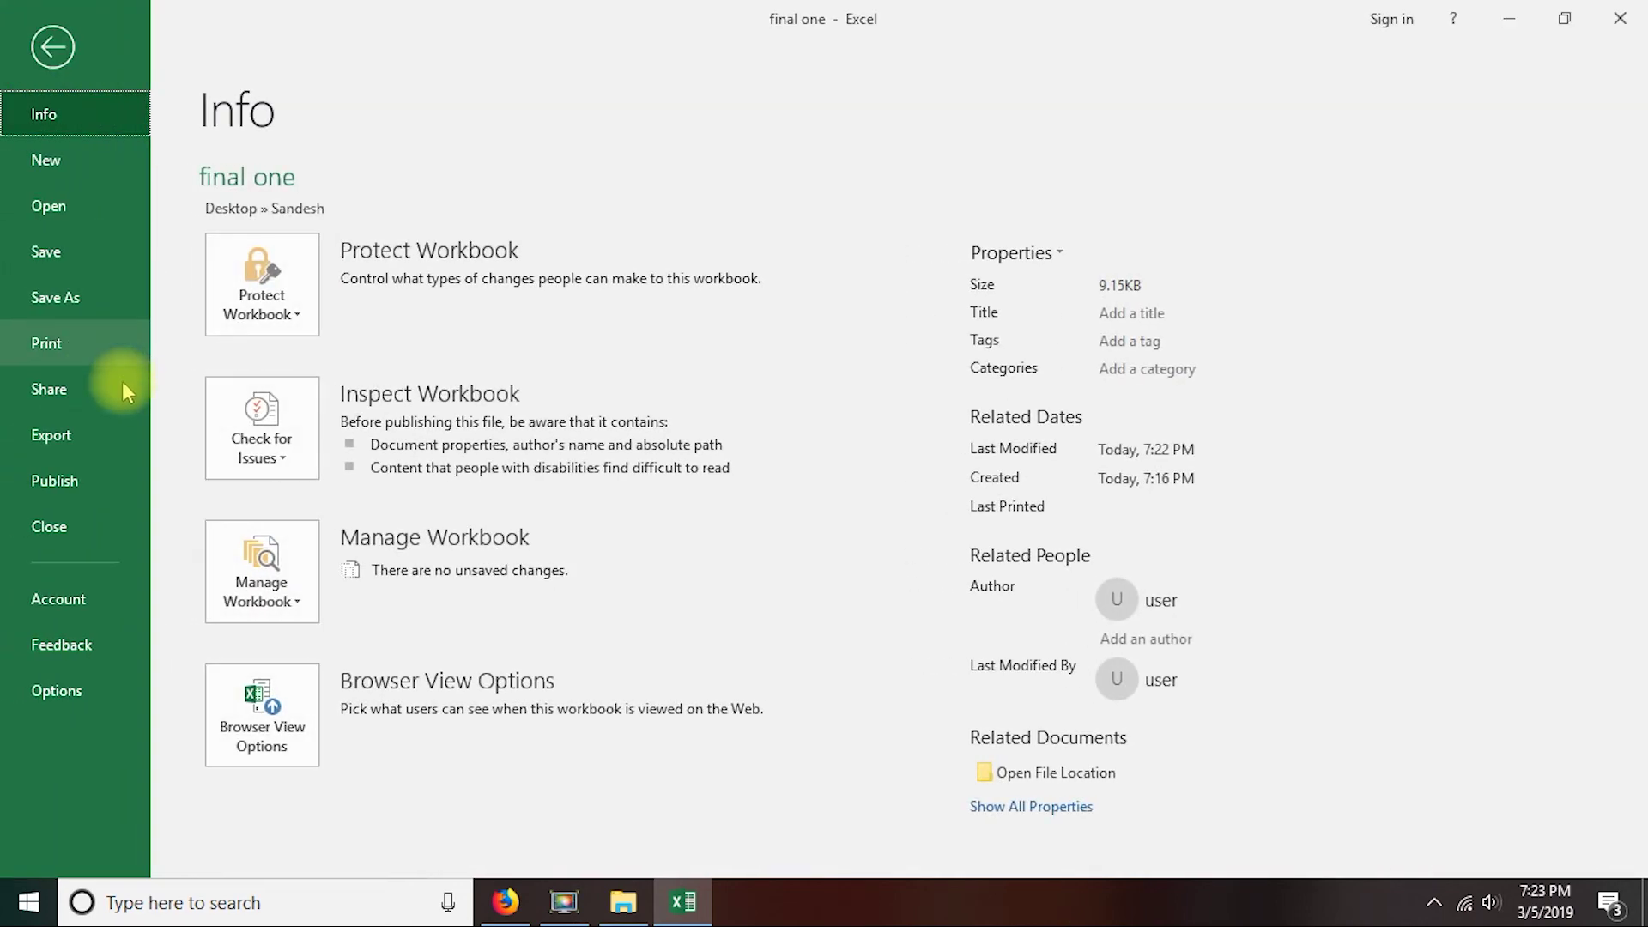
left_click(85, 532)
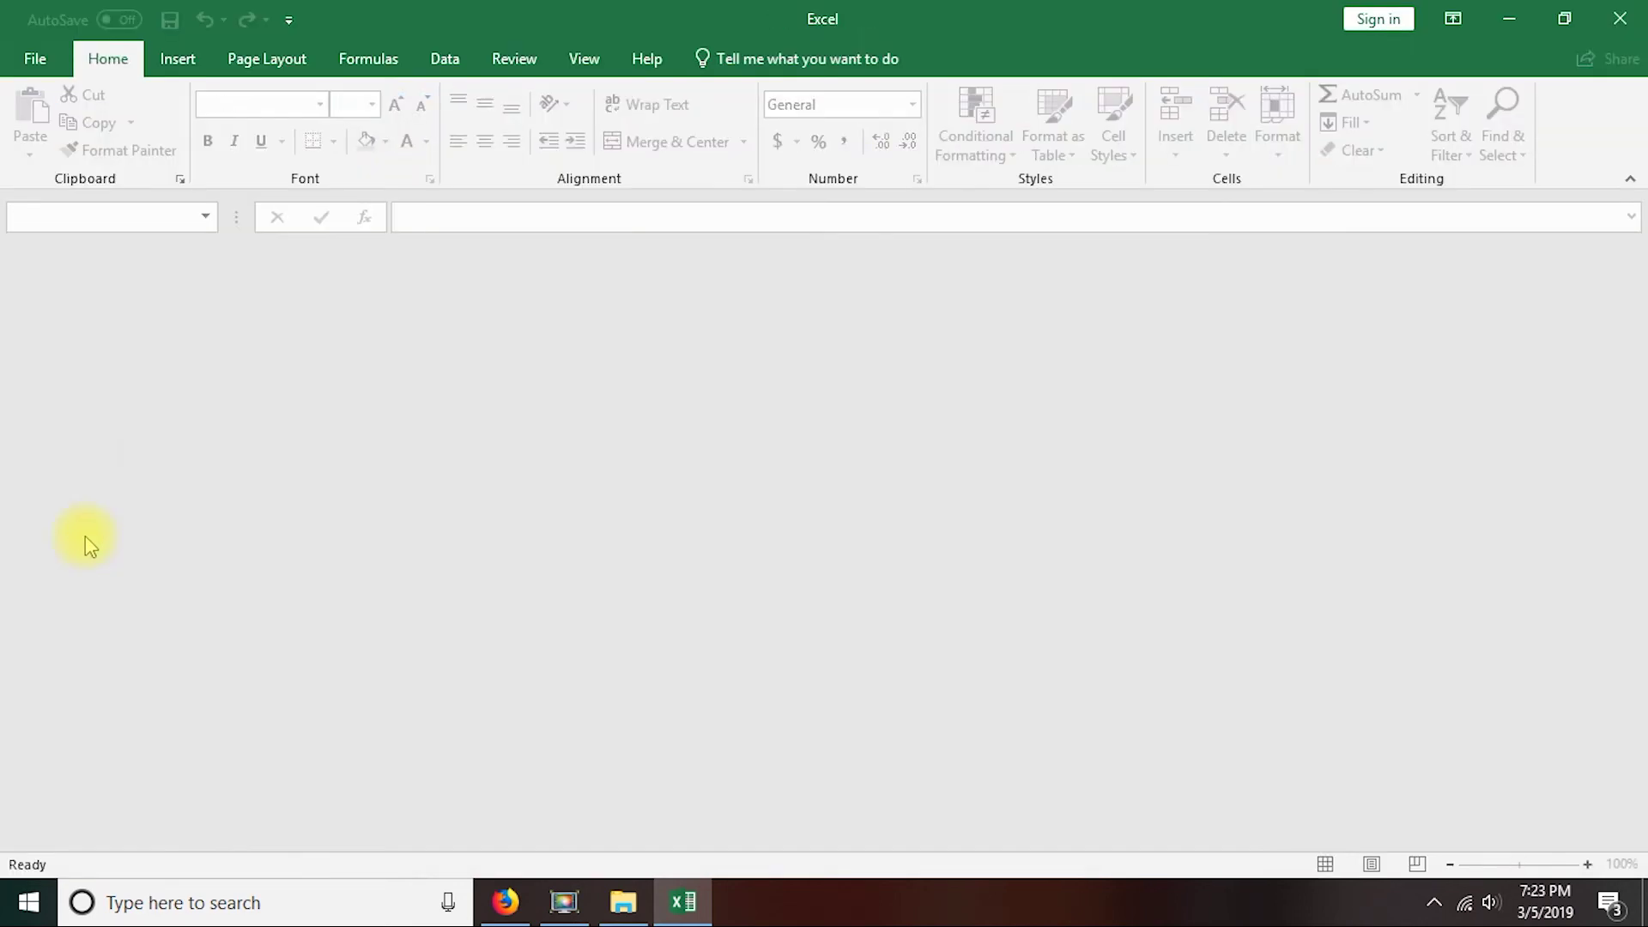
left_click(34, 58)
left_click(48, 206)
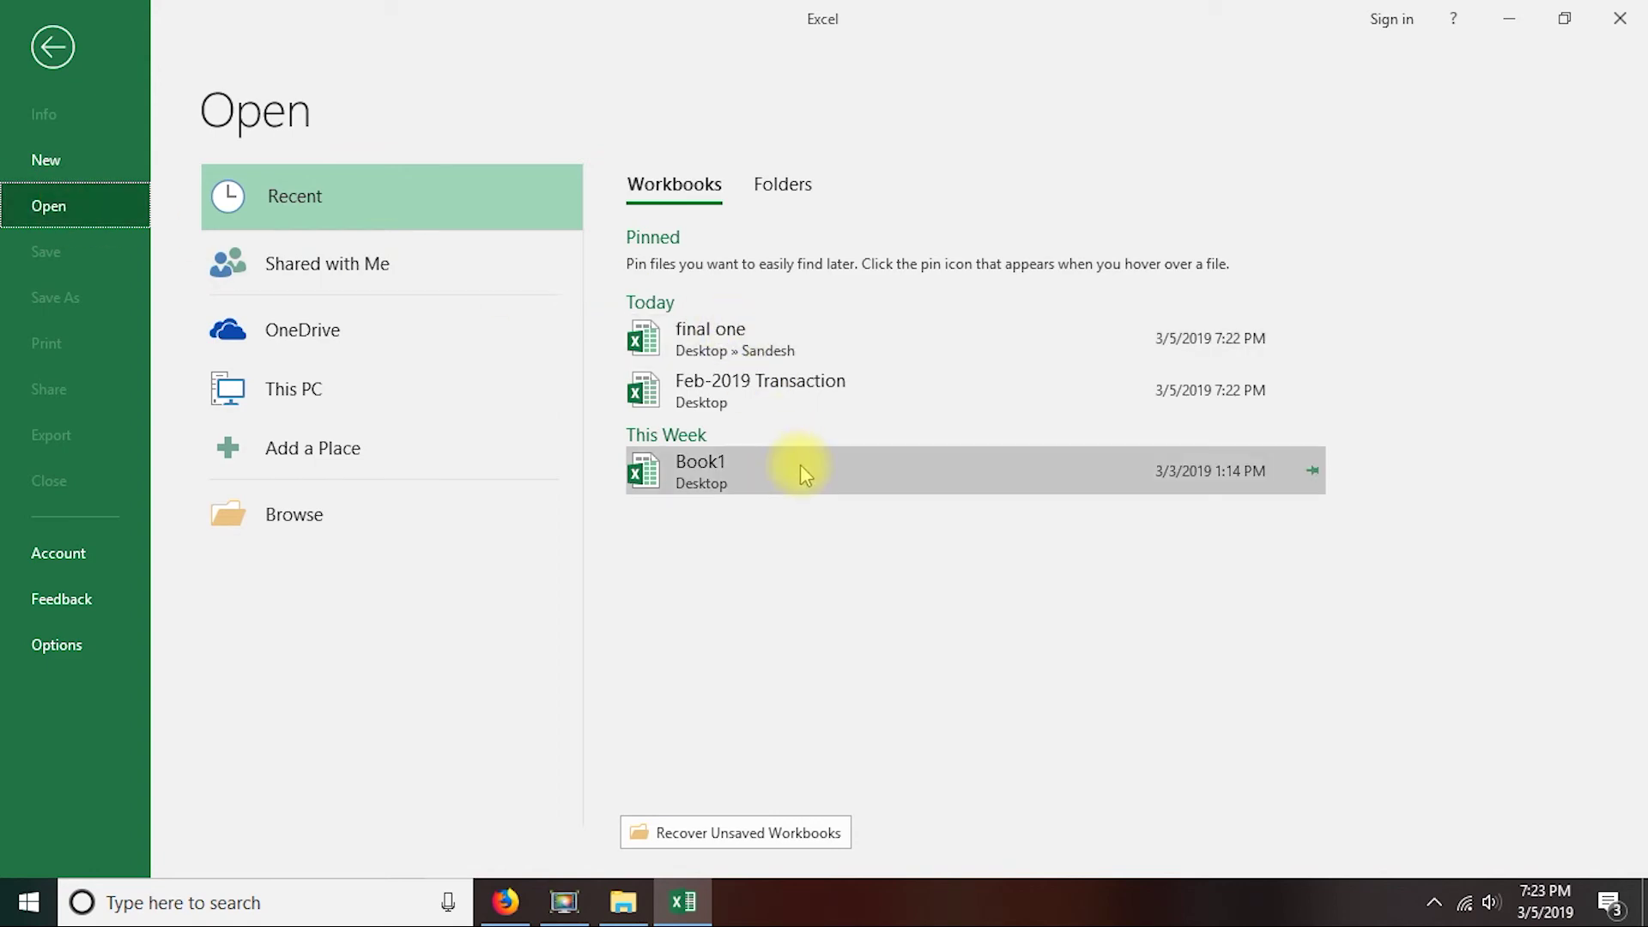
left_click(791, 331)
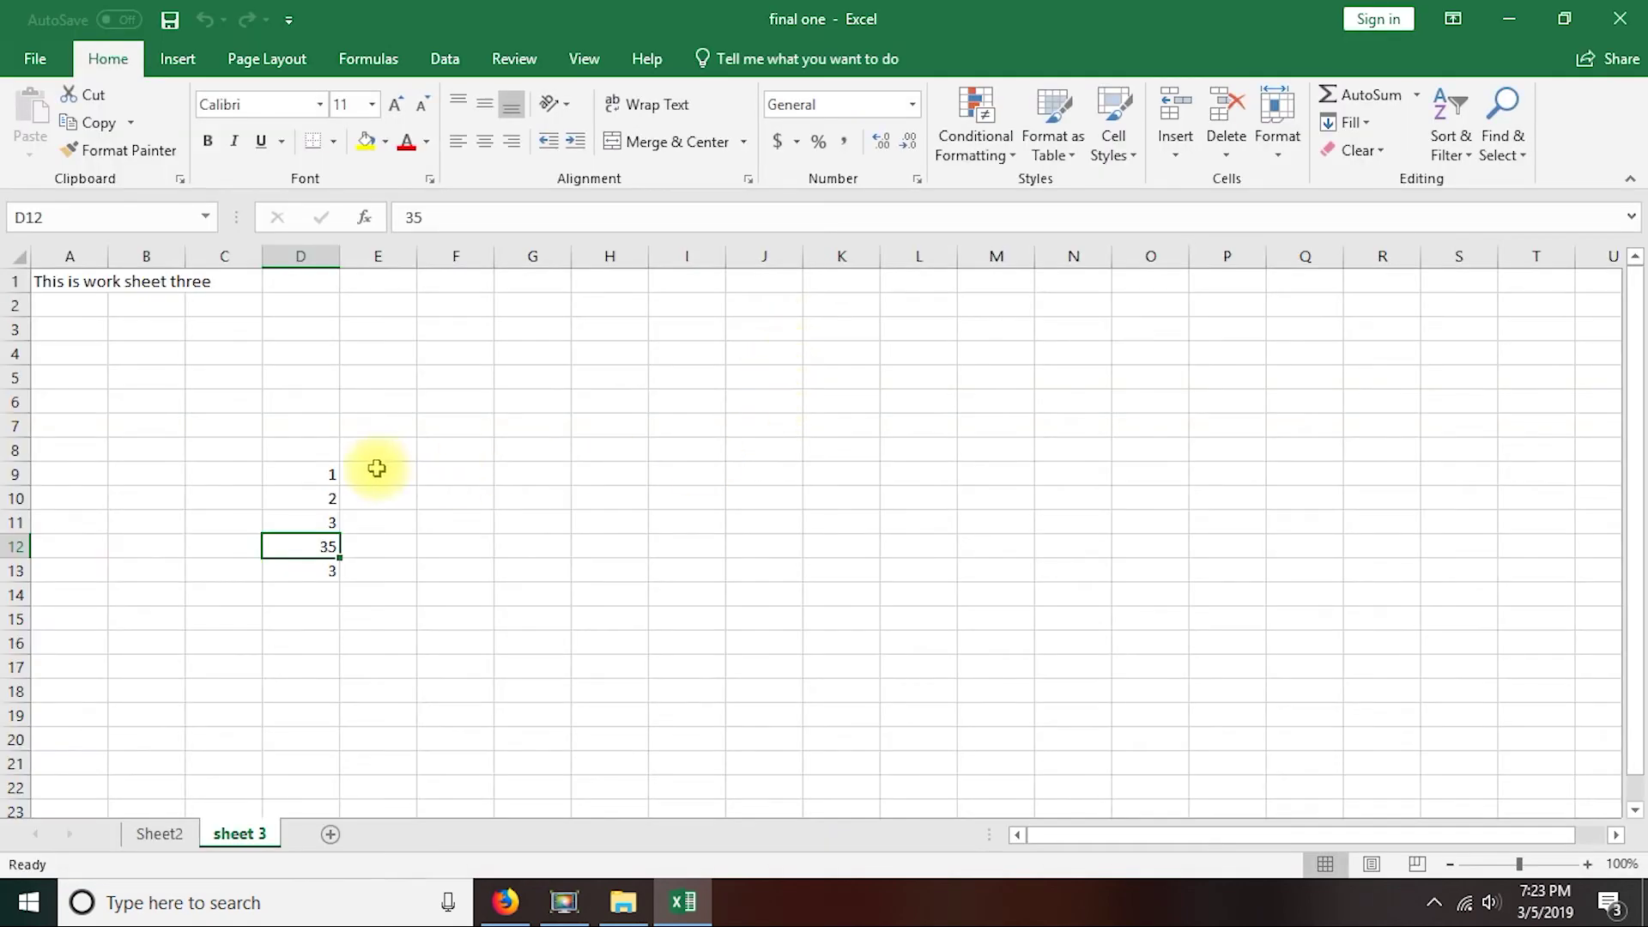
- Close 'final one' again and start a new blank workbook
left_click(35, 58)
left_click(77, 520)
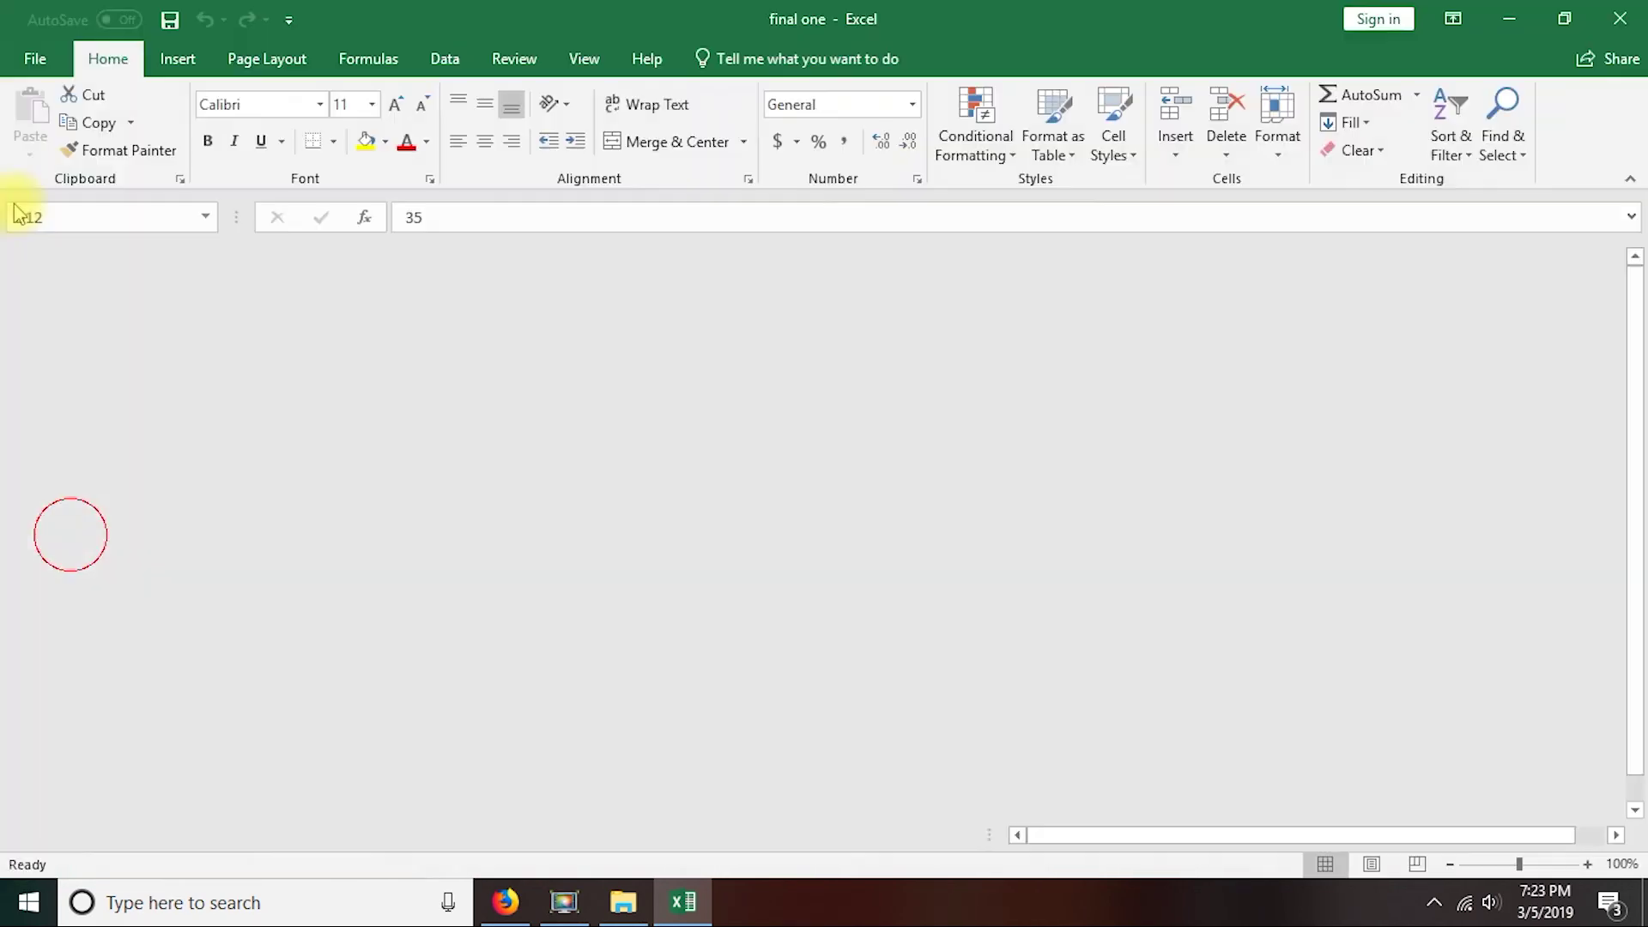
left_click(20, 51)
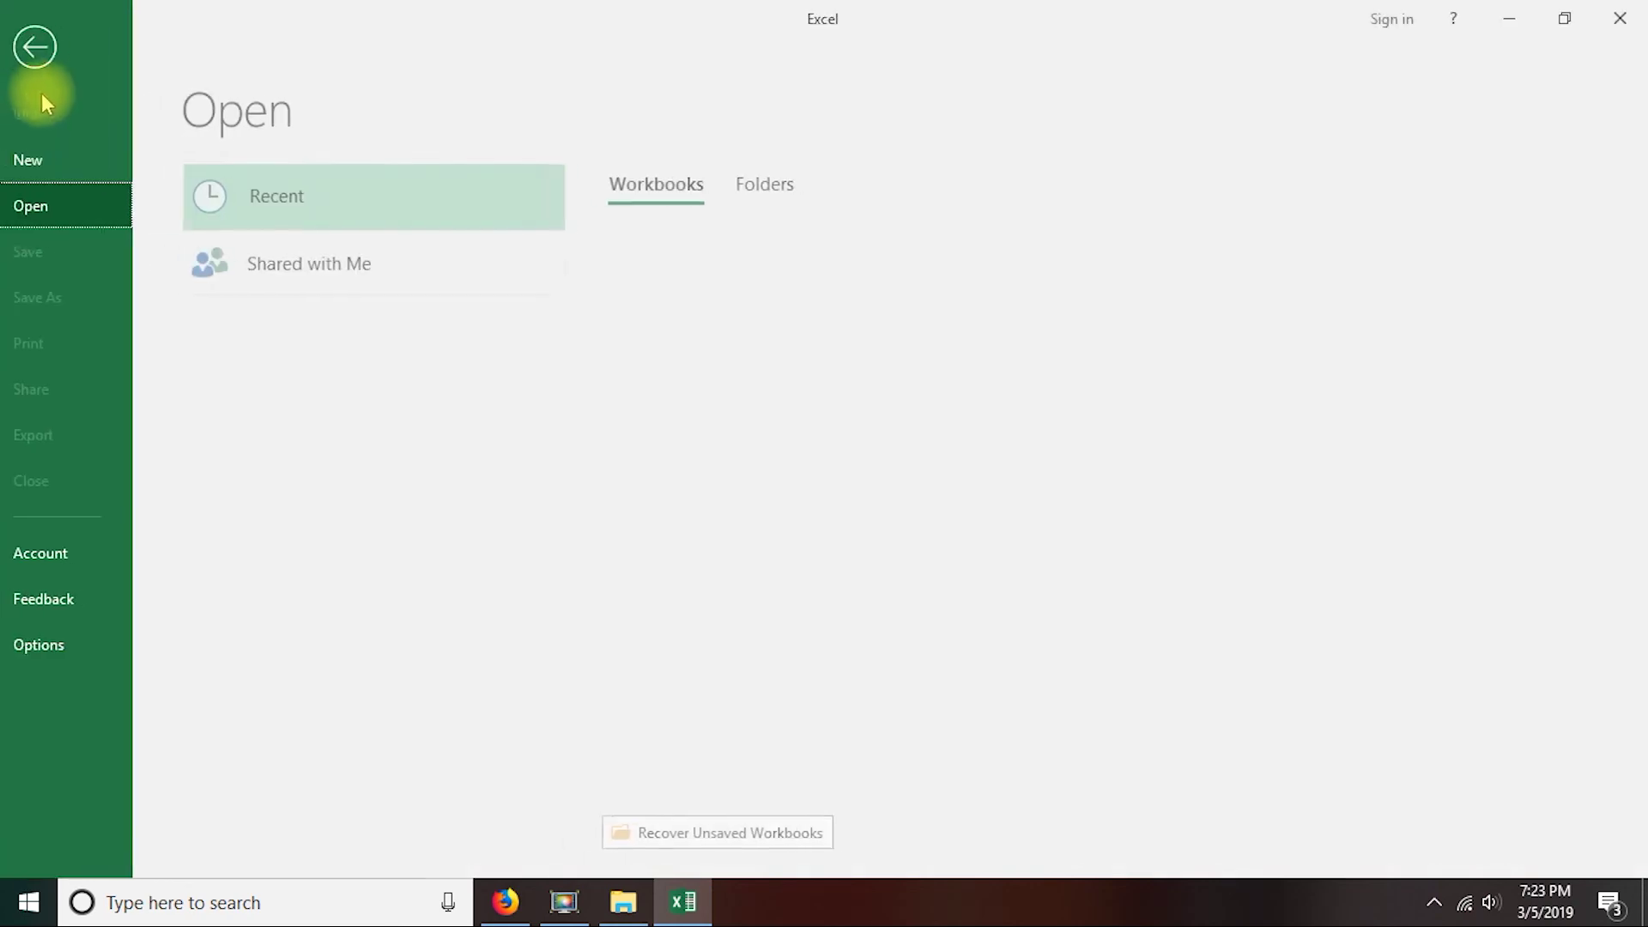
left_click(54, 167)
left_click(287, 357)
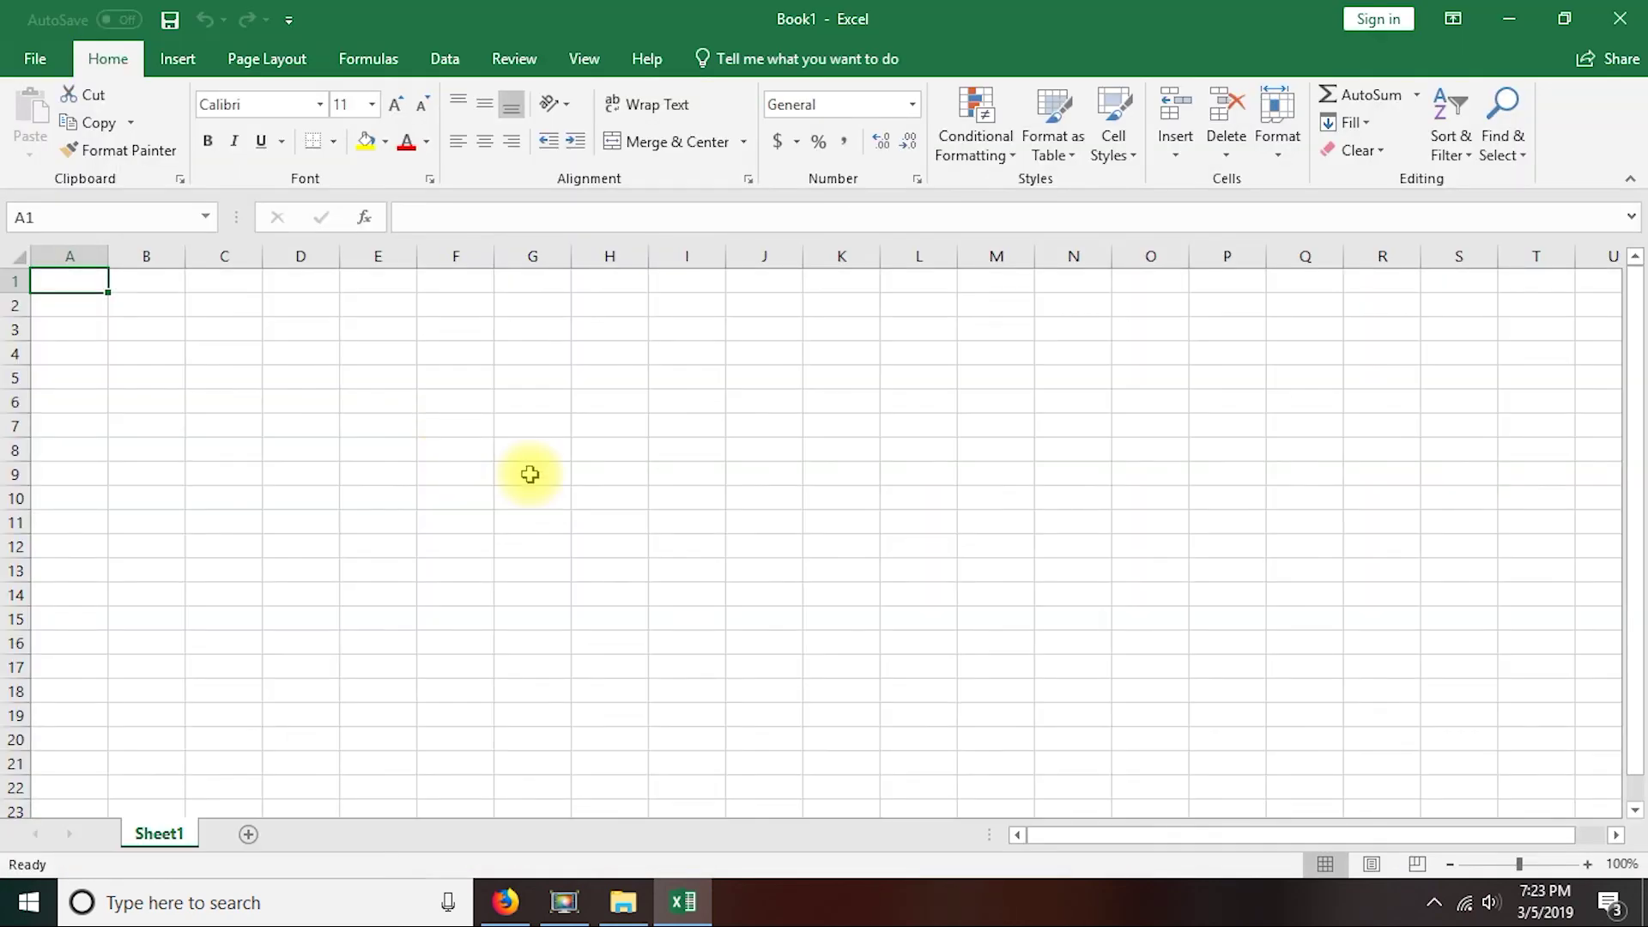
- Select cell E4 in Book1, then close the blank Book1 workbook
left_click(360, 353)
left_click(35, 59)
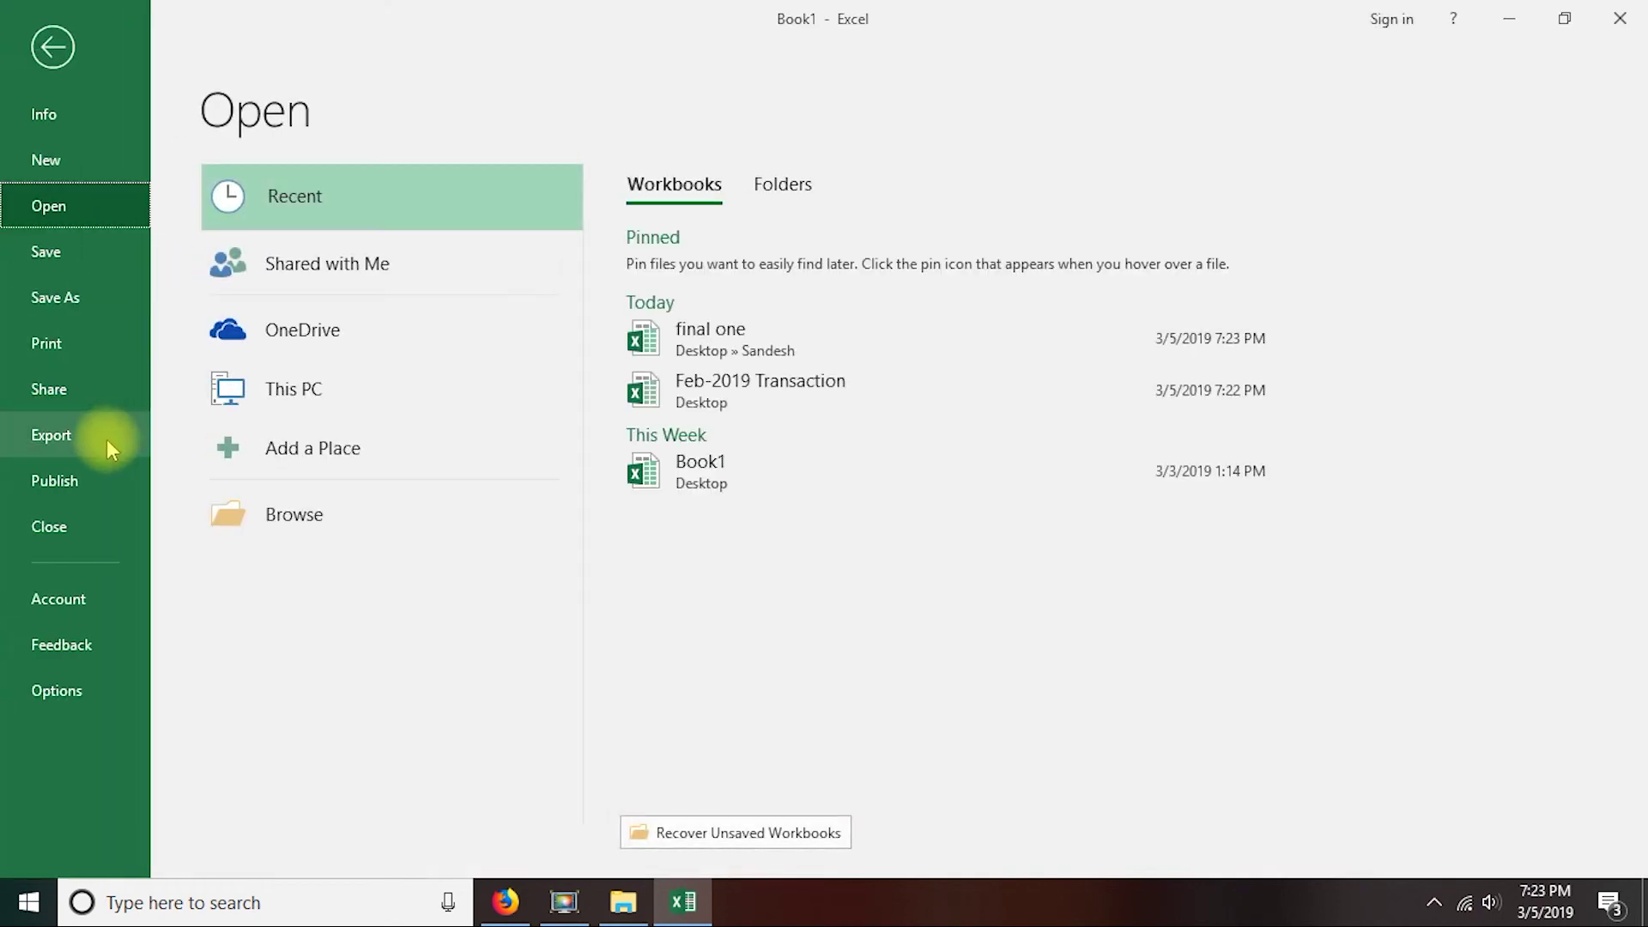
left_click(68, 524)
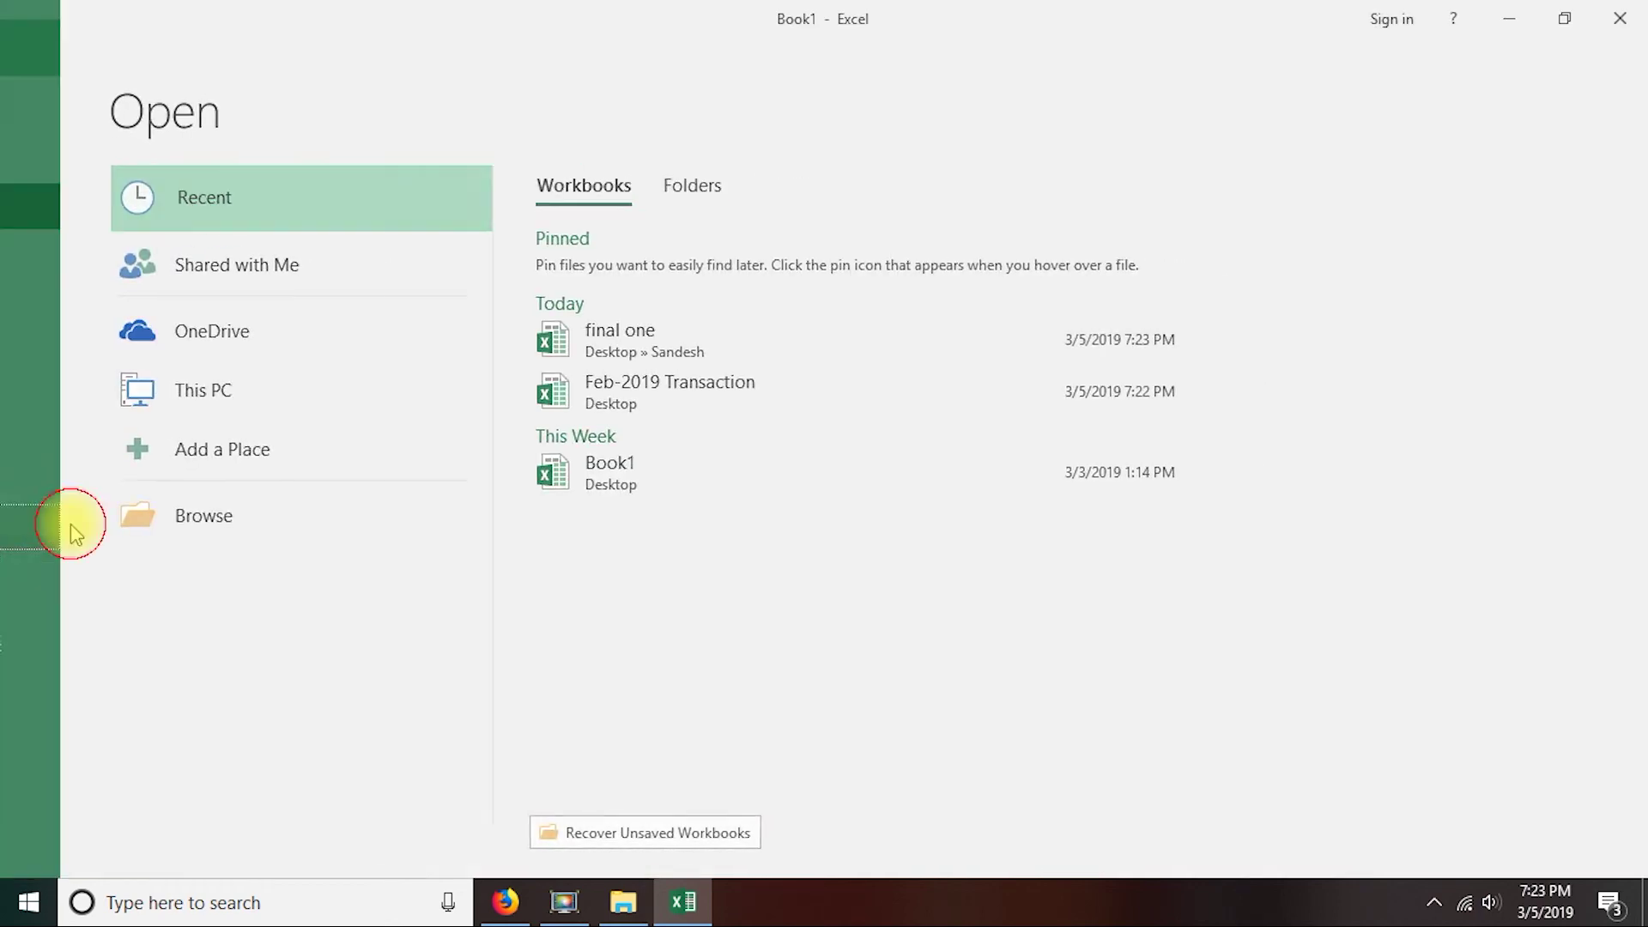